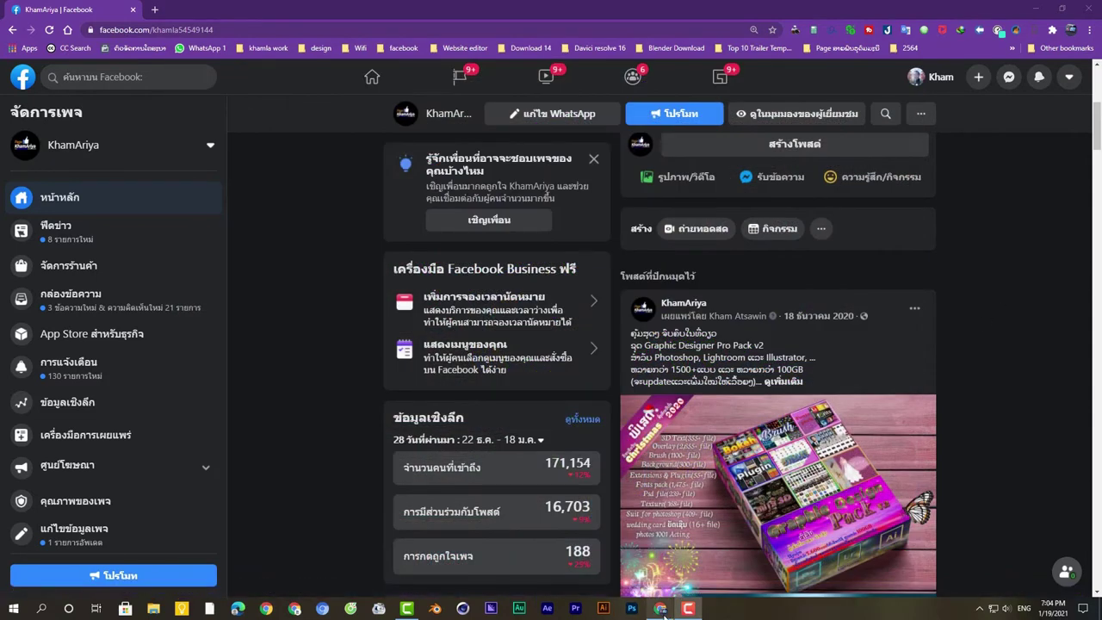
Show and hide the recorder controls, leaving the Style Special pack folder in view.
{"action": "left_click", "coordinate": [689, 609]}
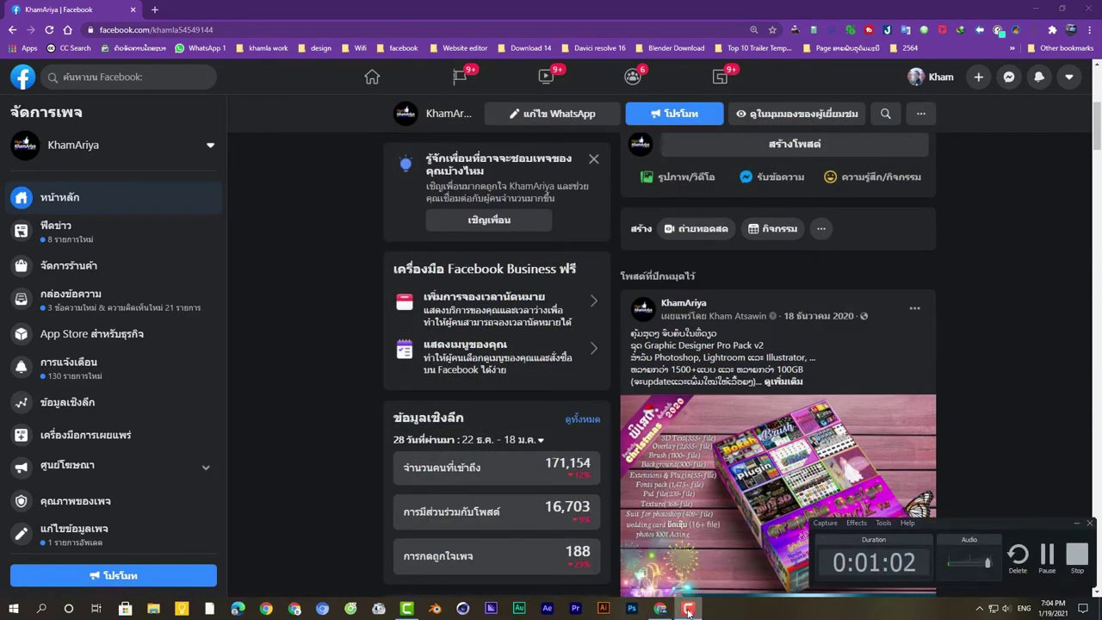
{"action": "left_click", "coordinate": [689, 609]}
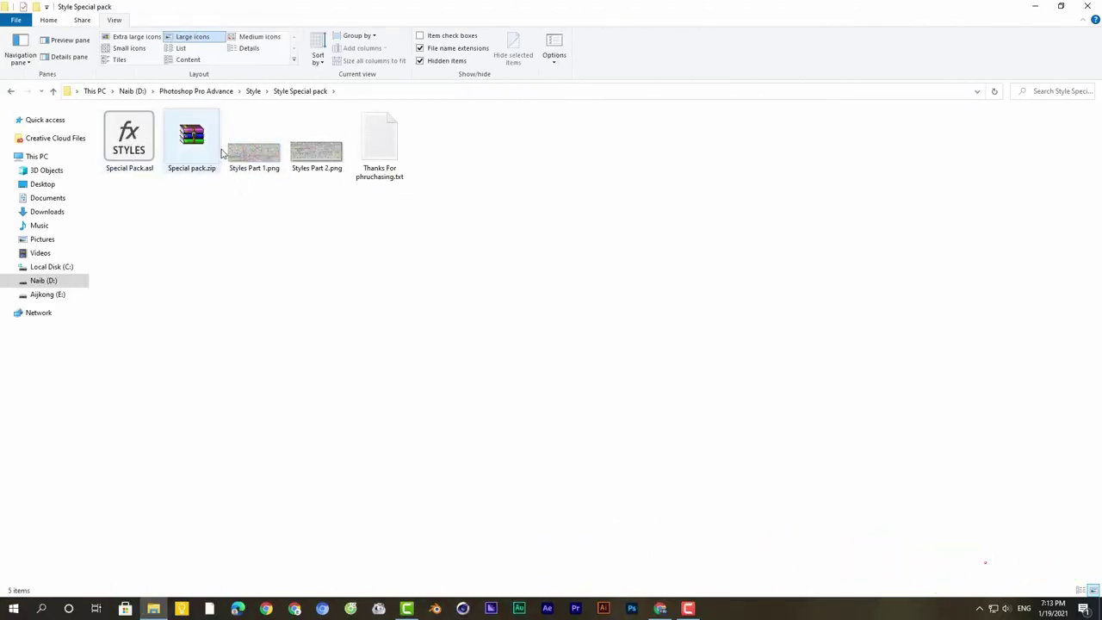
Select the pack's zip, PNG previews and Special Pack.asl, then go up to the Style folder.
{"action": "left_click", "coordinate": [194, 151]}
{"action": "left_click_drag", "start_coordinate": [255, 207], "coordinate": [437, 111]}
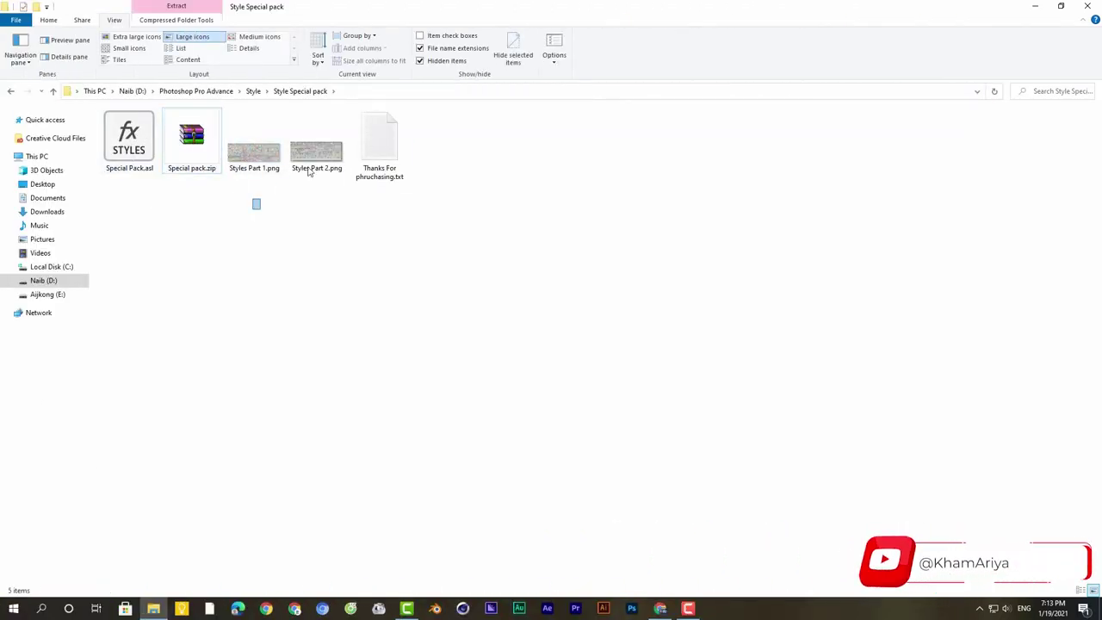
{"action": "left_click", "coordinate": [128, 145]}
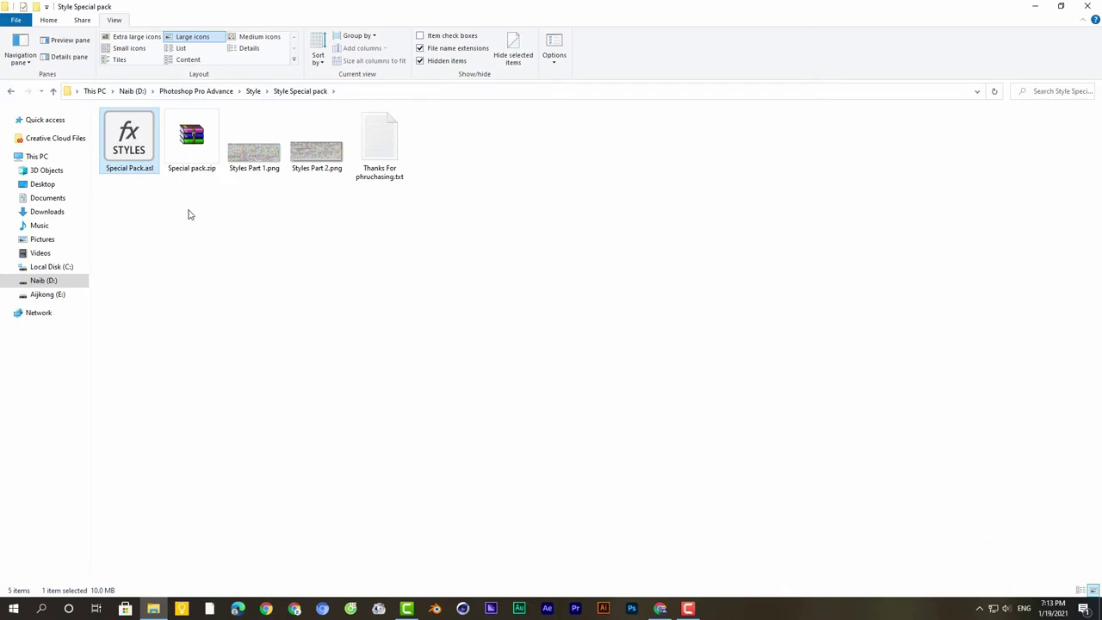
{"action": "key", "text": "BackSpace"}
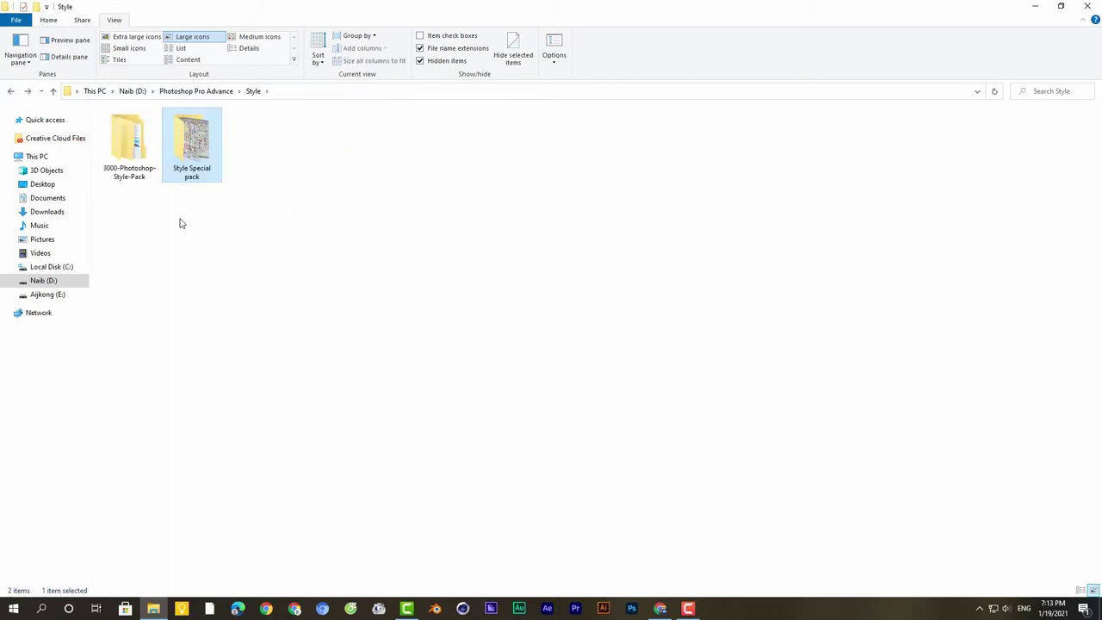
Peek into both style pack folders and return to Style with nothing selected.
{"action": "double_click", "coordinate": [134, 164]}
{"action": "key", "text": "BackSpace"}
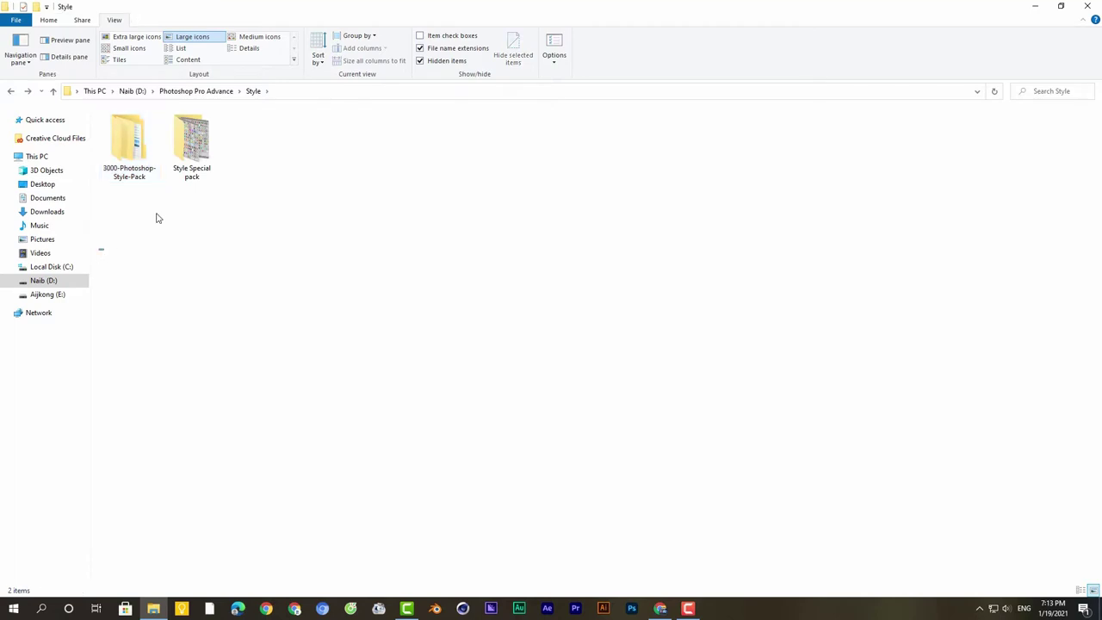
{"action": "left_click_drag", "start_coordinate": [98, 252], "coordinate": [225, 148]}
{"action": "left_click", "coordinate": [196, 144]}
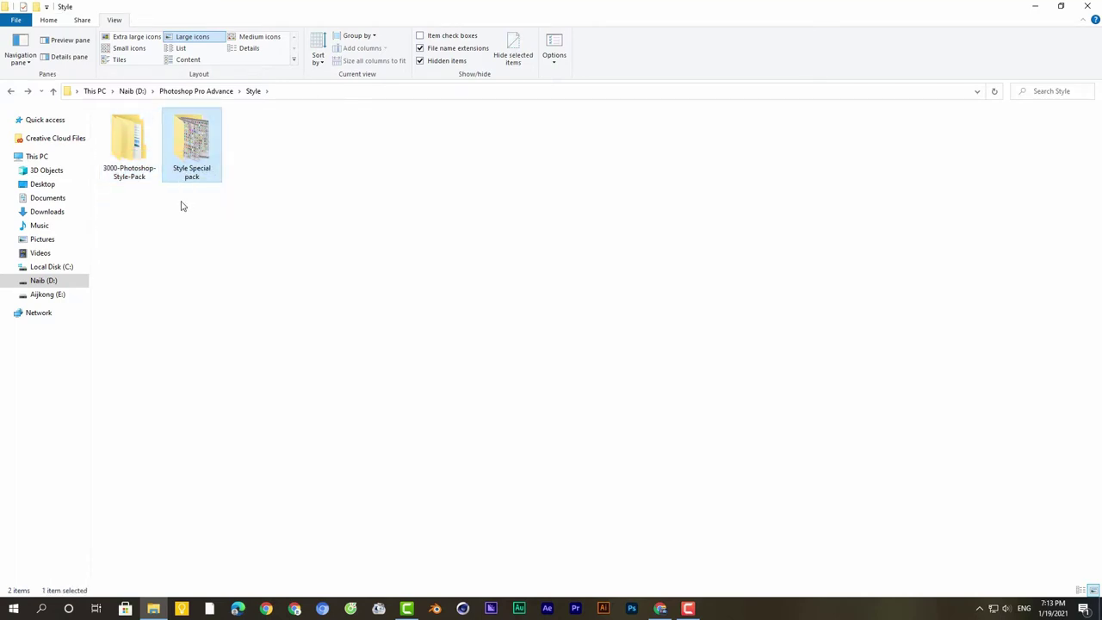
{"action": "mouse_move", "coordinate": [179, 229]}
{"action": "left_mouse_down"}
{"action": "mouse_move", "coordinate": [222, 164]}
{"action": "mouse_move", "coordinate": [201, 155]}
{"action": "left_mouse_up"}
{"action": "double_click", "coordinate": [201, 155]}
{"action": "key", "text": "alt+Left"}
{"action": "left_click_drag", "start_coordinate": [182, 228], "coordinate": [221, 157]}
{"action": "left_click", "coordinate": [202, 250]}
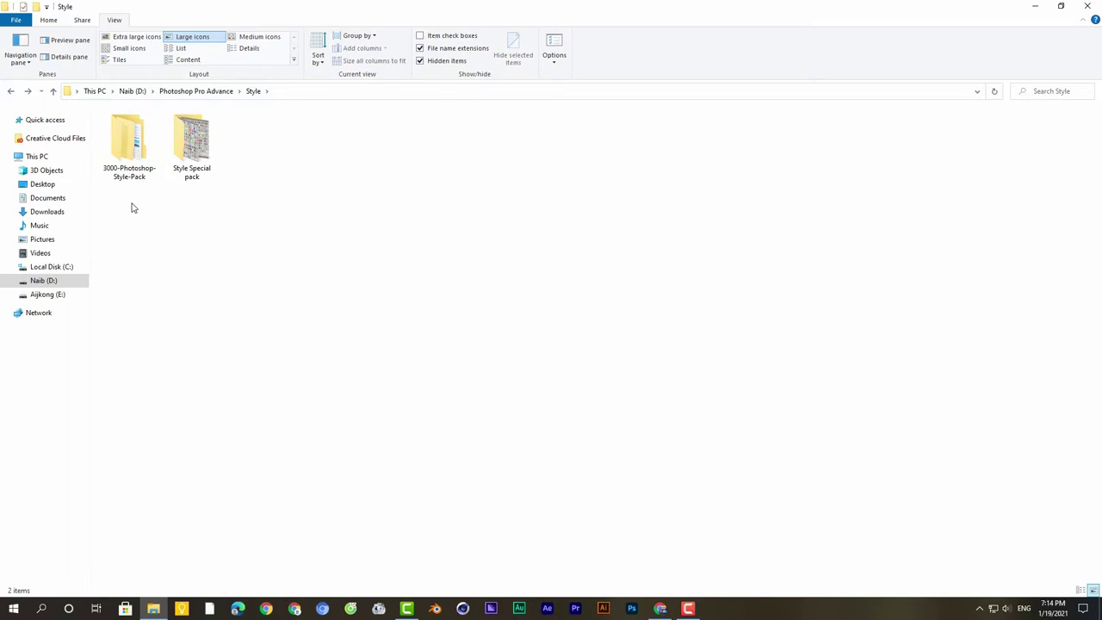
Navigate into 3000-Photoshop-Style-Pack, then its 3000+ Style Pack subfolder.
{"action": "double_click", "coordinate": [135, 143]}
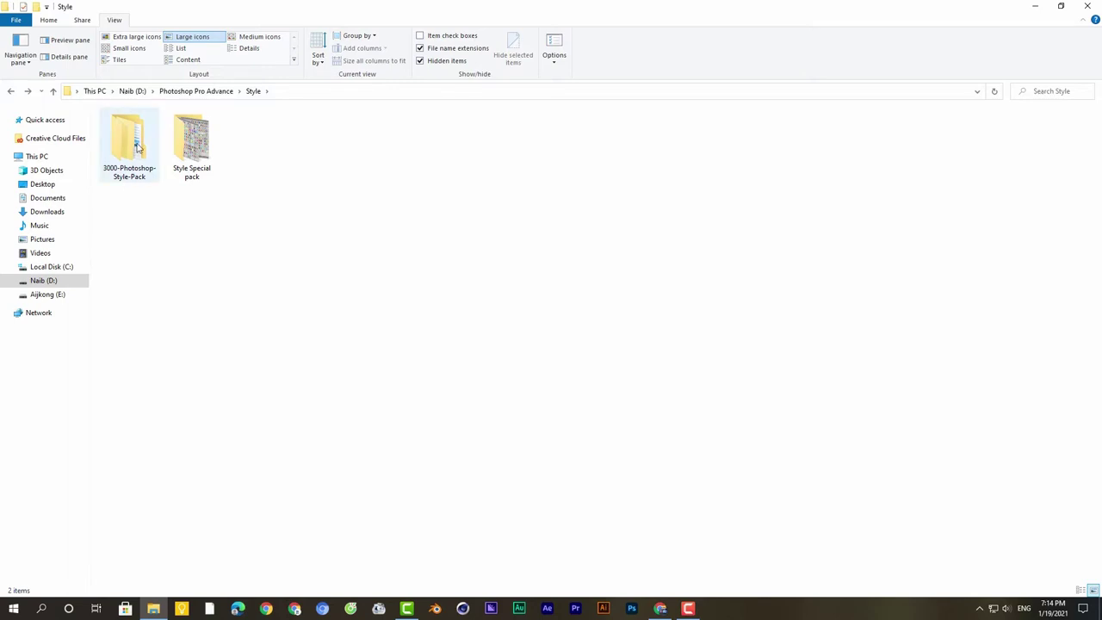
{"action": "left_click", "coordinate": [180, 142]}
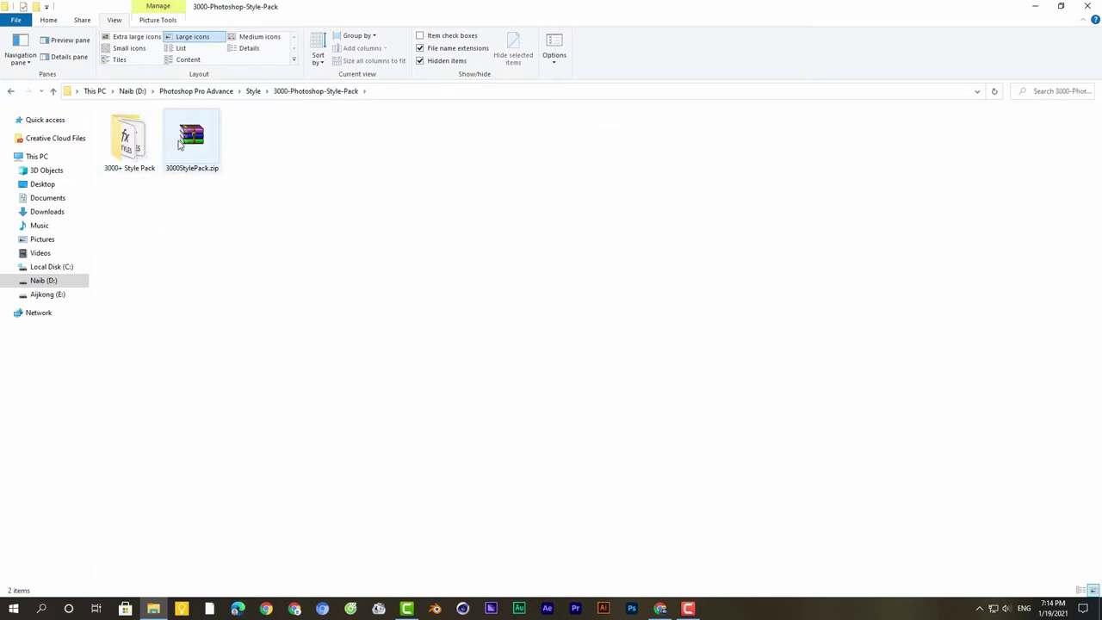
{"action": "left_click", "coordinate": [193, 146]}
{"action": "left_click", "coordinate": [132, 143]}
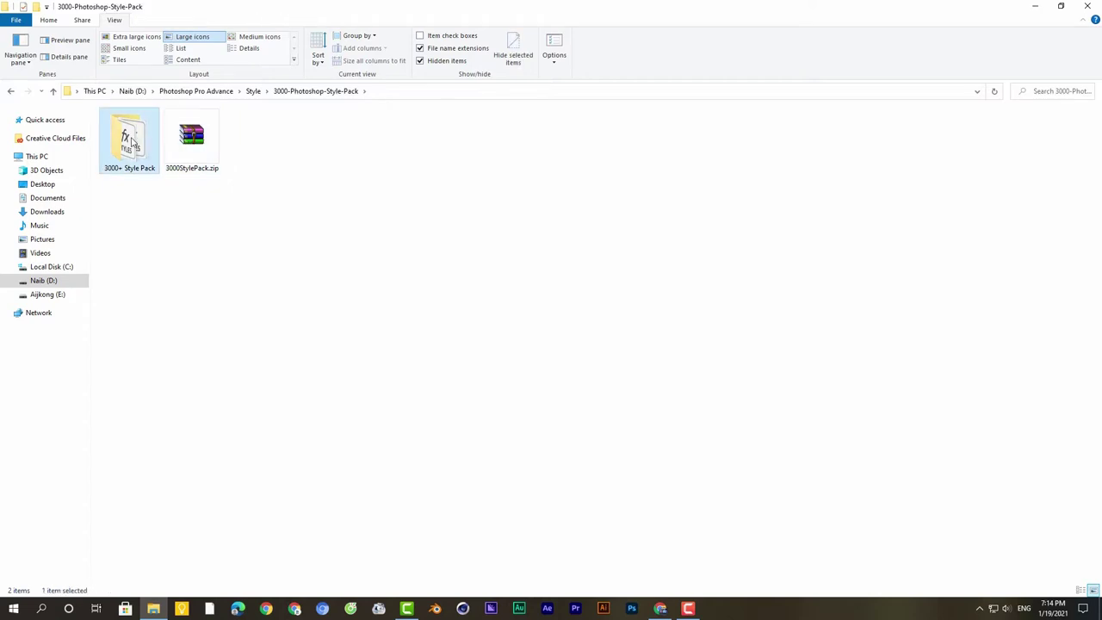
{"action": "double_click", "coordinate": [132, 143]}
Select 1000+ Style Pack.asl from the two .asl files to load it into Photoshop.
{"action": "left_click_drag", "start_coordinate": [140, 190], "coordinate": [190, 118]}
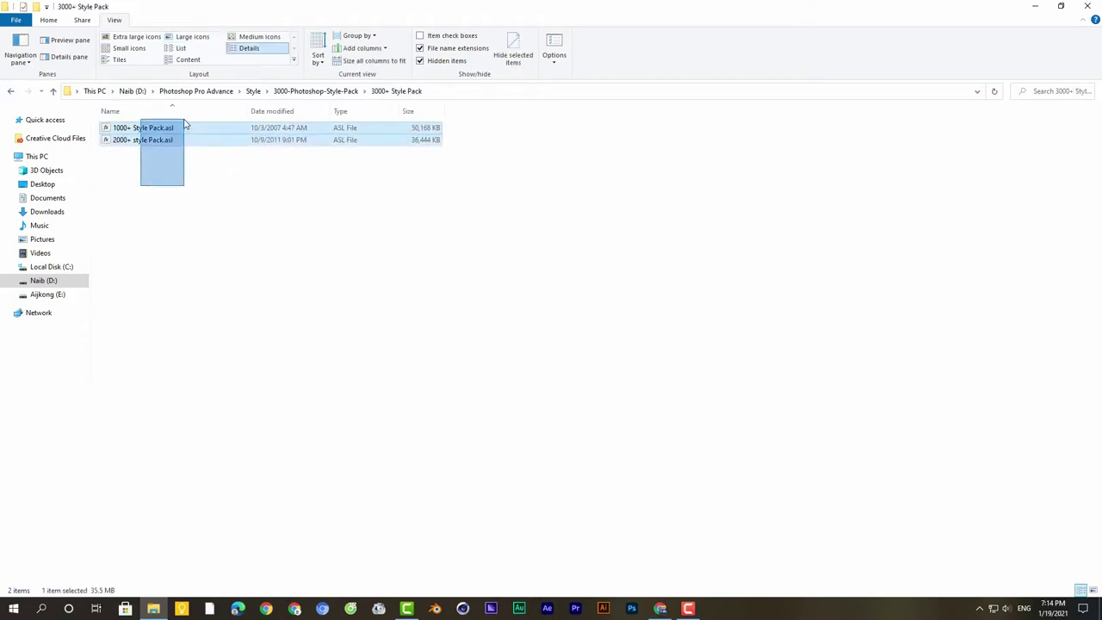
{"action": "left_click", "coordinate": [133, 129]}
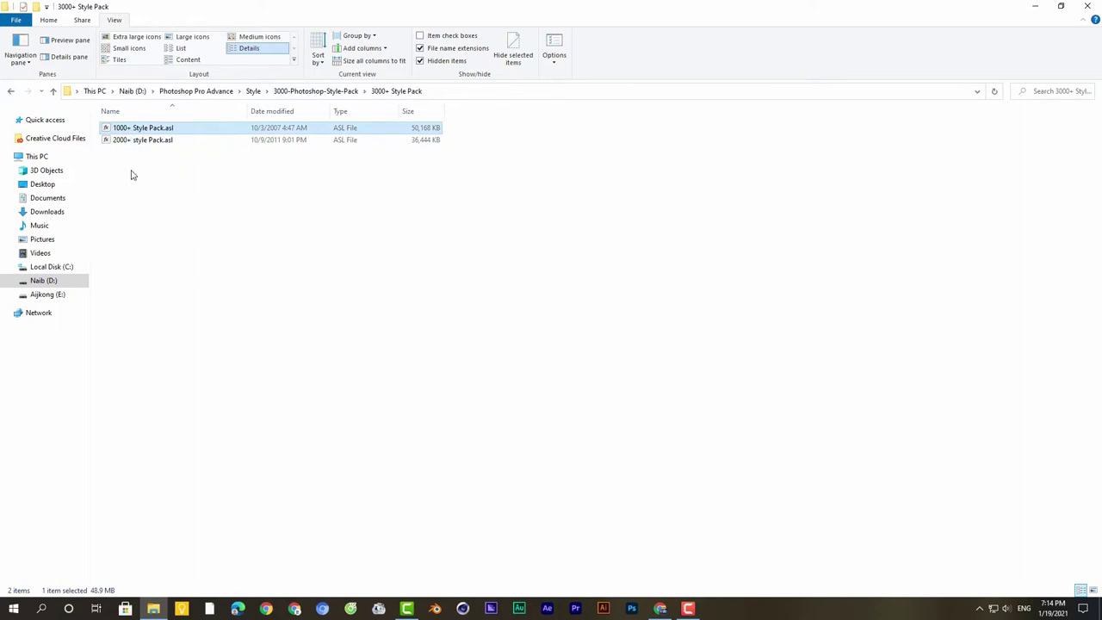
{"action": "left_click", "coordinate": [136, 140]}
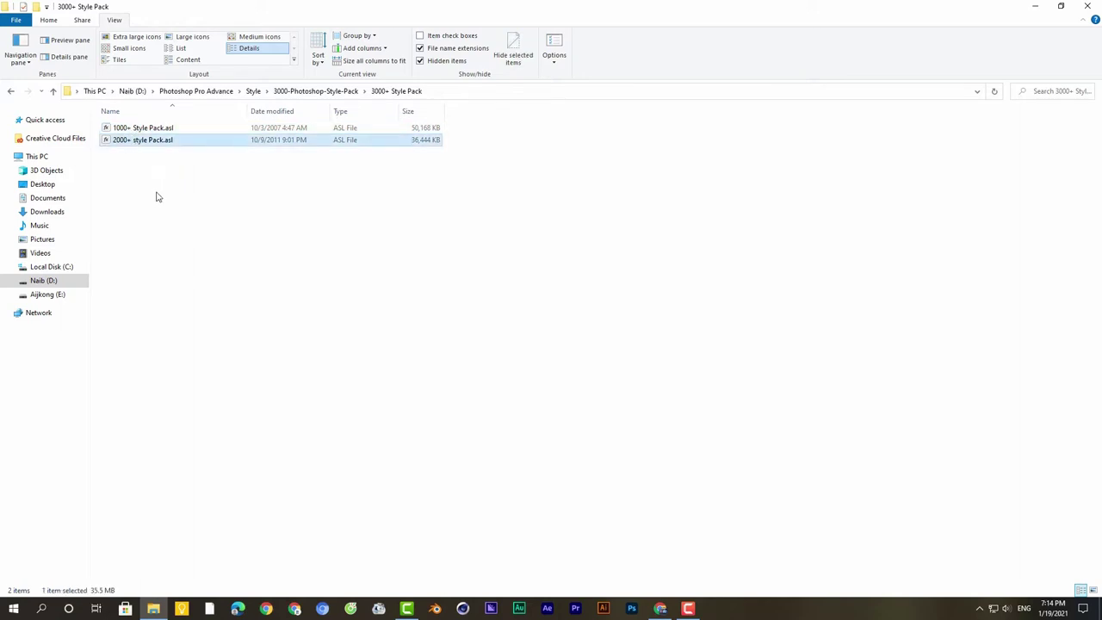
{"action": "left_click", "coordinate": [132, 223]}
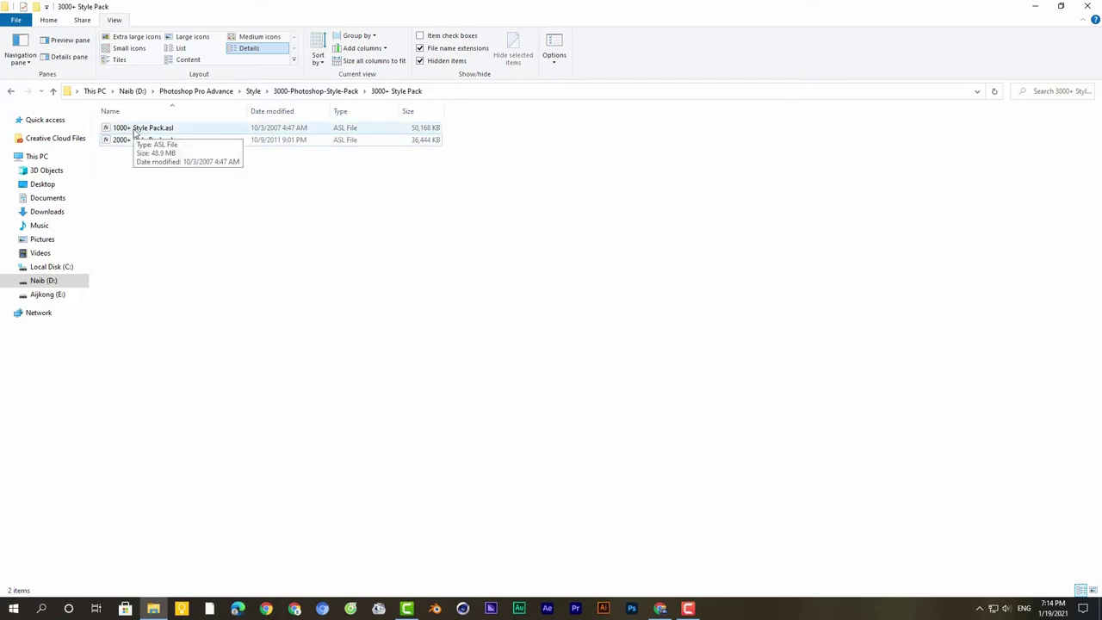
{"action": "left_click", "coordinate": [136, 129]}
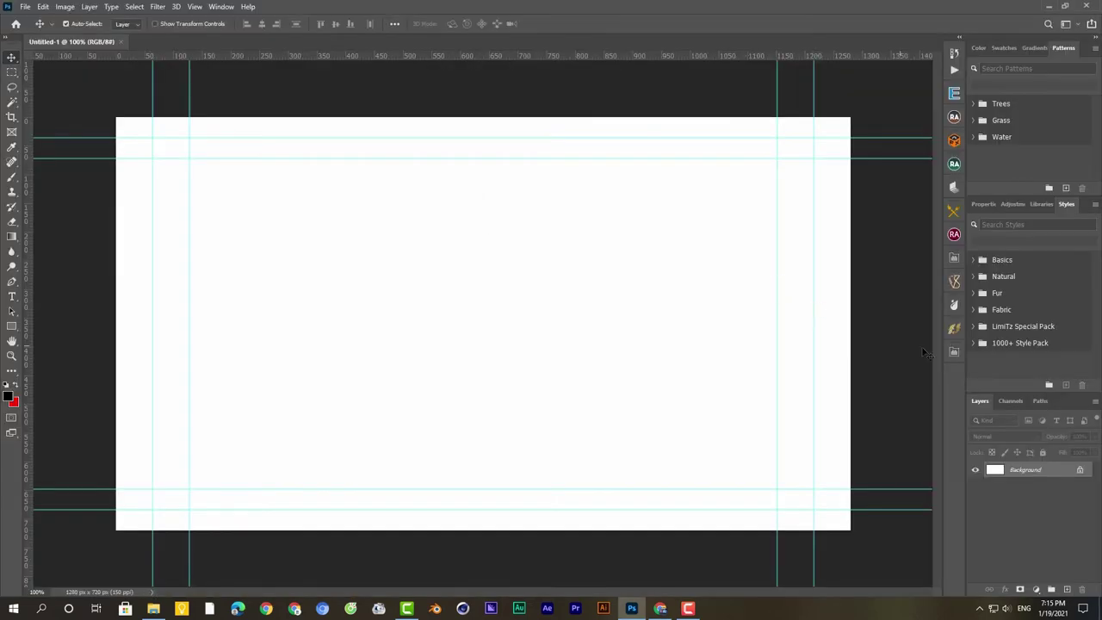
Expand the 1000+ Style Pack group in the Styles panel.
{"action": "left_click", "coordinate": [1011, 345]}
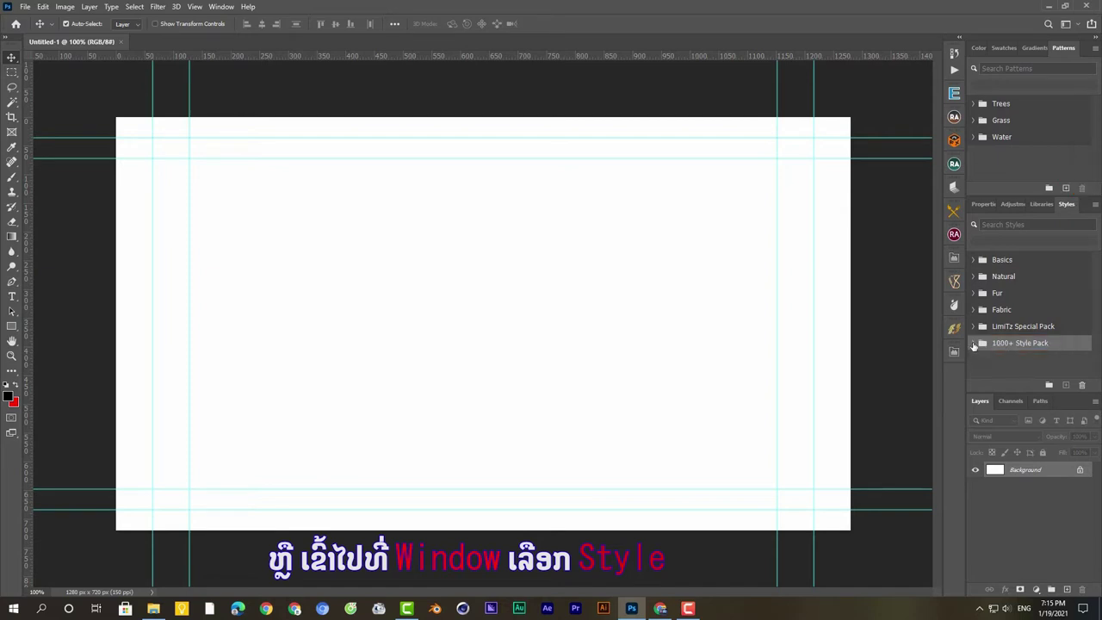
{"action": "left_click", "coordinate": [974, 343]}
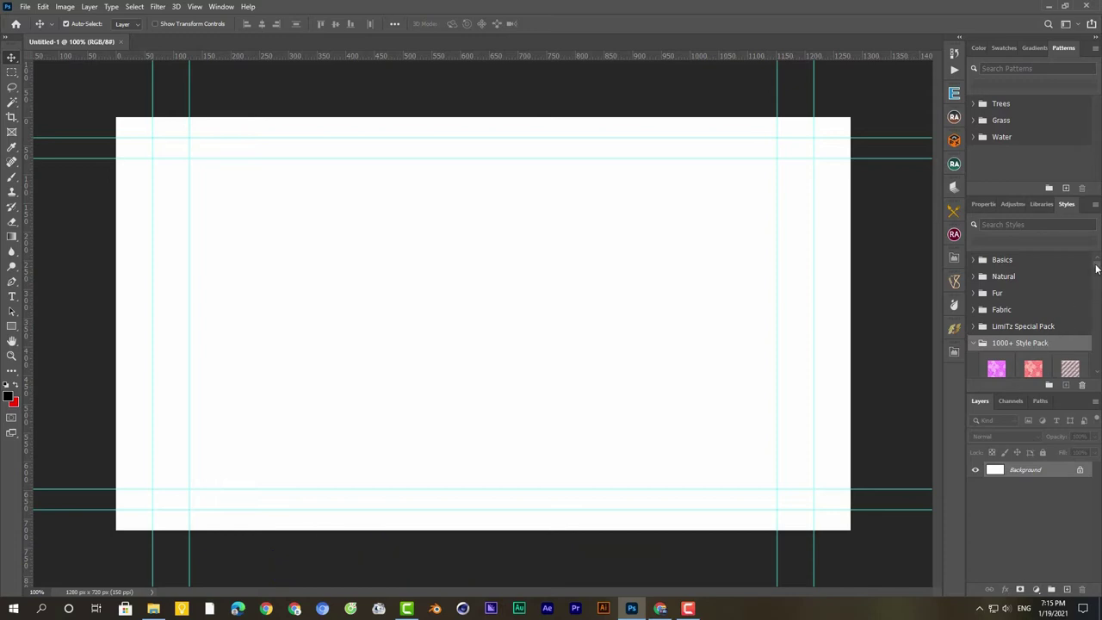
{"action": "left_click_drag", "start_coordinate": [1096, 269], "coordinate": [1097, 317]}
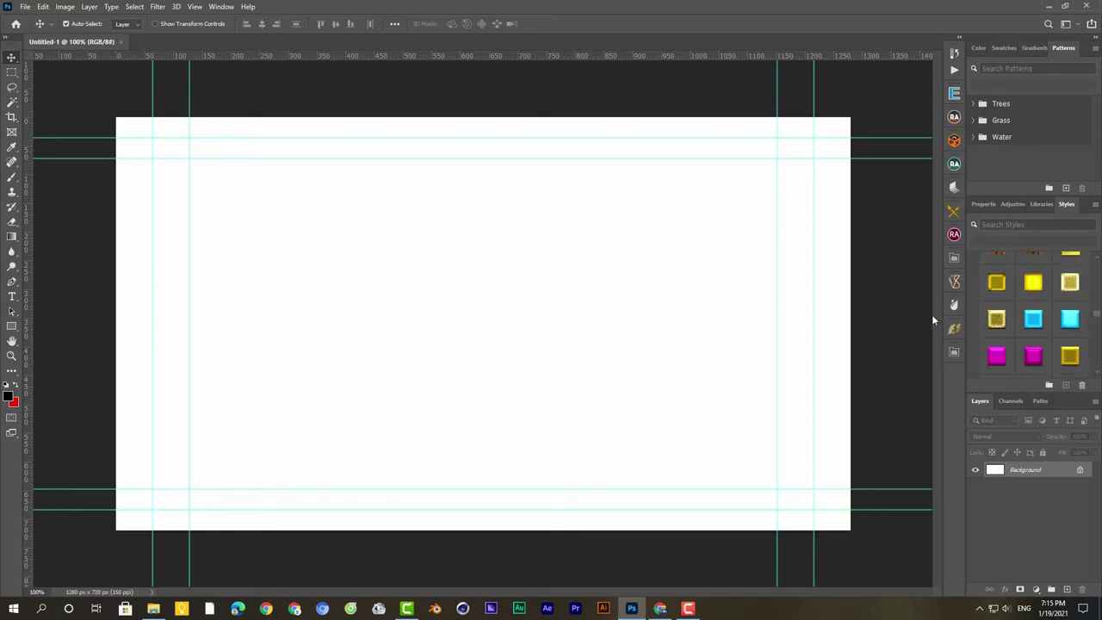
Expand and collapse the extension panel dock, then make the styles list taller.
{"action": "left_click_drag", "start_coordinate": [943, 311], "coordinate": [888, 311]}
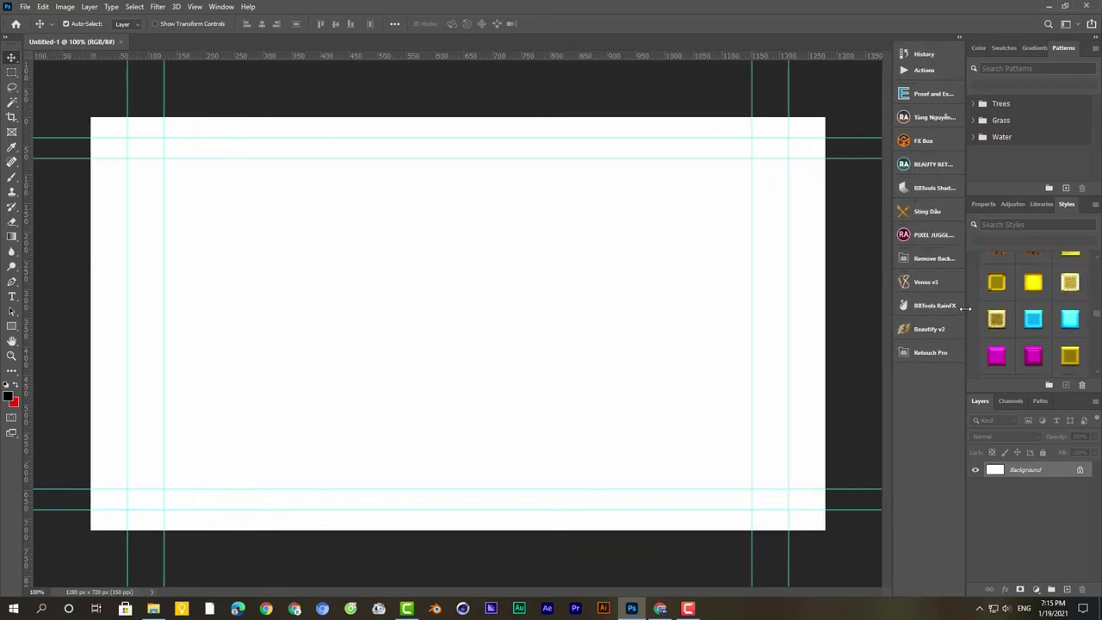
{"action": "left_click_drag", "start_coordinate": [967, 311], "coordinate": [903, 312]}
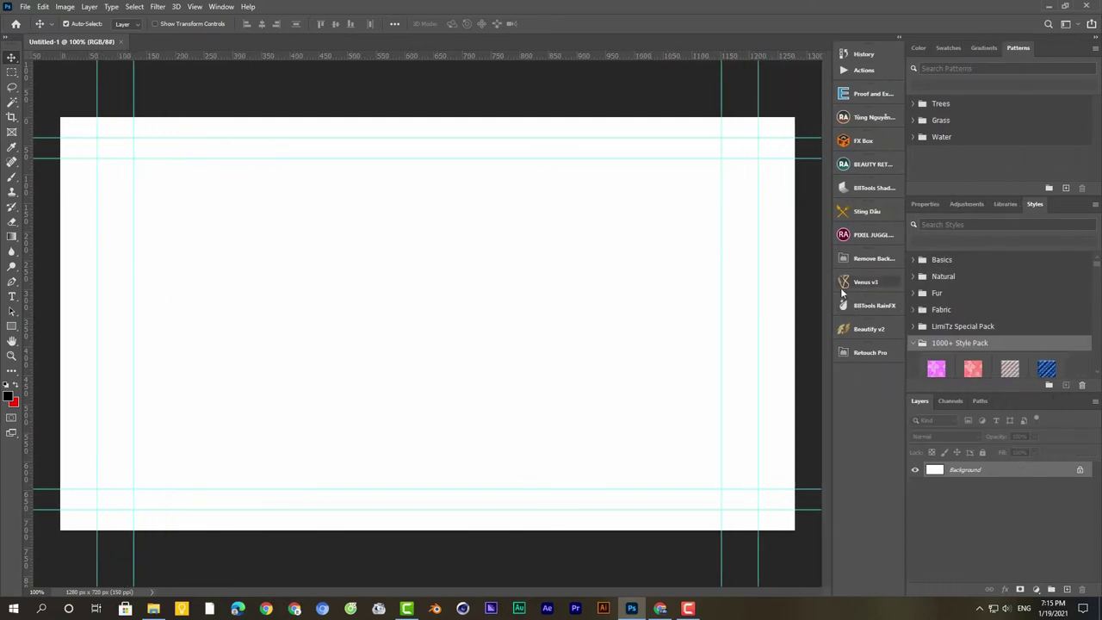
{"action": "left_click_drag", "start_coordinate": [833, 293], "coordinate": [885, 297]}
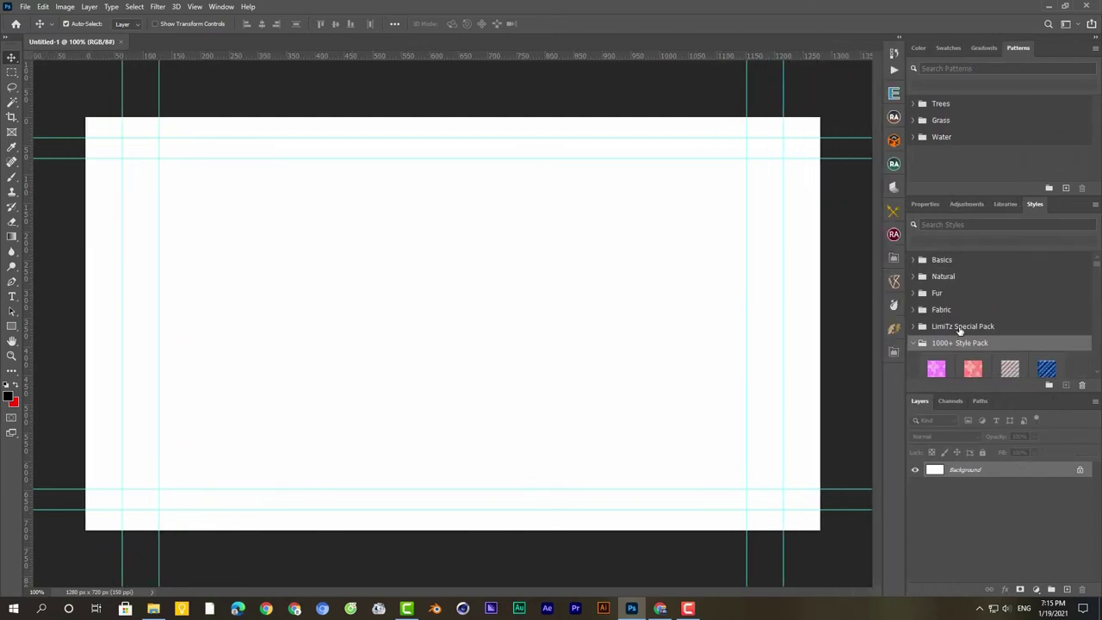
{"action": "scroll", "coordinate": [970, 367], "scroll_direction": "down", "scroll_amount": 1}
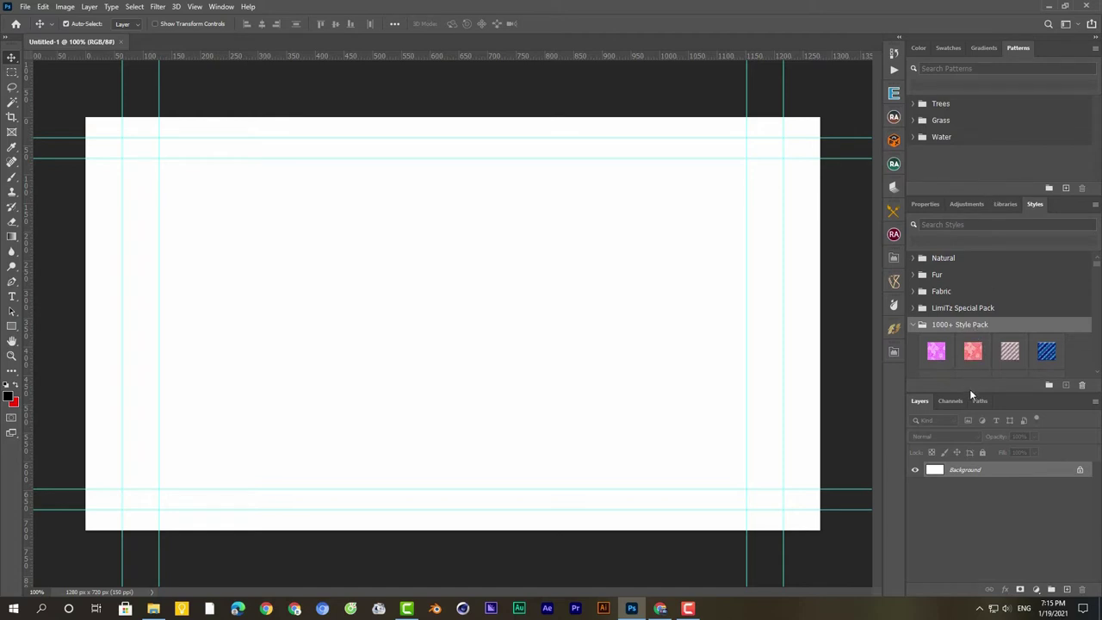
{"action": "left_click_drag", "start_coordinate": [966, 391], "coordinate": [967, 502]}
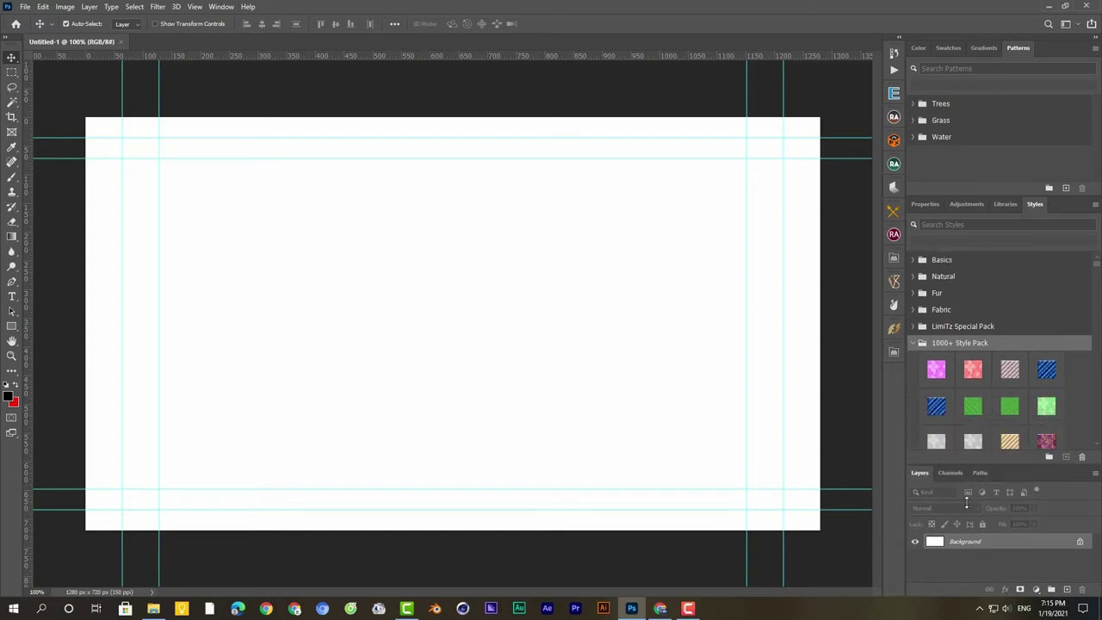
{"action": "scroll", "coordinate": [970, 370], "scroll_direction": "down", "scroll_amount": 1}
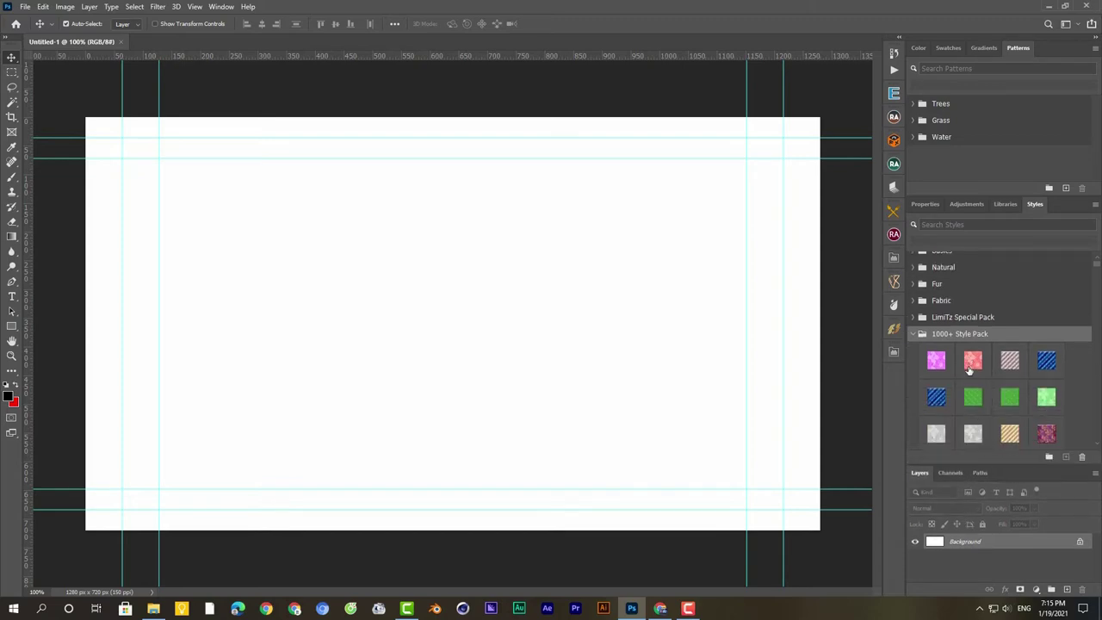
Open the flower-field JPG photo as a new document.
{"action": "key", "text": "ctrl+o"}
{"action": "left_click", "coordinate": [202, 252]}
{"action": "double_click", "coordinate": [202, 252]}
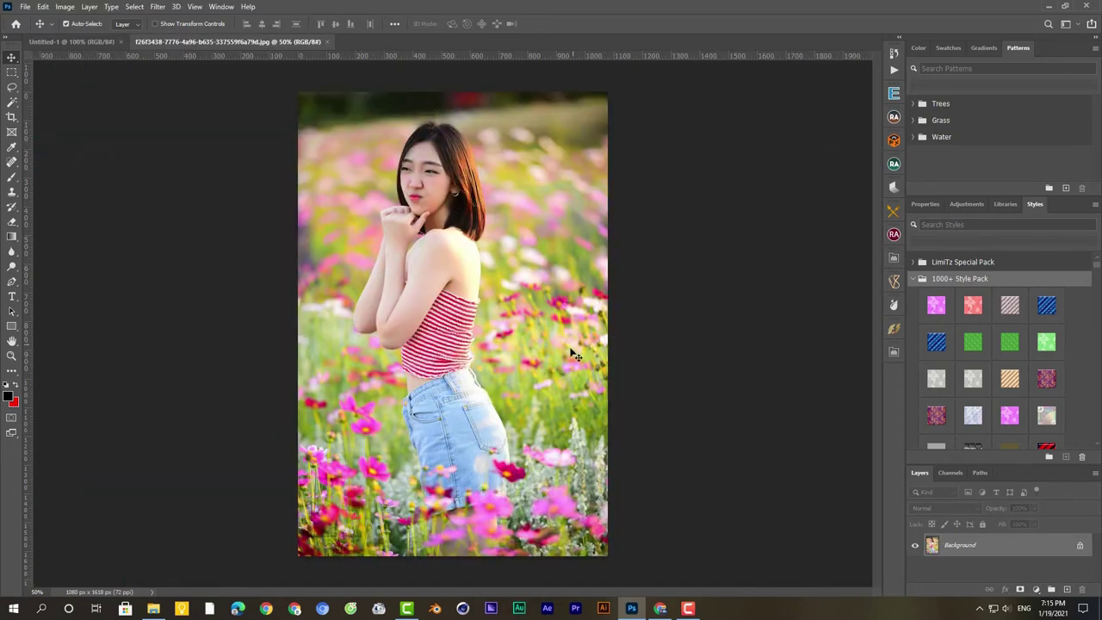
Unlock the Background and try pink, blue-stripe, green and jigsaw-puzzle pattern styles on it.
{"action": "left_click", "coordinate": [1080, 548]}
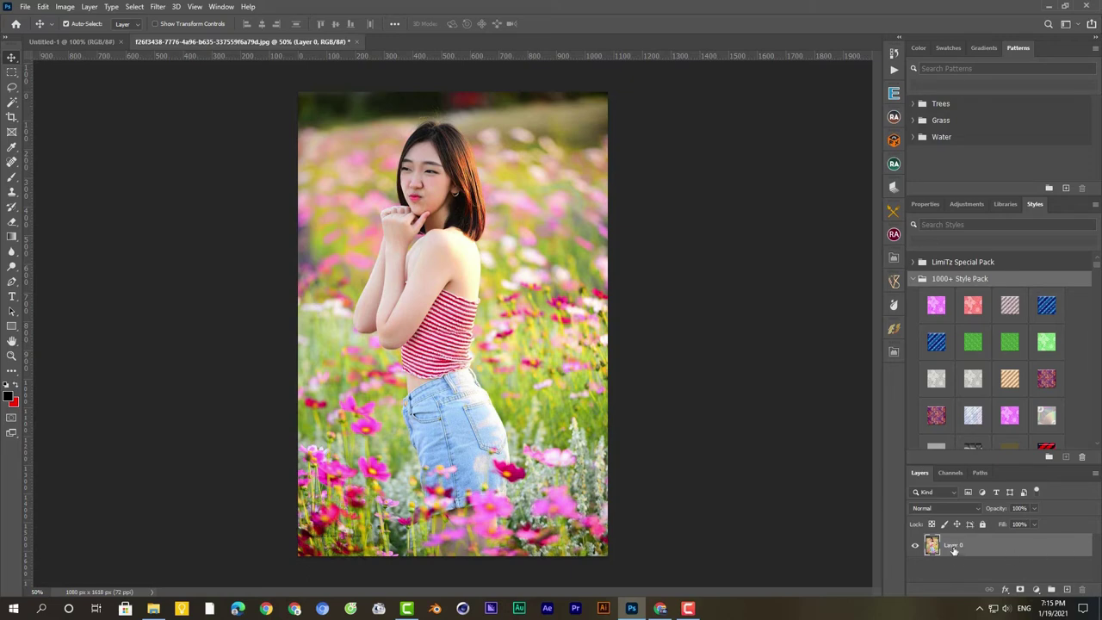
{"action": "left_click", "coordinate": [937, 306]}
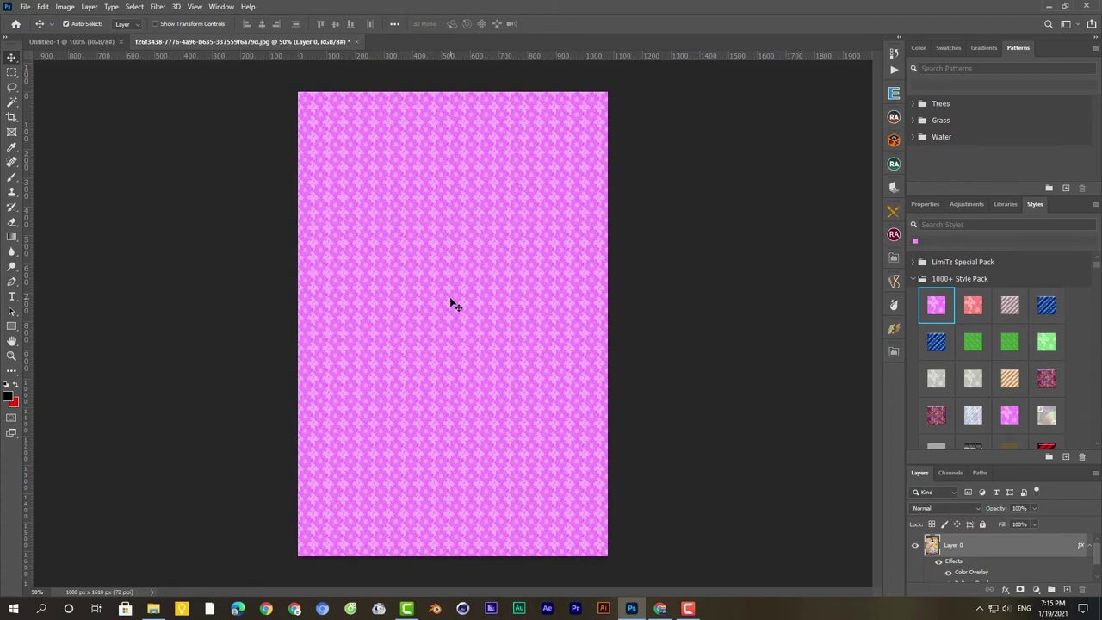
{"action": "left_click", "coordinate": [937, 342]}
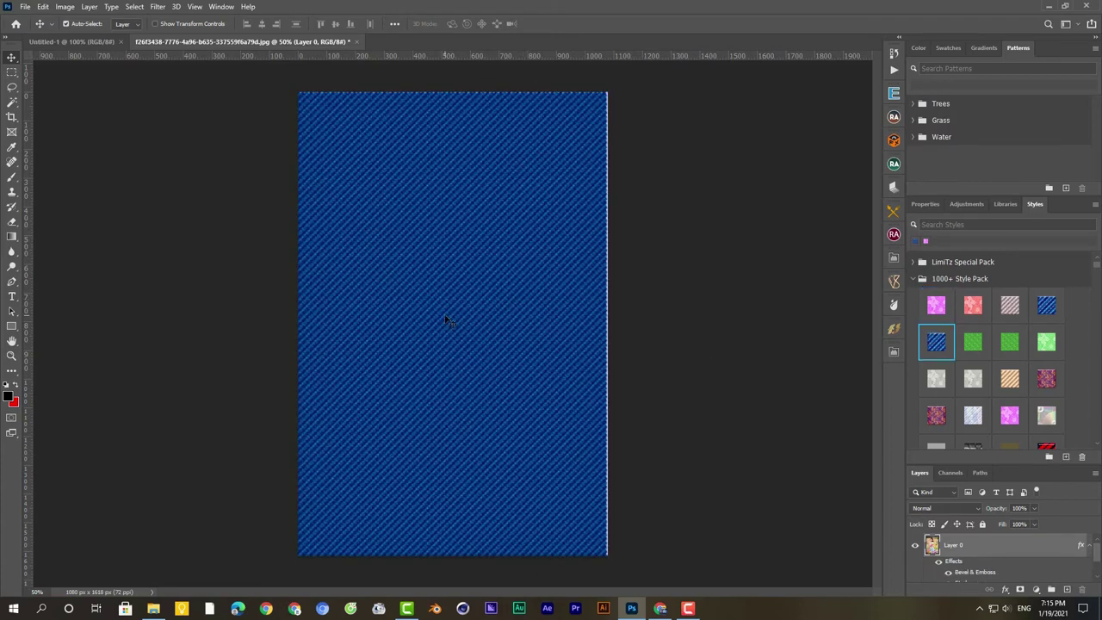
{"action": "left_click", "coordinate": [978, 346]}
{"action": "scroll", "coordinate": [980, 371], "scroll_direction": "down", "scroll_amount": 2}
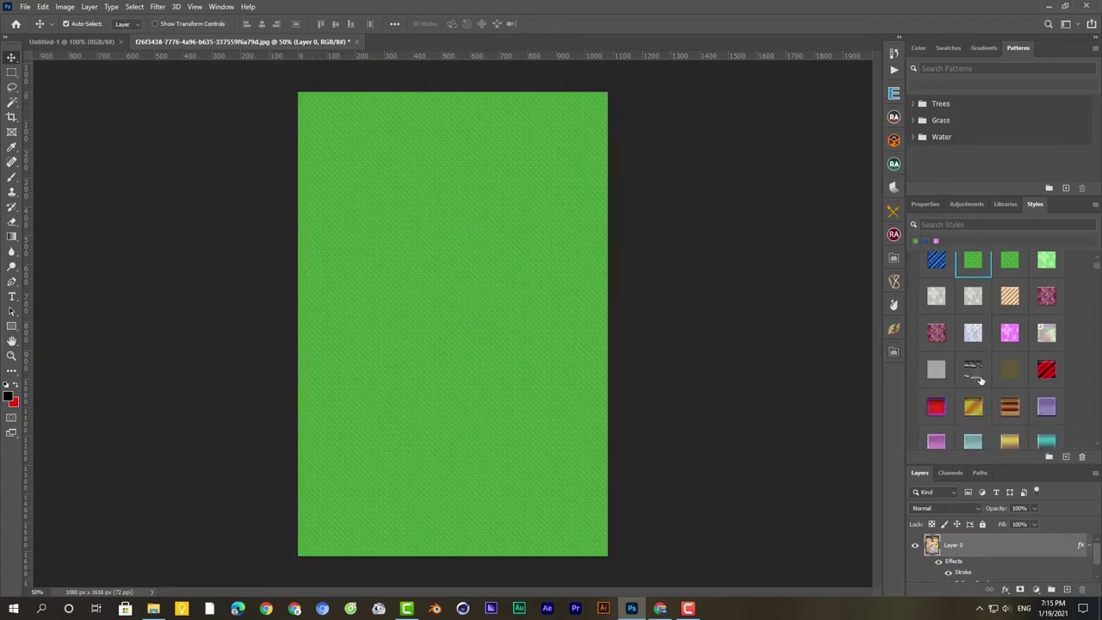
{"action": "left_click", "coordinate": [975, 373]}
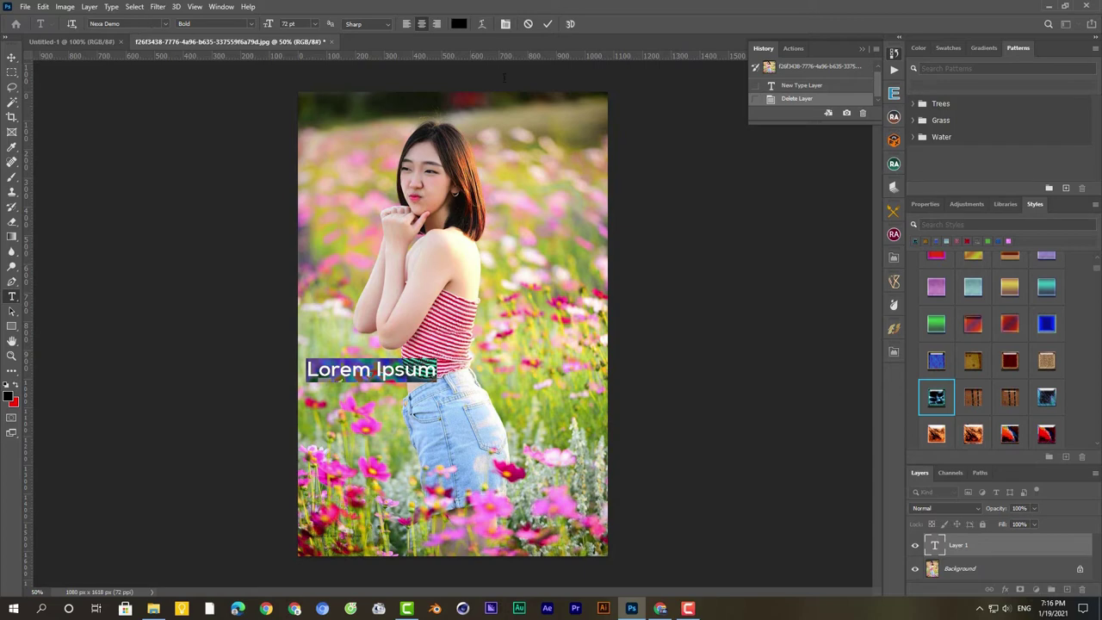
Set the text layer's font to Dhyana Bold.
{"action": "key", "text": "super+space"}
{"action": "key", "text": "super+space"}
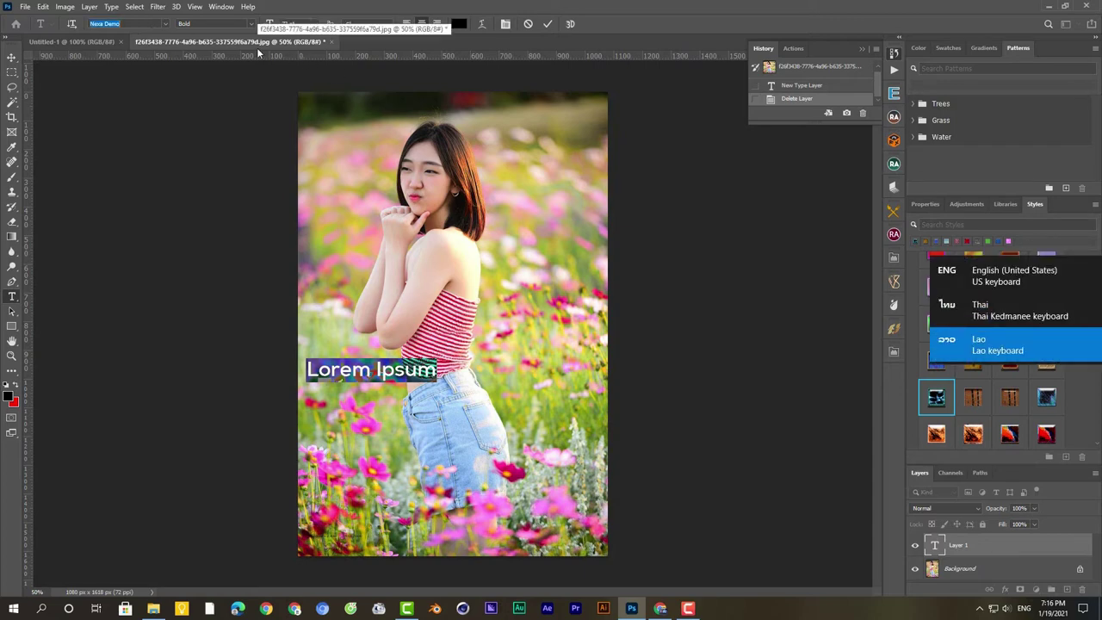
{"action": "key", "text": "super+space"}
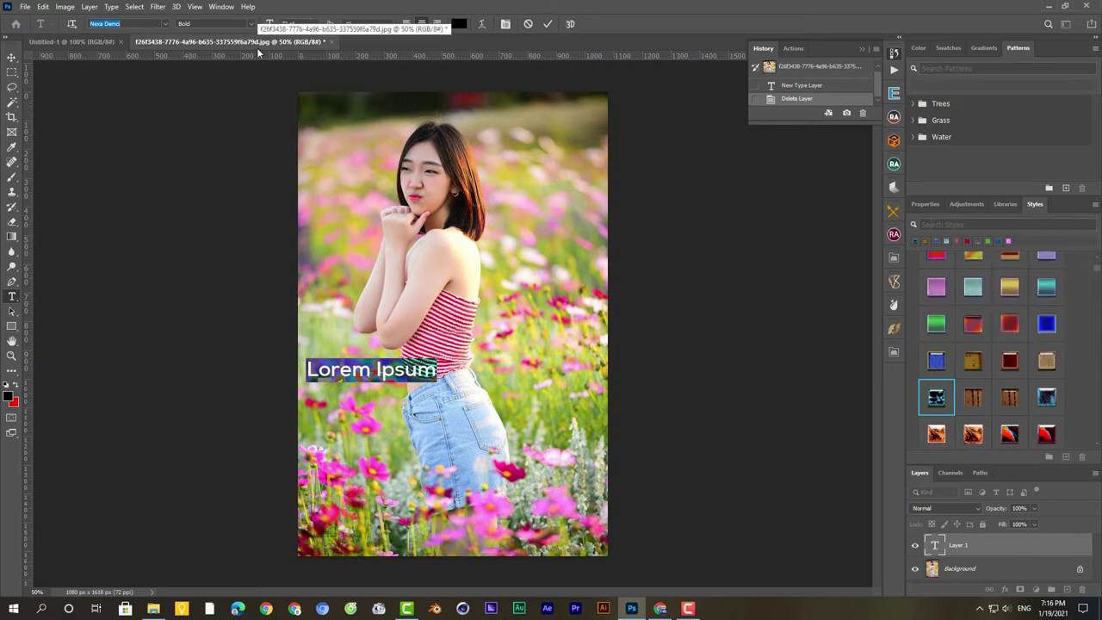
{"action": "type", "text": "dhyan"}
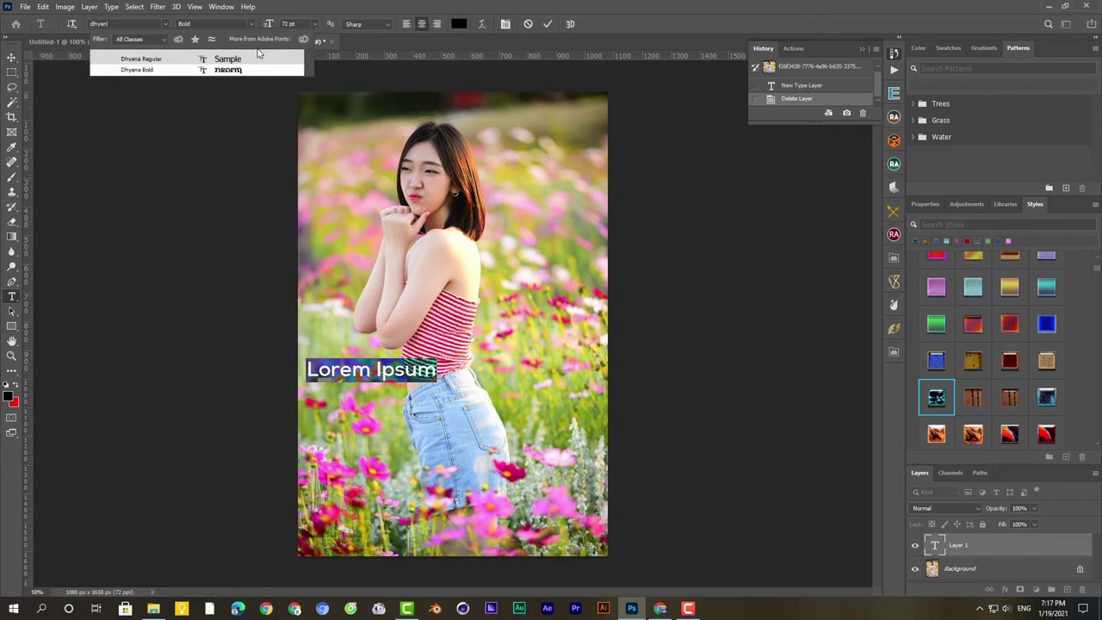
{"action": "left_click", "coordinate": [191, 70]}
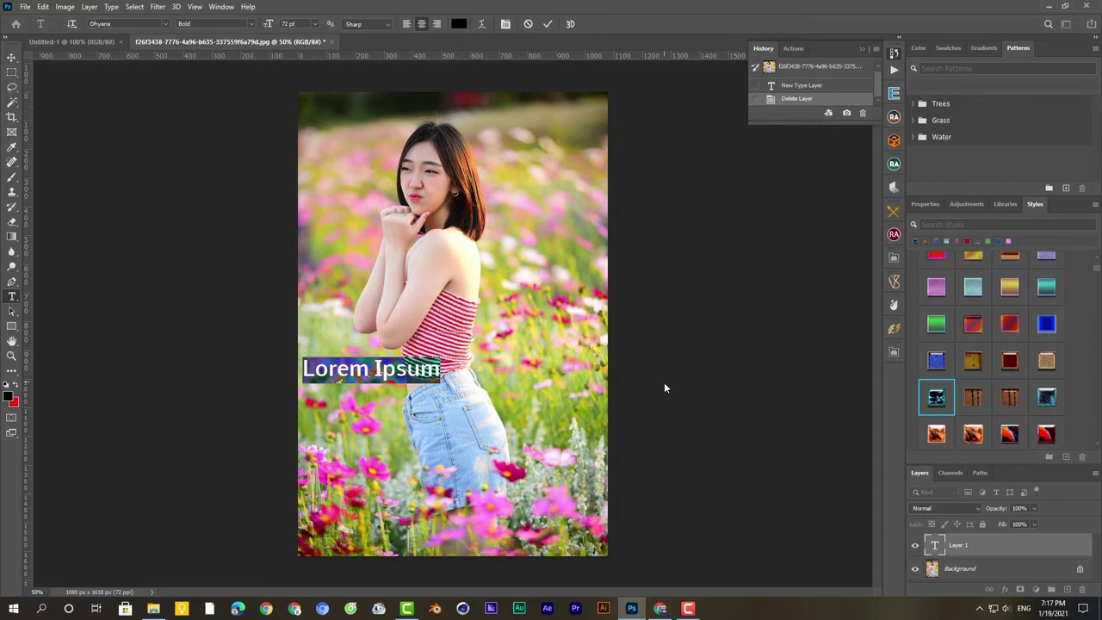
Replace the text with the Lao greeting 'ສະບາຍດີບັນດາທ່ານ' and commit it.
{"action": "key", "text": "super+space"}
{"action": "key", "text": "super+space"}
{"action": "type", "text": "ສະບາຍ"}
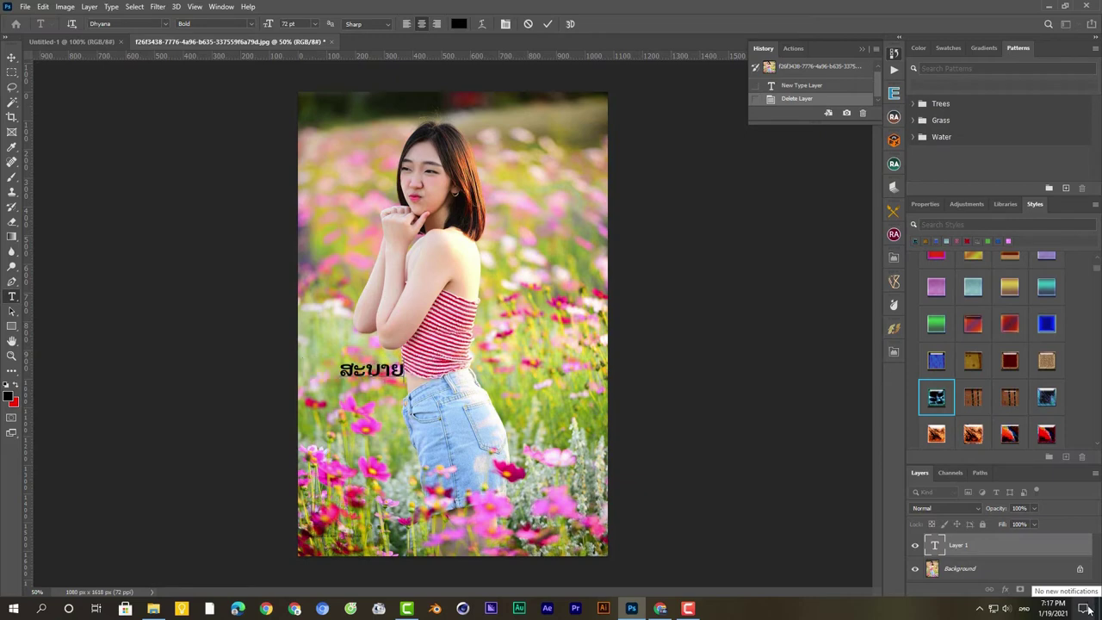
{"action": "type", "text": "ດີບັນດາທ່າ"}
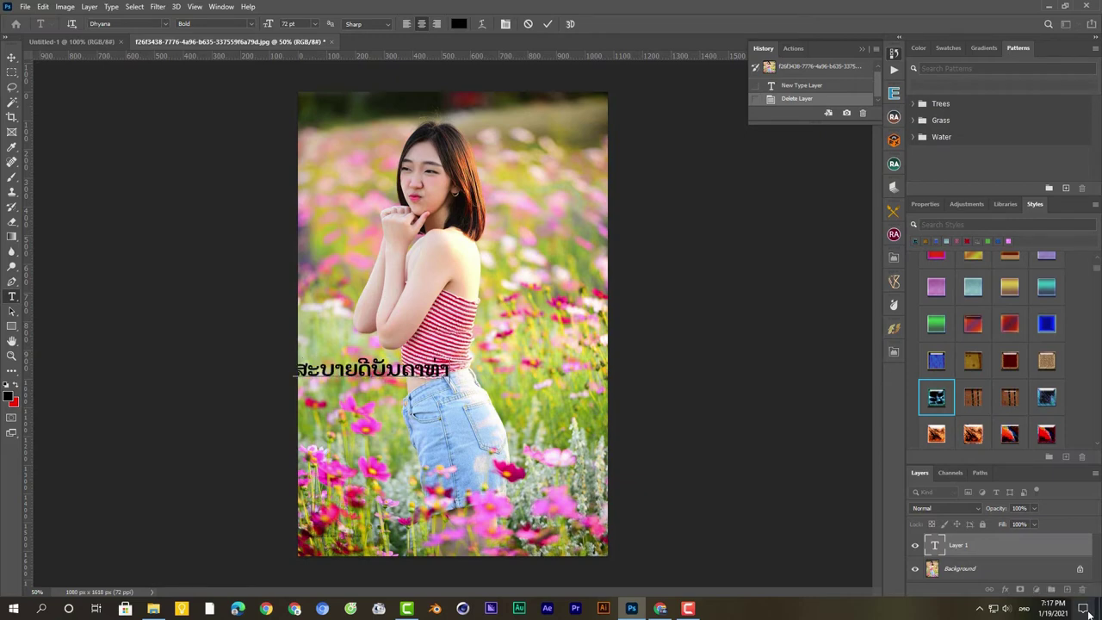
{"action": "type", "text": "ນ"}
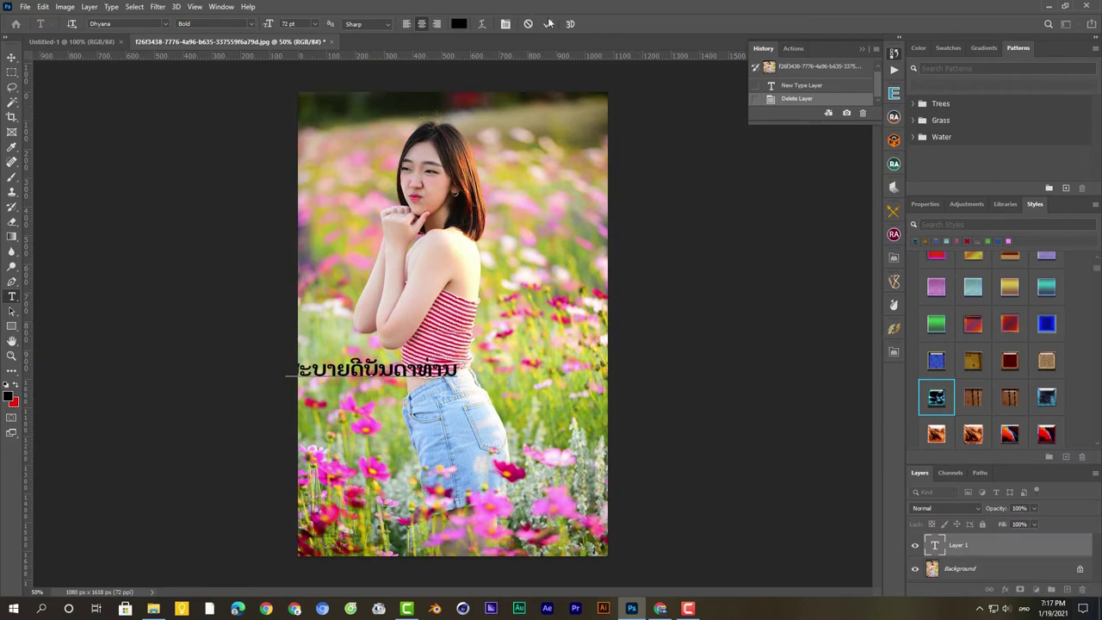
{"action": "left_click", "coordinate": [548, 23]}
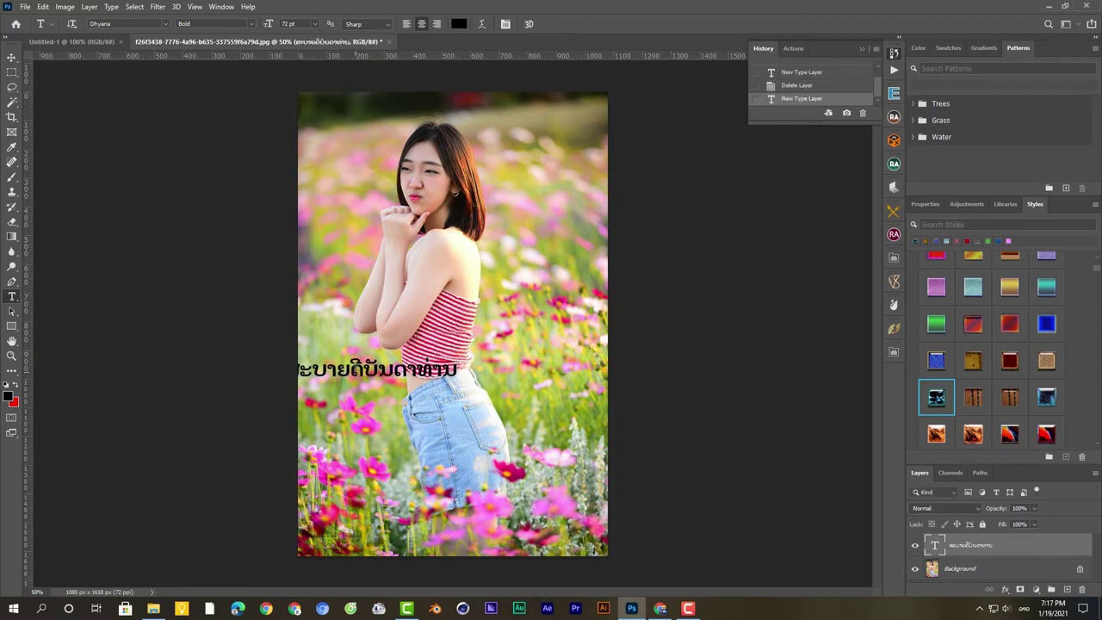
Scale the Lao text to about 165% and place it across the red striped top.
{"action": "key", "text": "v"}
{"action": "left_click_drag", "start_coordinate": [361, 379], "coordinate": [402, 472]}
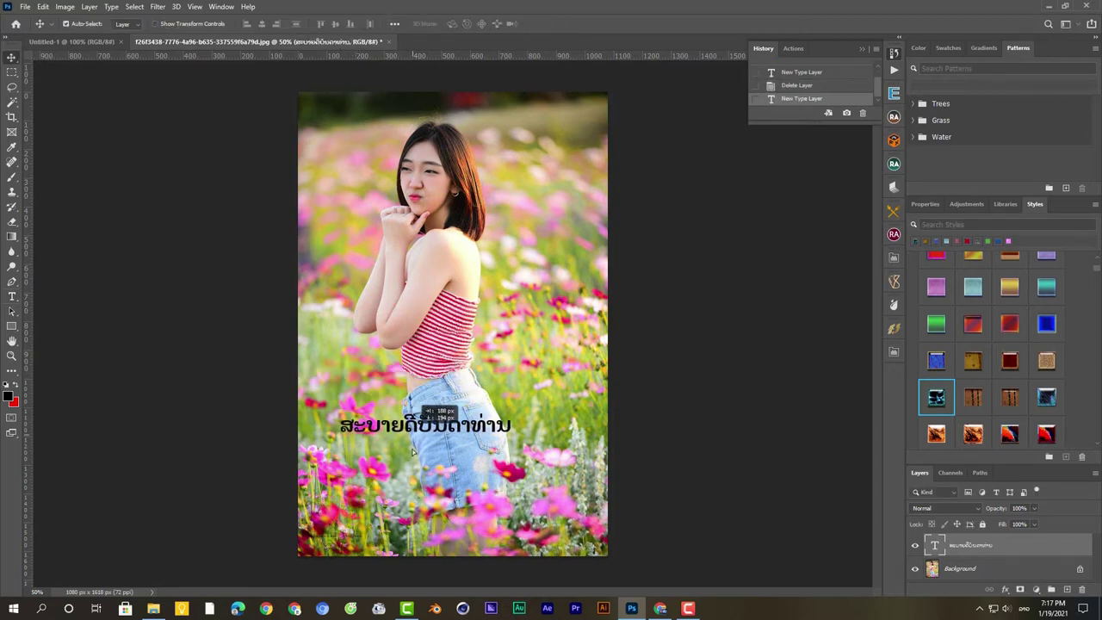
{"action": "key", "text": "ctrl+t"}
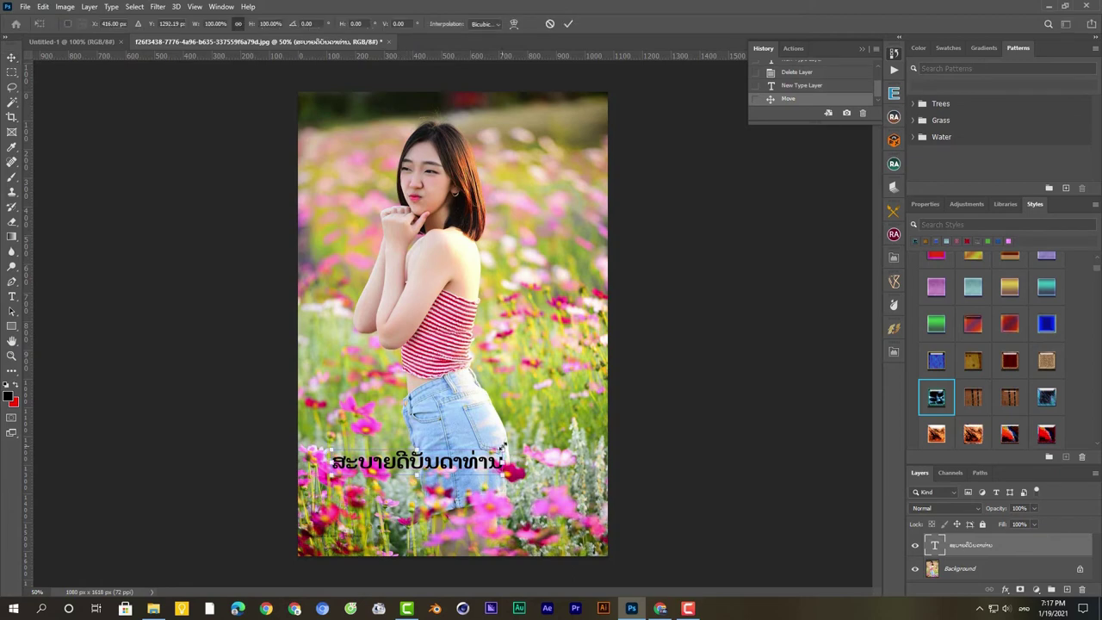
{"action": "left_click_drag", "start_coordinate": [504, 441], "coordinate": [615, 434]}
{"action": "left_click_drag", "start_coordinate": [462, 452], "coordinate": [441, 437]}
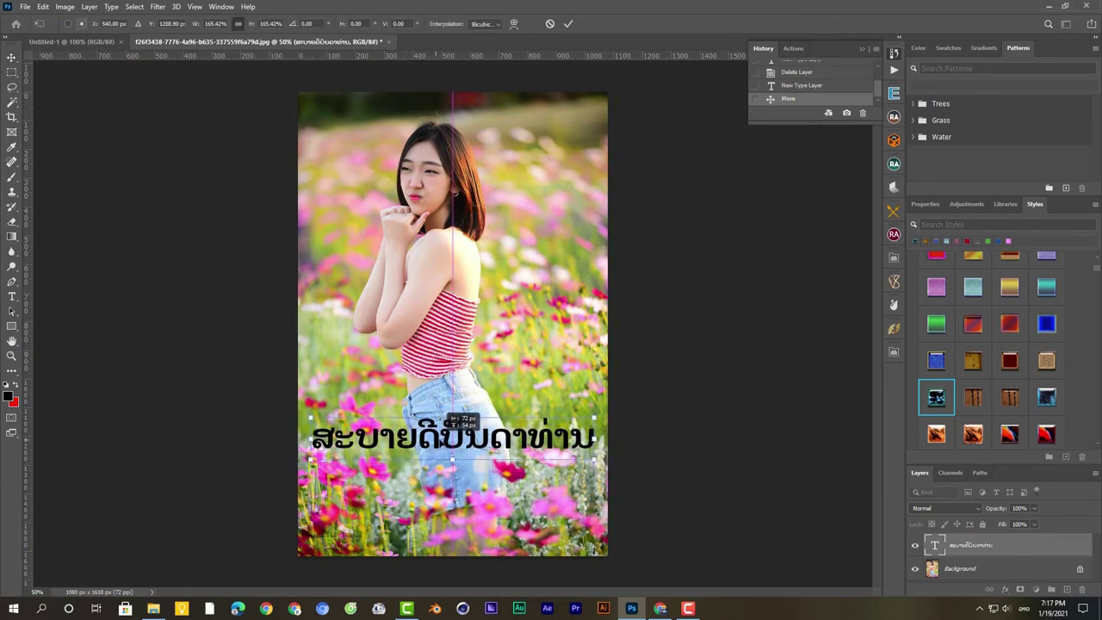
{"action": "key", "text": "Return"}
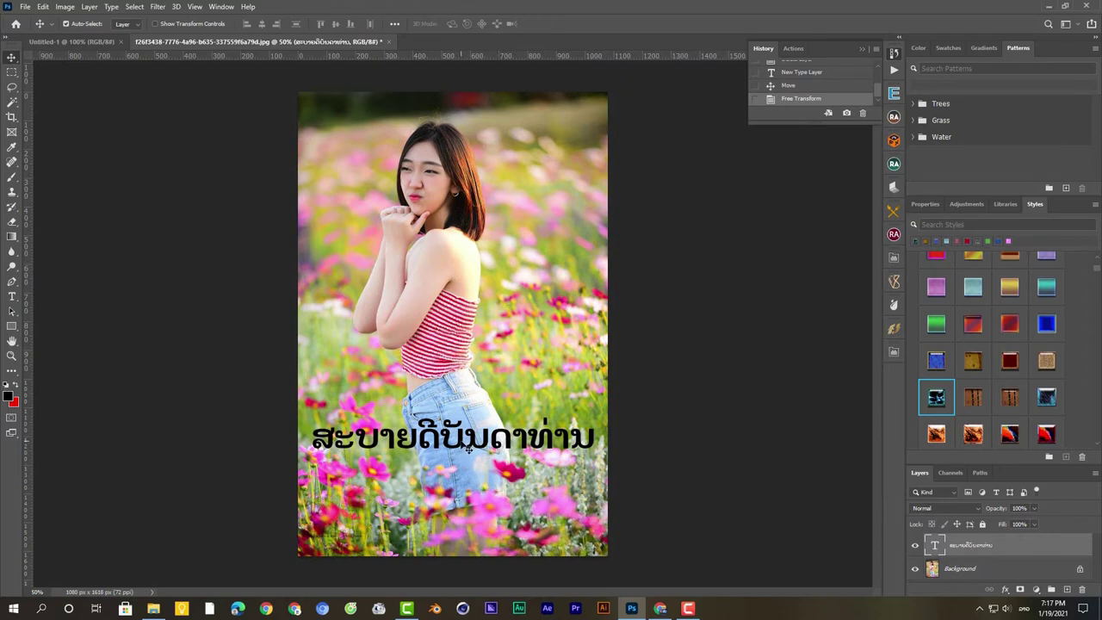
{"action": "left_click_drag", "start_coordinate": [471, 442], "coordinate": [454, 362]}
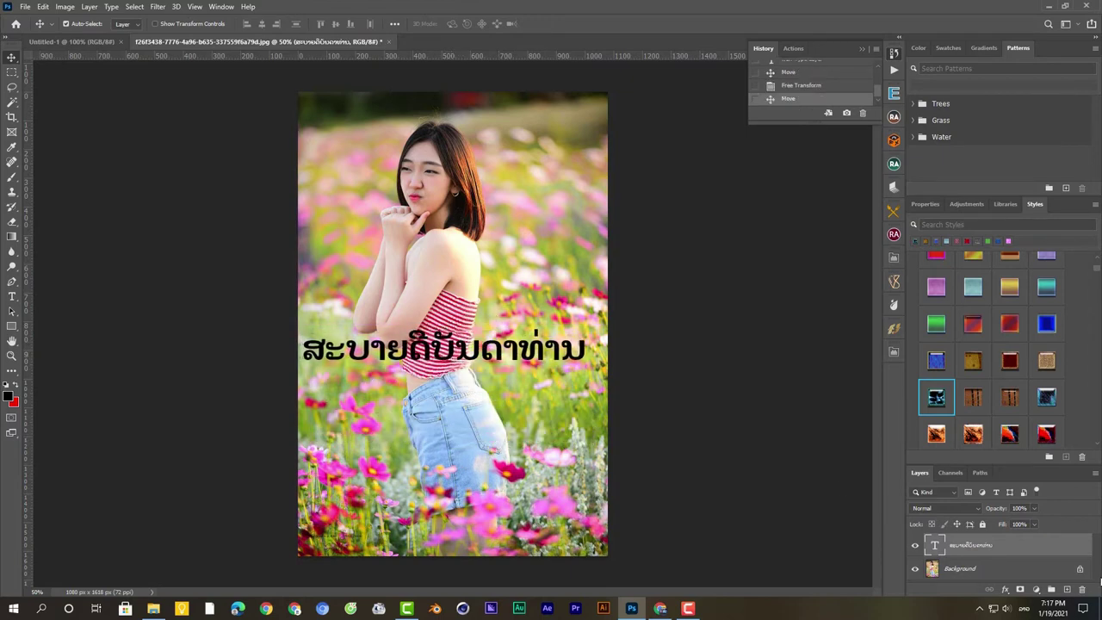
Give the Lao text Bevel & Emboss at Depth 438 and a 2 px magenta stroke.
{"action": "left_click", "coordinate": [1005, 590]}
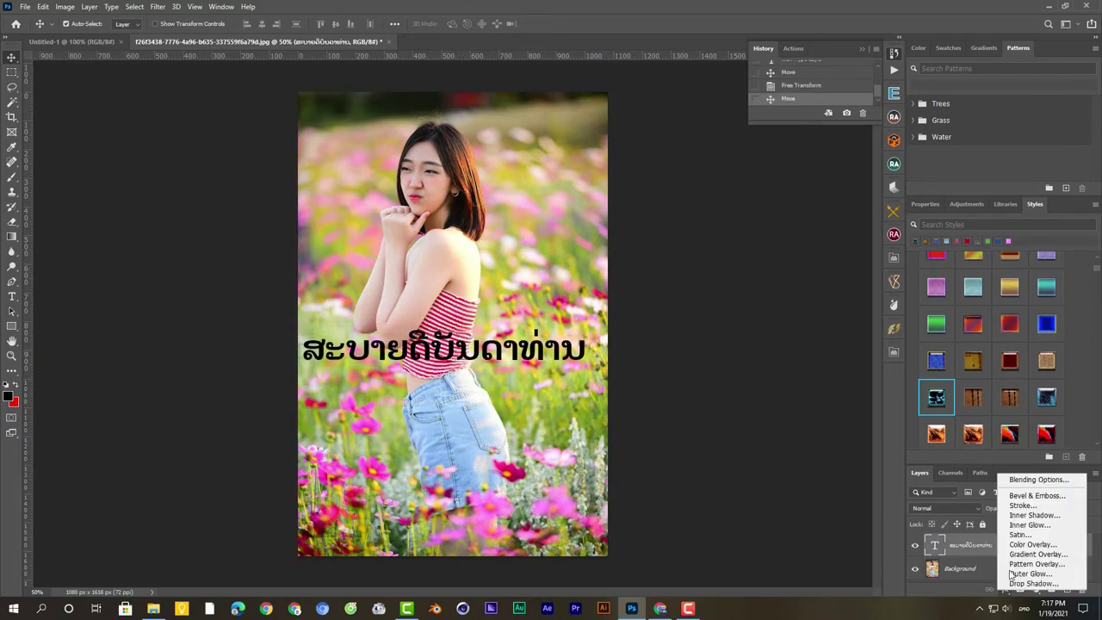
{"action": "left_click", "coordinate": [1034, 497]}
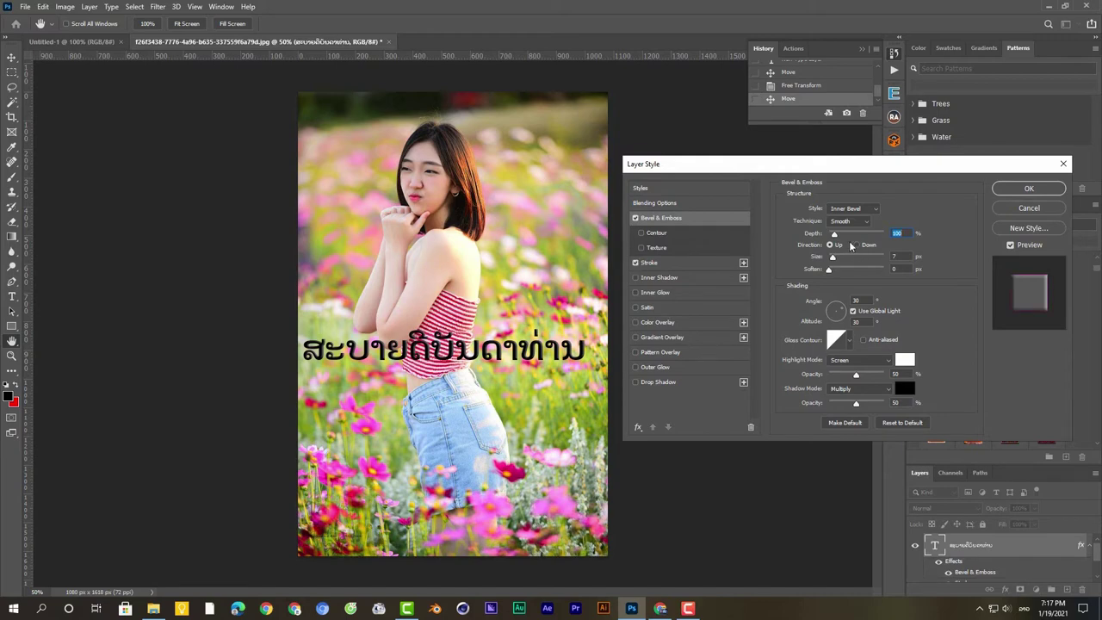
{"action": "left_click_drag", "start_coordinate": [836, 236], "coordinate": [853, 236]}
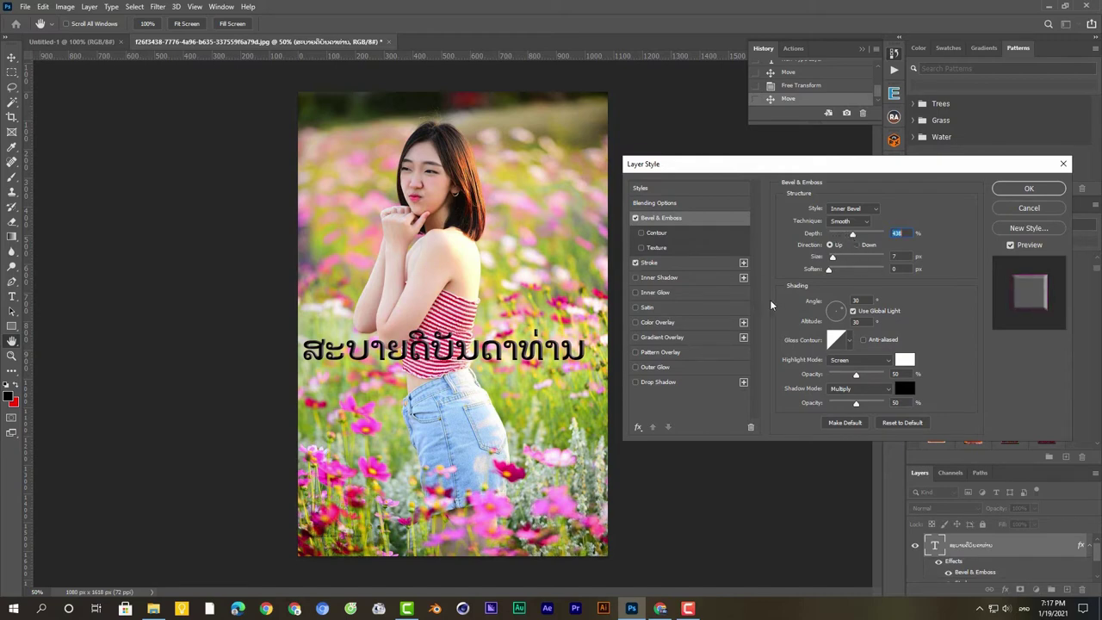
{"action": "left_click", "coordinate": [648, 263]}
{"action": "mouse_move", "coordinate": [827, 206]}
{"action": "left_mouse_down"}
{"action": "mouse_move", "coordinate": [840, 211]}
{"action": "mouse_move", "coordinate": [827, 211]}
{"action": "left_mouse_up"}
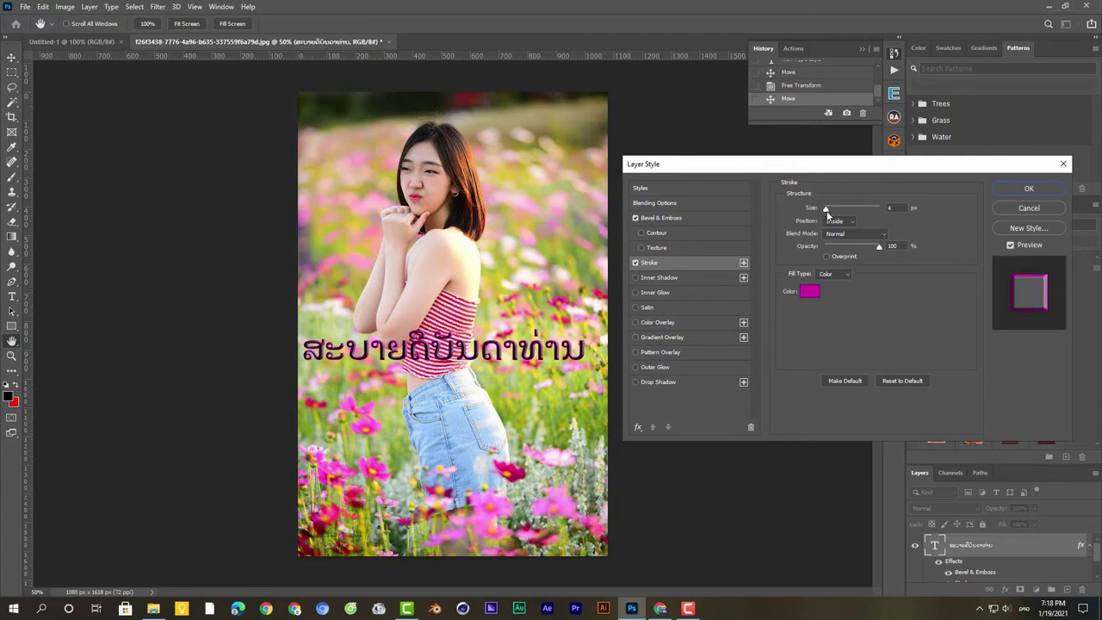
{"action": "left_click", "coordinate": [825, 212]}
{"action": "left_click", "coordinate": [1036, 190]}
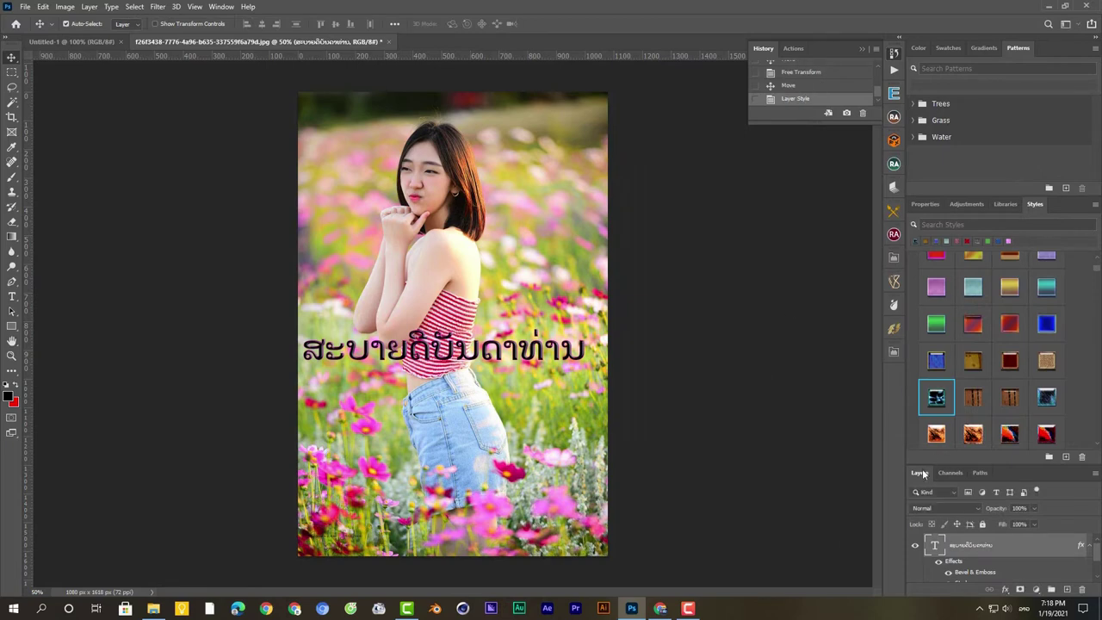
Try the pink, salmon-pink, striped and blue presets on the Lao text.
{"action": "scroll", "coordinate": [999, 319], "scroll_direction": "up", "scroll_amount": 1}
{"action": "scroll", "coordinate": [998, 323], "scroll_direction": "up", "scroll_amount": 1}
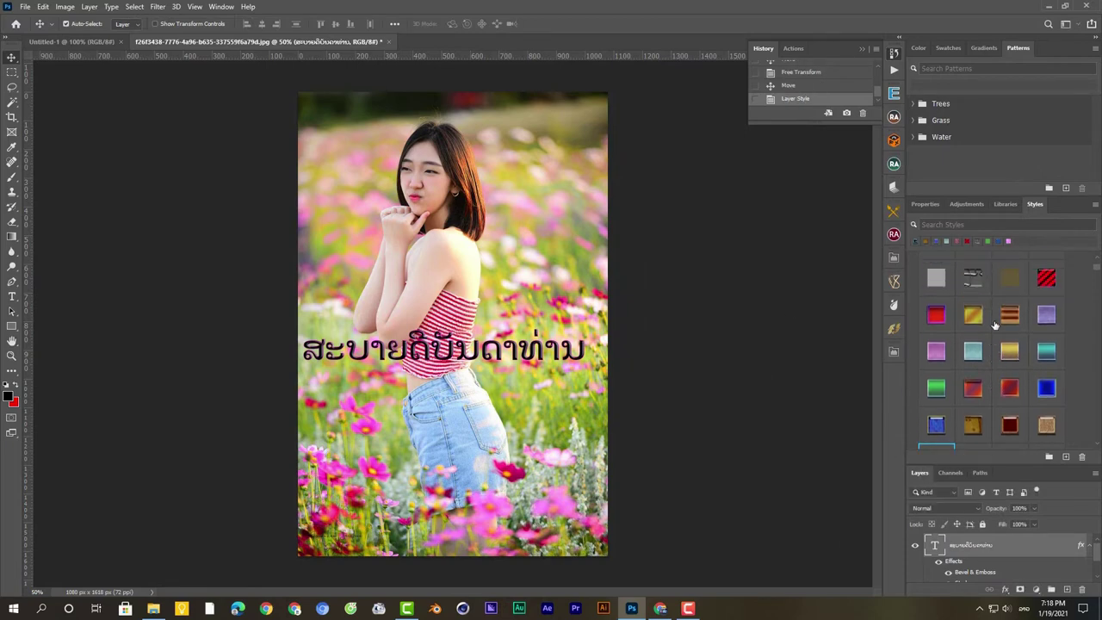
{"action": "scroll", "coordinate": [995, 325], "scroll_direction": "up", "scroll_amount": 1}
{"action": "scroll", "coordinate": [995, 326], "scroll_direction": "up", "scroll_amount": 1}
{"action": "scroll", "coordinate": [996, 327], "scroll_direction": "up", "scroll_amount": 2}
{"action": "scroll", "coordinate": [991, 344], "scroll_direction": "up", "scroll_amount": 2}
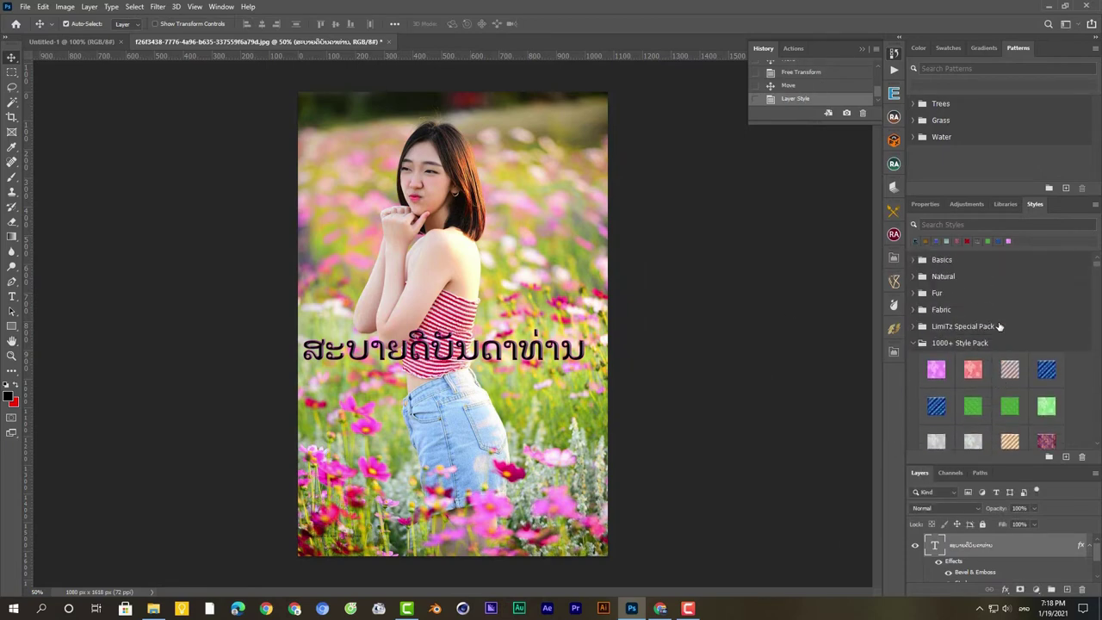
{"action": "left_click", "coordinate": [937, 371]}
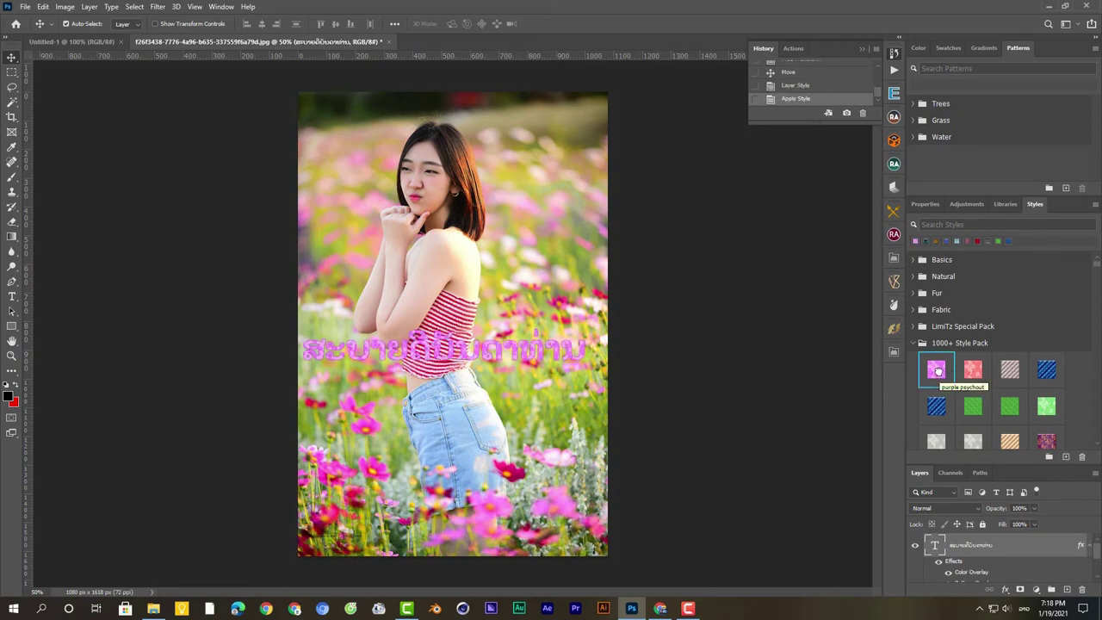
{"action": "left_click", "coordinate": [973, 370]}
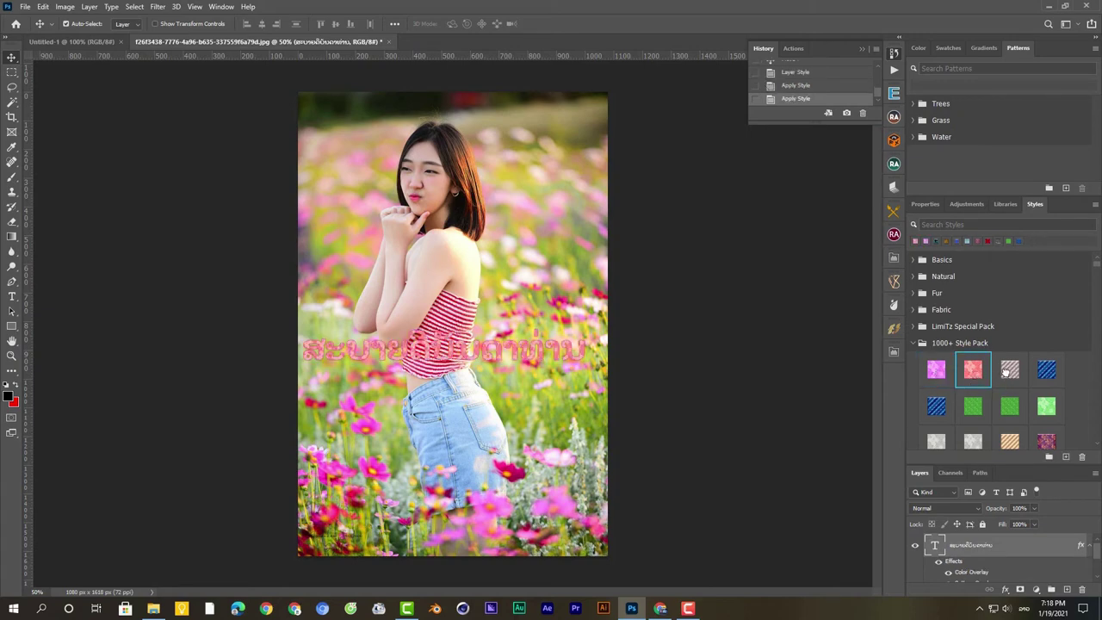
{"action": "left_click", "coordinate": [1006, 370]}
{"action": "left_click", "coordinate": [1047, 371]}
Try the blue striped preset and two green presets on the text.
{"action": "scroll", "coordinate": [1047, 373], "scroll_direction": "down", "scroll_amount": 1}
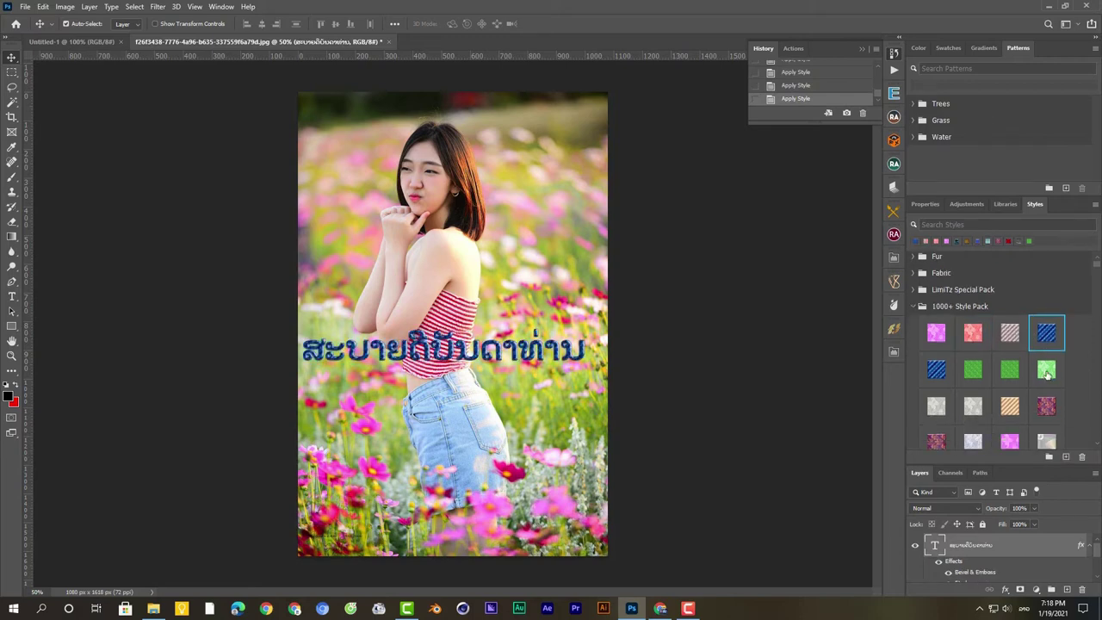
{"action": "scroll", "coordinate": [1047, 372], "scroll_direction": "down", "scroll_amount": 1}
{"action": "left_click", "coordinate": [936, 343]}
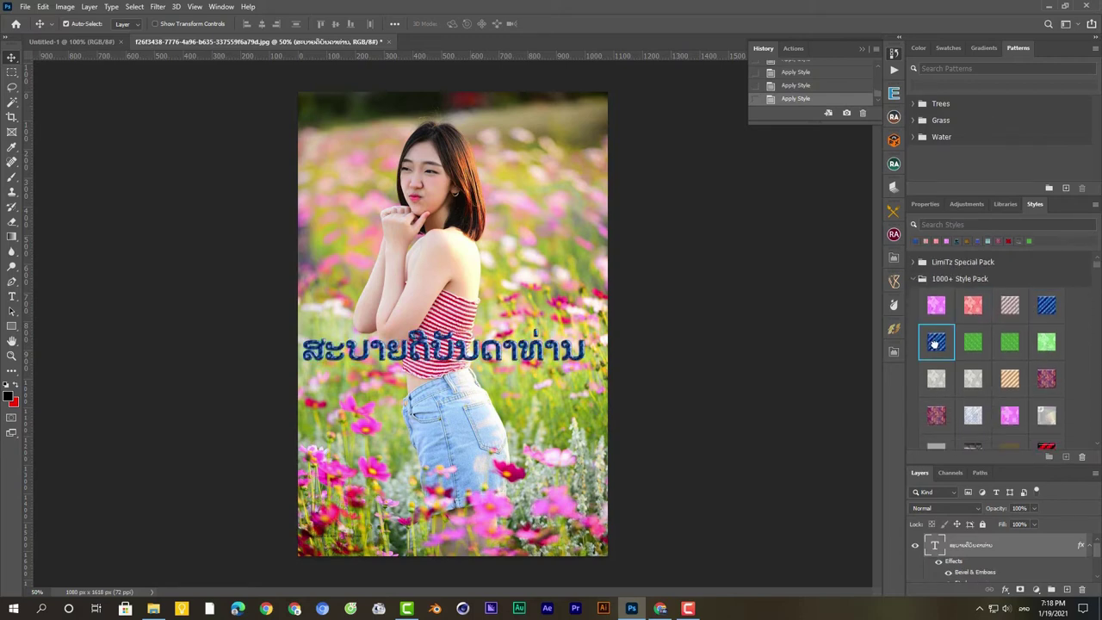
{"action": "left_click", "coordinate": [973, 343]}
{"action": "left_click", "coordinate": [1009, 343]}
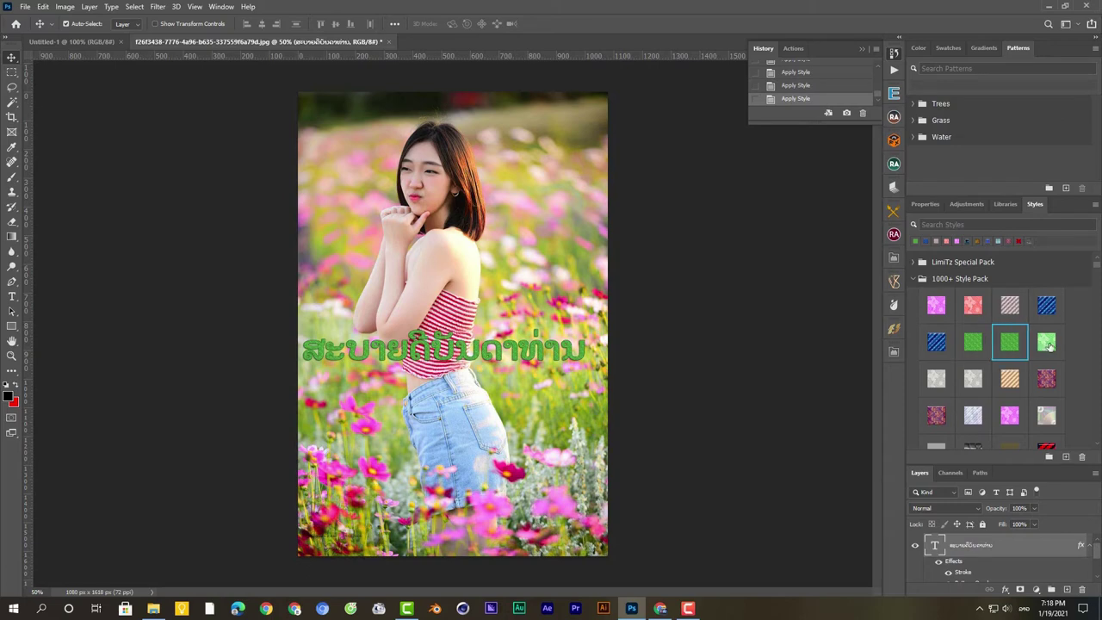
Try white and black presets, settling on the red-black striped preset.
{"action": "scroll", "coordinate": [1046, 344], "scroll_direction": "down", "scroll_amount": 1}
{"action": "scroll", "coordinate": [1007, 343], "scroll_direction": "down", "scroll_amount": 2}
{"action": "scroll", "coordinate": [947, 340], "scroll_direction": "down", "scroll_amount": 1}
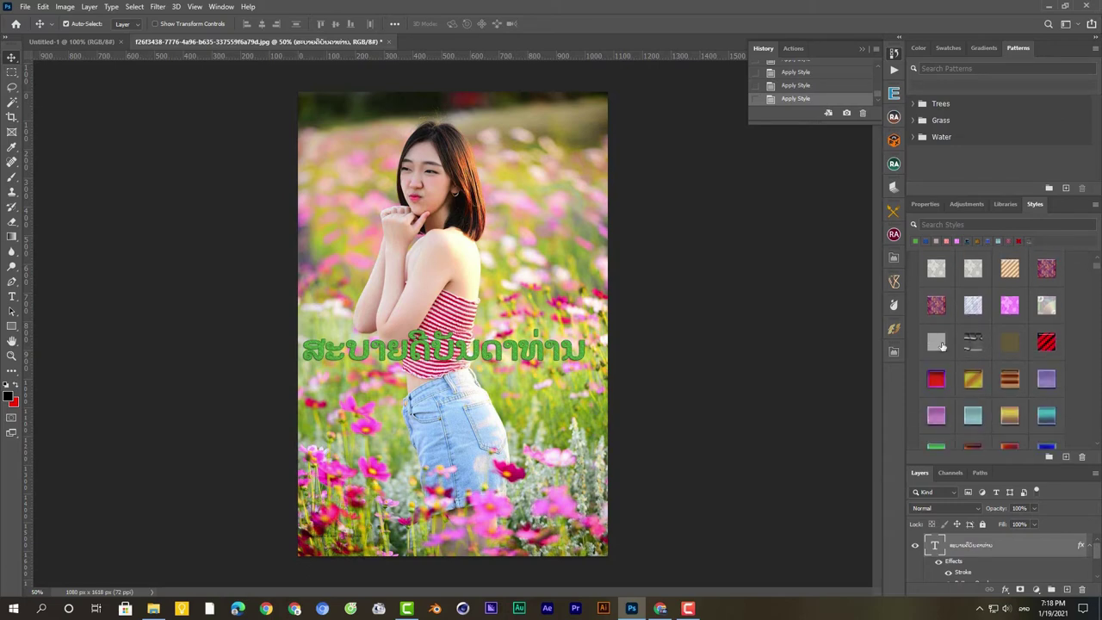
{"action": "left_click", "coordinate": [936, 341]}
{"action": "left_click", "coordinate": [975, 345]}
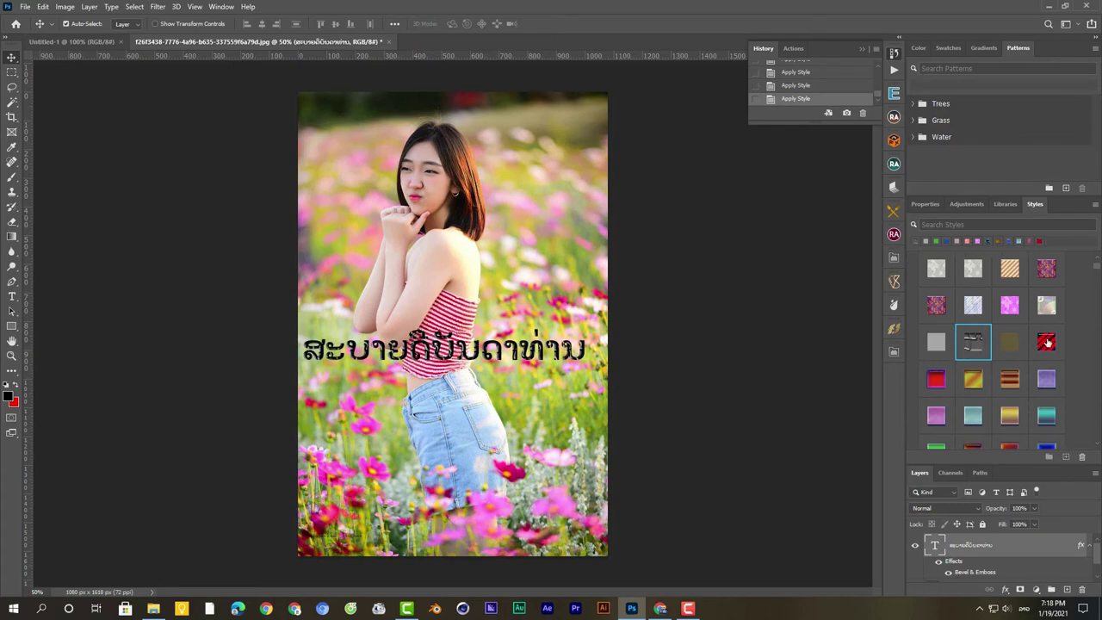
{"action": "left_click", "coordinate": [1046, 343]}
{"action": "scroll", "coordinate": [967, 377], "scroll_direction": "down", "scroll_amount": 2}
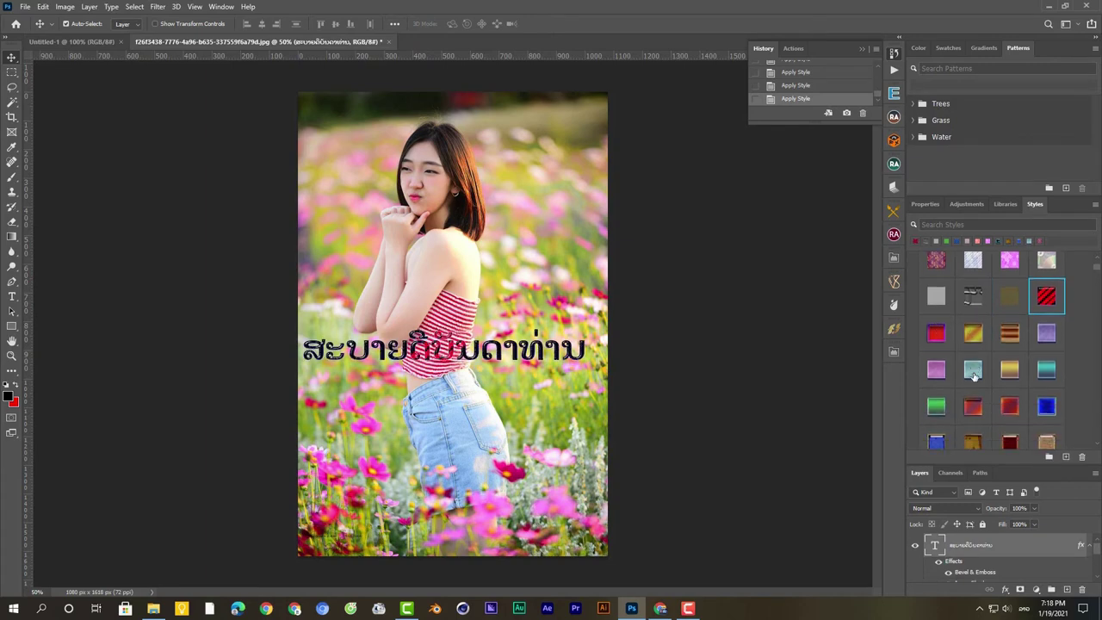
{"action": "scroll", "coordinate": [971, 379], "scroll_direction": "down", "scroll_amount": 2}
{"action": "scroll", "coordinate": [970, 379], "scroll_direction": "down", "scroll_amount": 5}
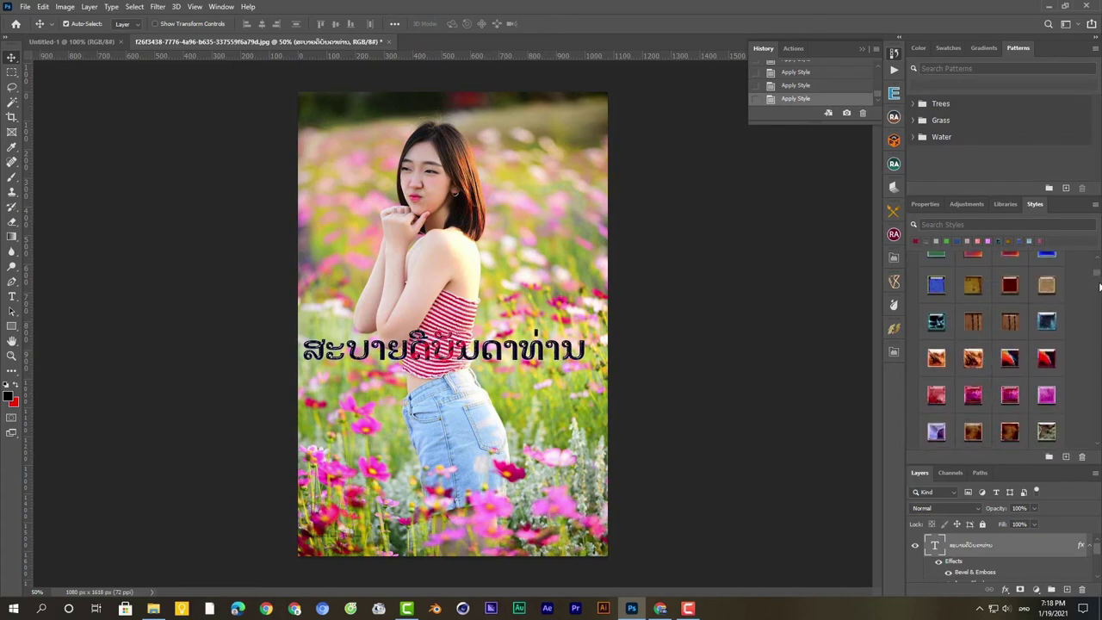
Apply a yellow textured style and move the Lao text up near the woman's chin.
{"action": "left_click_drag", "start_coordinate": [1097, 308], "coordinate": [1097, 328]}
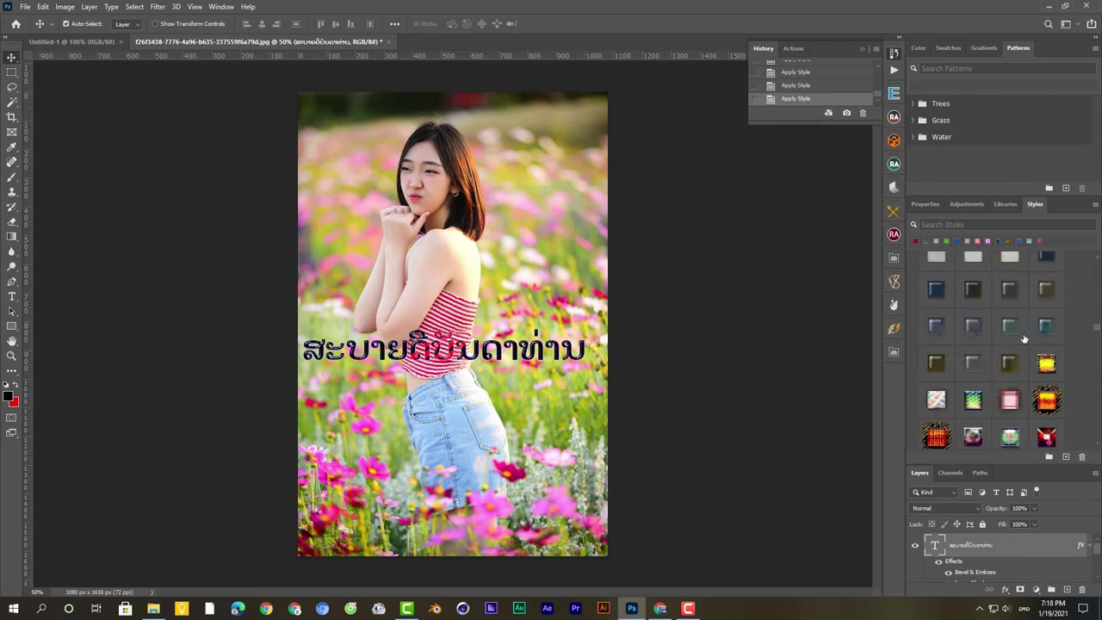
{"action": "left_click", "coordinate": [1047, 363]}
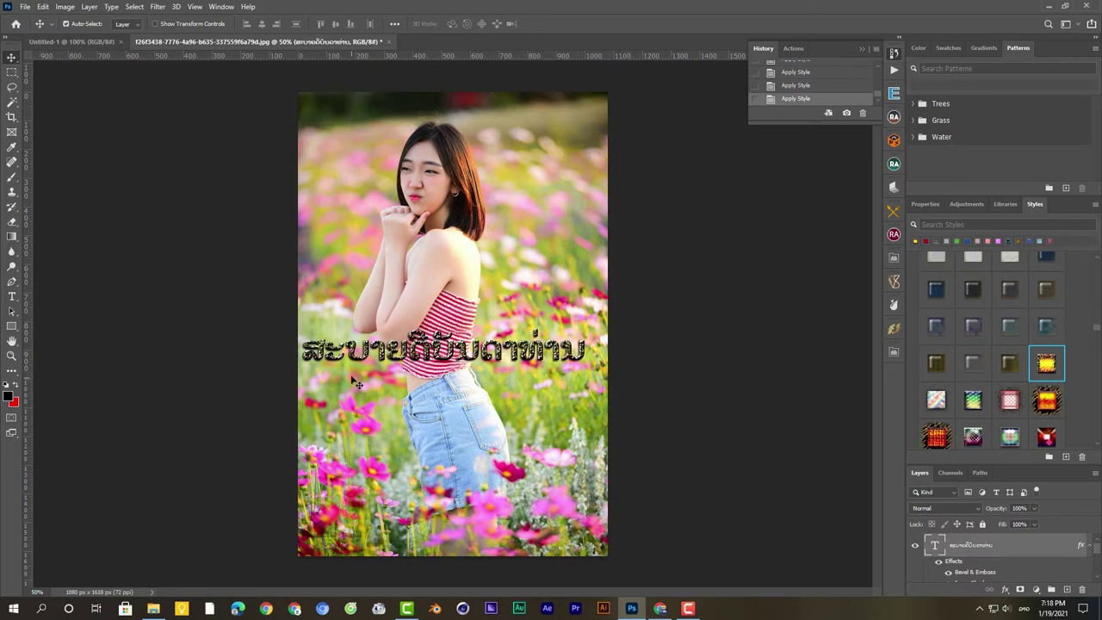
{"action": "mouse_move", "coordinate": [367, 357]}
{"action": "left_mouse_down"}
{"action": "mouse_move", "coordinate": [365, 191]}
{"action": "mouse_move", "coordinate": [365, 222]}
{"action": "left_mouse_up"}
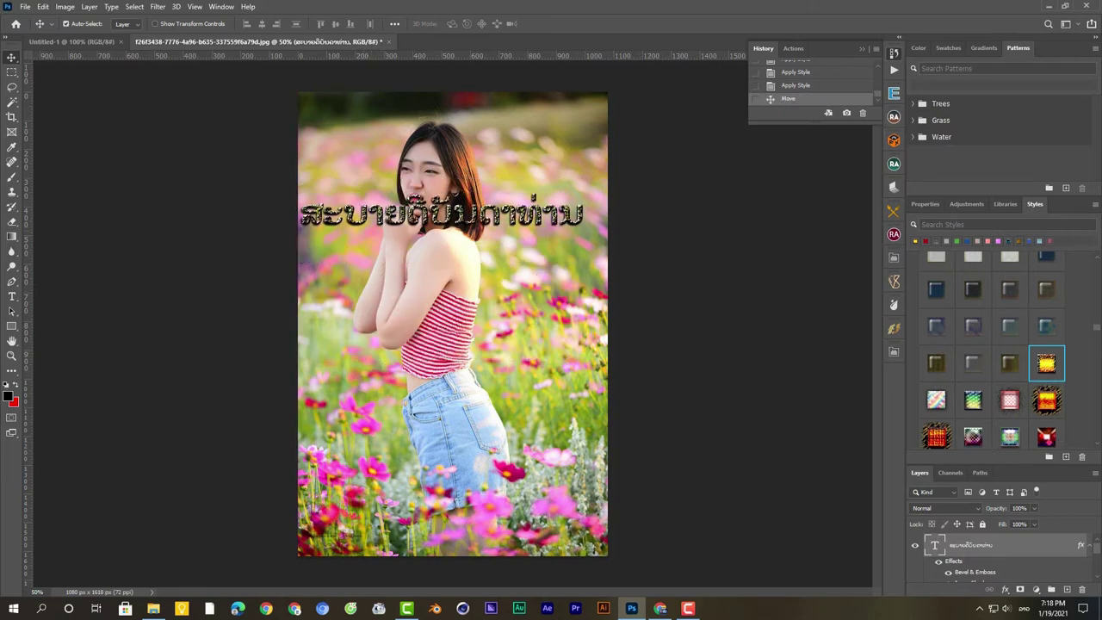
Restyle the text with the green-purple multicoloured gradient preset.
{"action": "scroll", "coordinate": [979, 422], "scroll_direction": "down", "scroll_amount": 1}
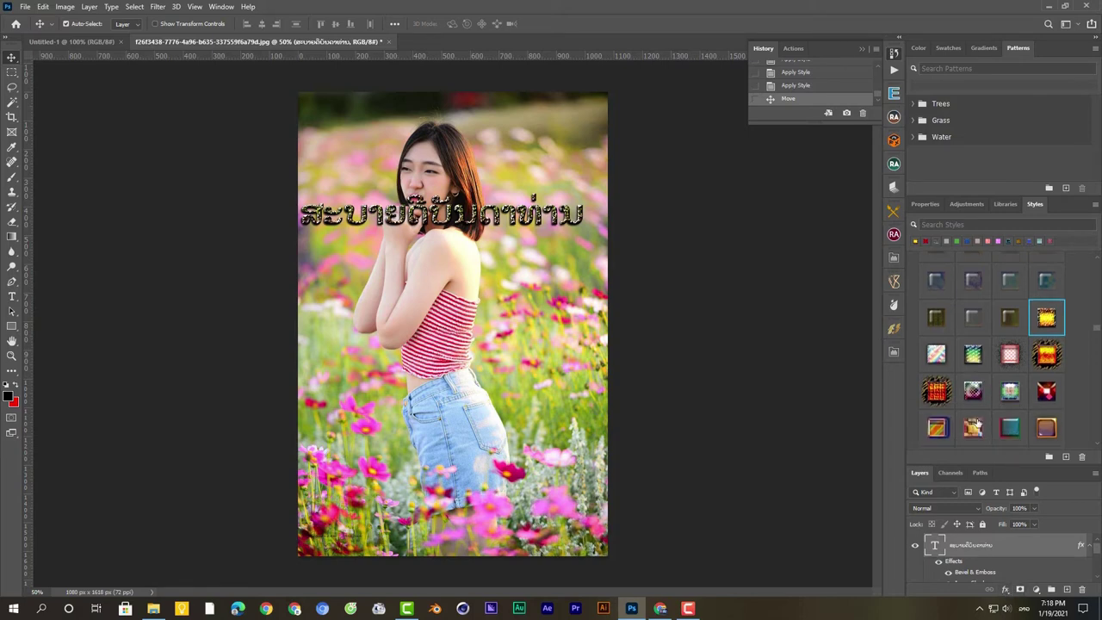
{"action": "scroll", "coordinate": [991, 405], "scroll_direction": "down", "scroll_amount": 2}
{"action": "scroll", "coordinate": [1017, 388], "scroll_direction": "down", "scroll_amount": 1}
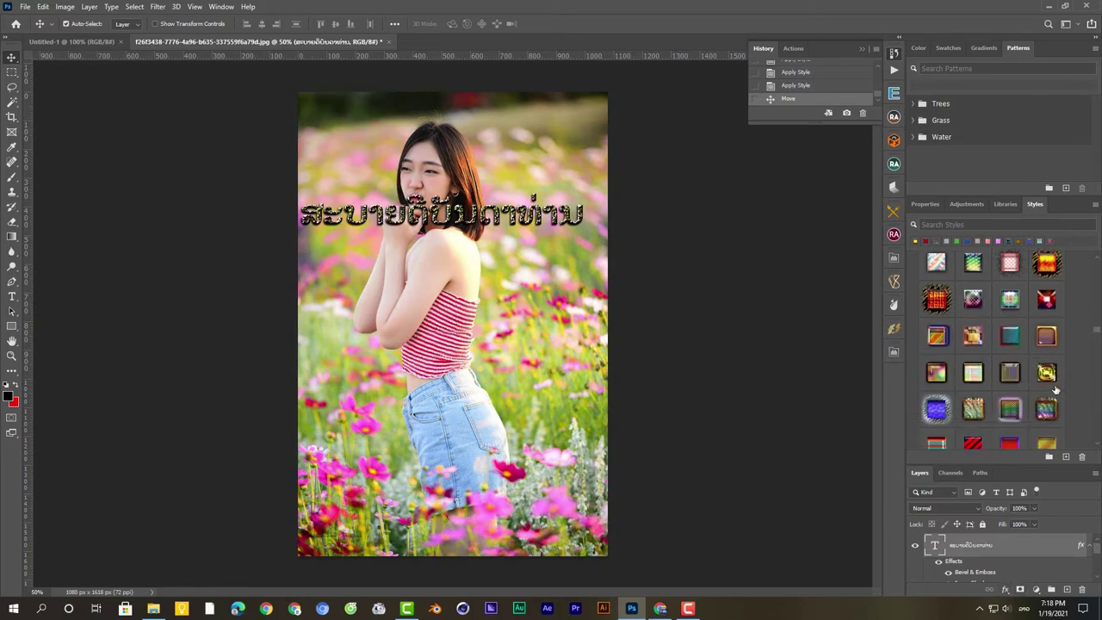
{"action": "left_click", "coordinate": [1009, 410]}
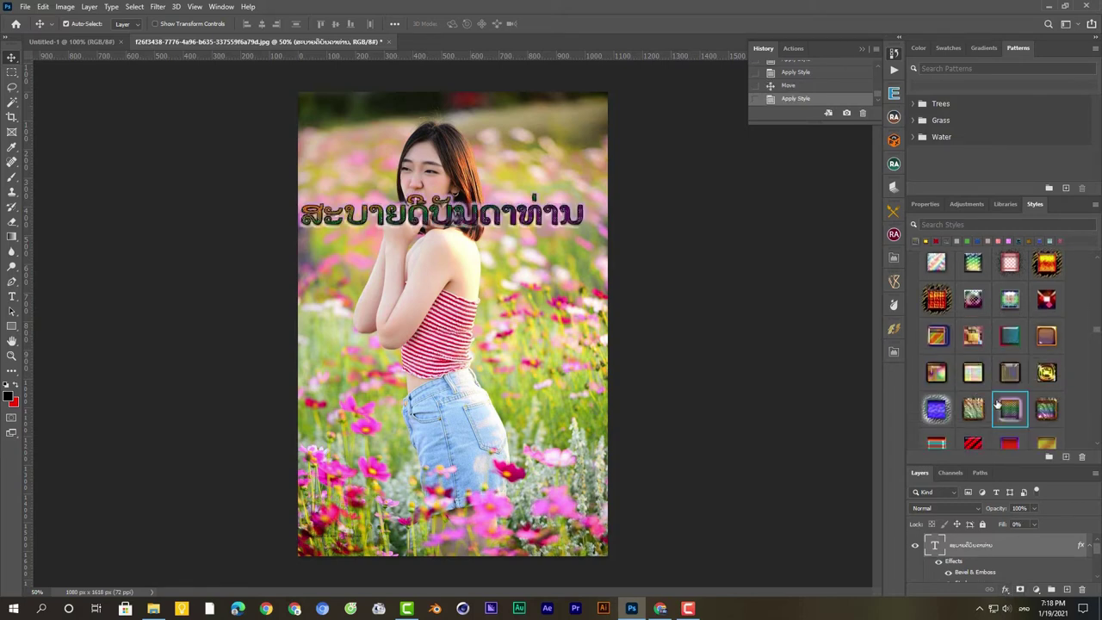
{"action": "scroll", "coordinate": [999, 401], "scroll_direction": "down", "scroll_amount": 1}
{"action": "scroll", "coordinate": [1033, 388], "scroll_direction": "down", "scroll_amount": 2}
{"action": "scroll", "coordinate": [1068, 379], "scroll_direction": "down", "scroll_amount": 2}
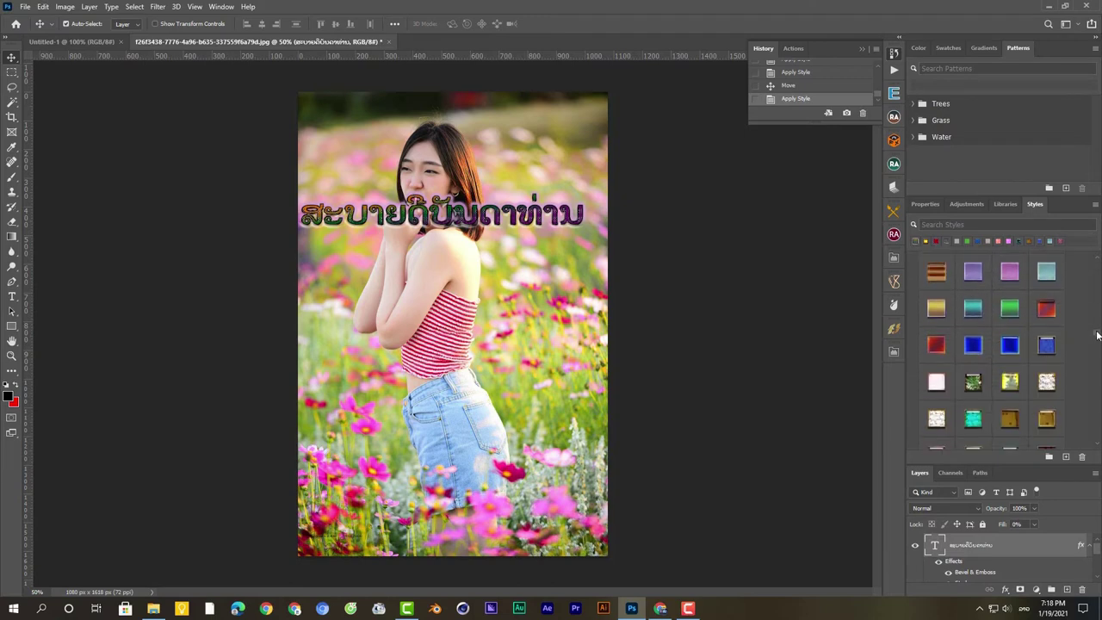
Try the purple textured style, then the bright green outlined glow, on the Lao text.
{"action": "left_click_drag", "start_coordinate": [1097, 336], "coordinate": [1098, 373]}
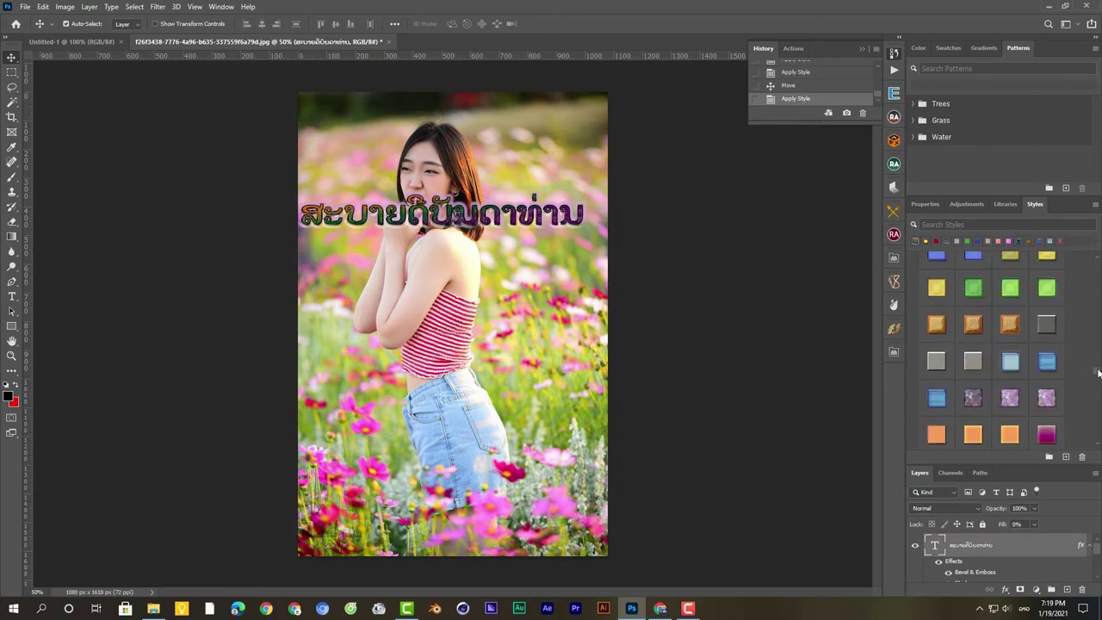
{"action": "left_click", "coordinate": [1004, 399]}
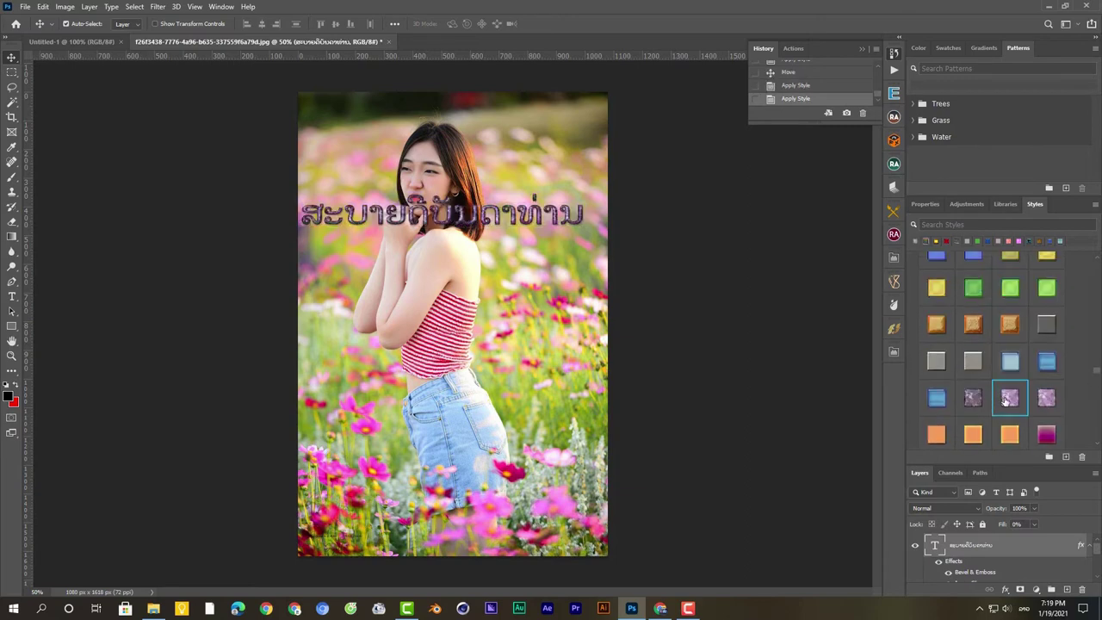
{"action": "scroll", "coordinate": [1006, 400], "scroll_direction": "down", "scroll_amount": 1}
{"action": "scroll", "coordinate": [1006, 400], "scroll_direction": "down", "scroll_amount": 1}
{"action": "scroll", "coordinate": [1006, 400], "scroll_direction": "down", "scroll_amount": 1}
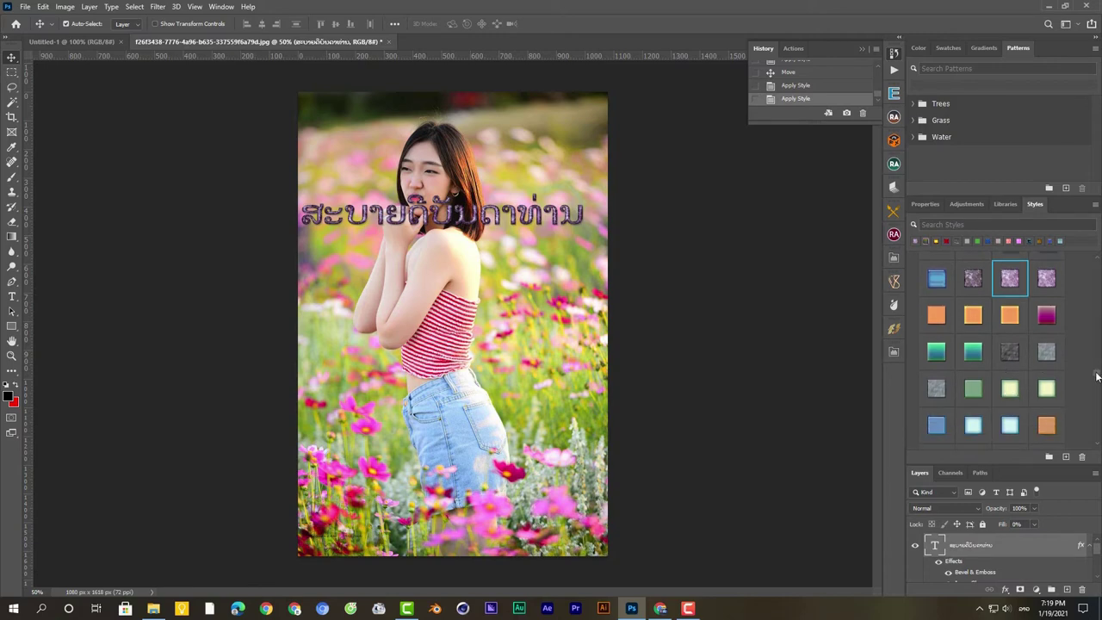
{"action": "left_click_drag", "start_coordinate": [1098, 376], "coordinate": [1099, 403]}
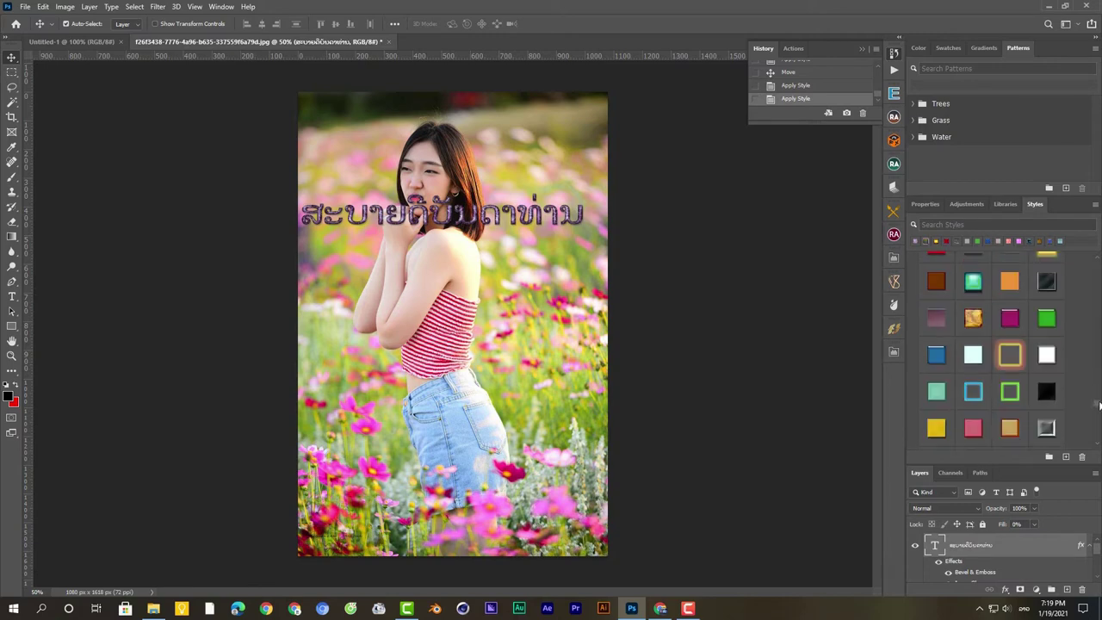
{"action": "scroll", "coordinate": [1020, 355], "scroll_direction": "up", "scroll_amount": 3}
{"action": "scroll", "coordinate": [1098, 403], "scroll_direction": "down", "scroll_amount": 3}
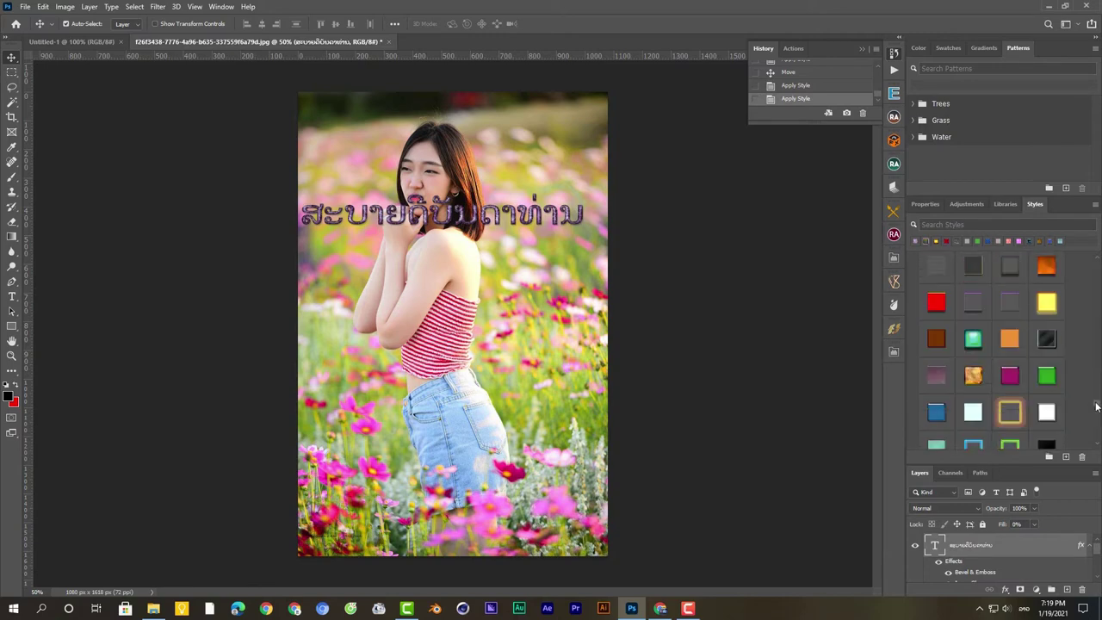
{"action": "left_click", "coordinate": [1007, 410]}
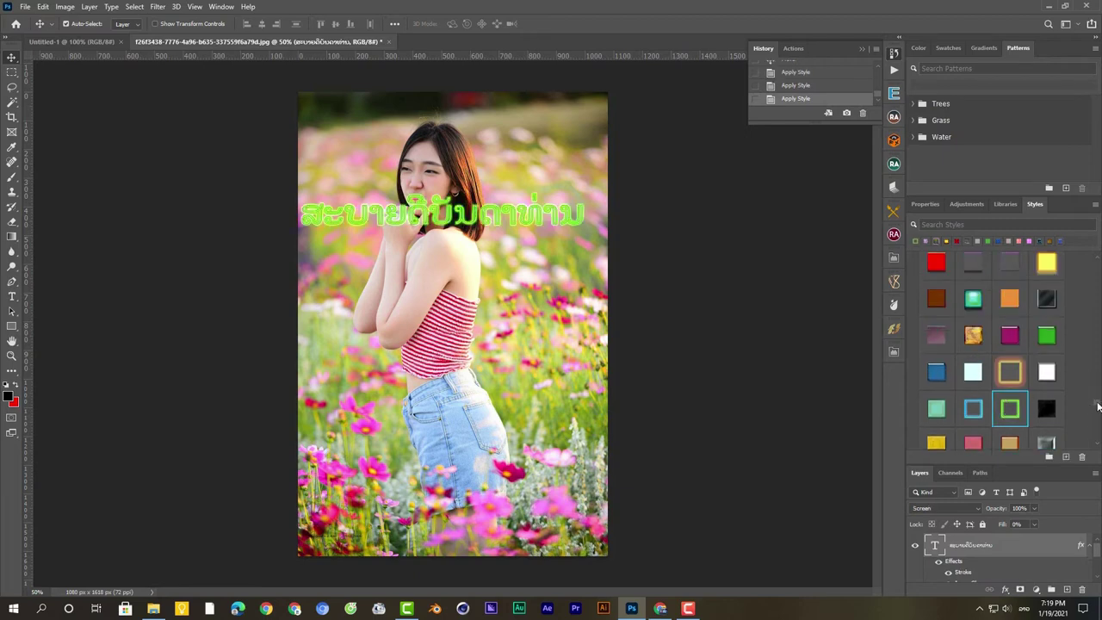
Switch the Lao text to a dark green bevelled preset style.
{"action": "scroll", "coordinate": [1098, 407], "scroll_direction": "down", "scroll_amount": 3}
{"action": "scroll", "coordinate": [1098, 414], "scroll_direction": "down", "scroll_amount": 3}
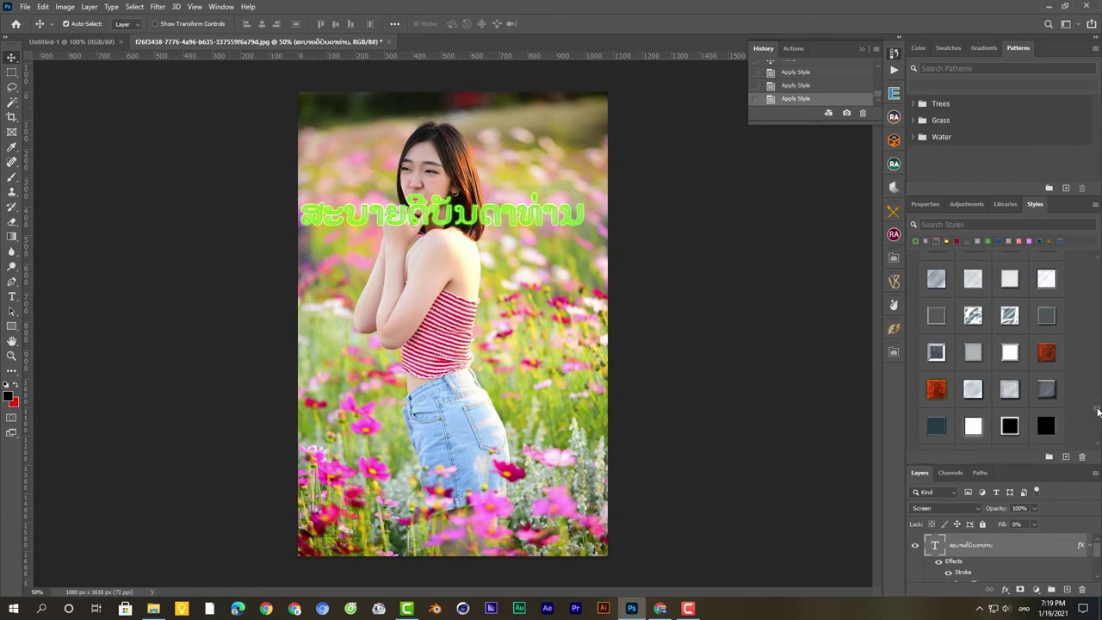
{"action": "scroll", "coordinate": [1061, 408], "scroll_direction": "down", "scroll_amount": 1}
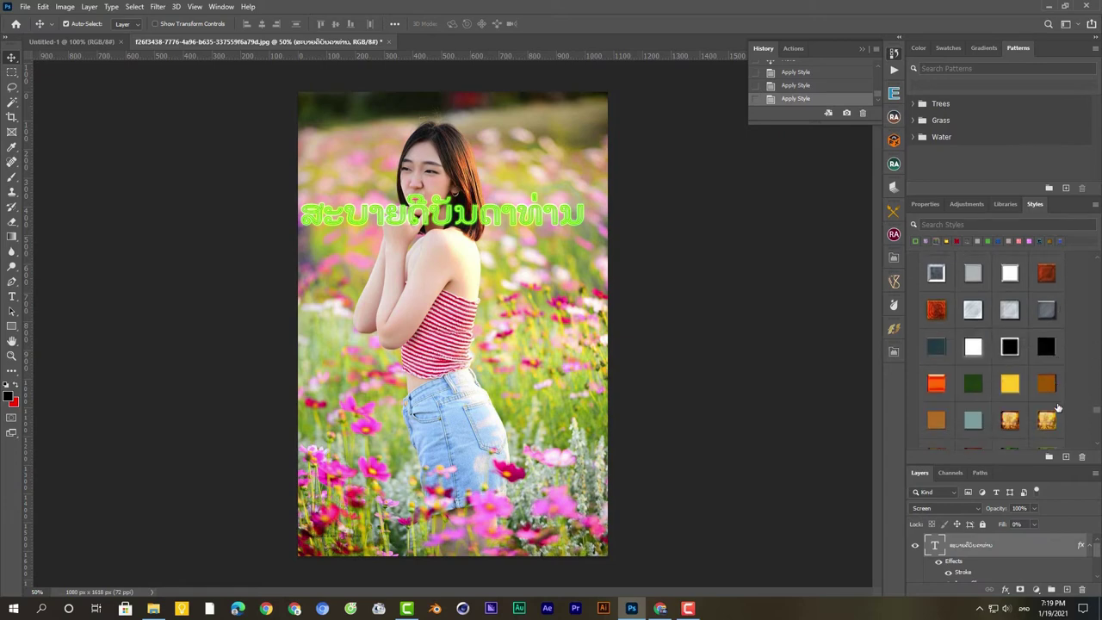
{"action": "scroll", "coordinate": [1058, 407], "scroll_direction": "down", "scroll_amount": 1}
{"action": "scroll", "coordinate": [1047, 403], "scroll_direction": "down", "scroll_amount": 2}
{"action": "scroll", "coordinate": [1029, 399], "scroll_direction": "down", "scroll_amount": 2}
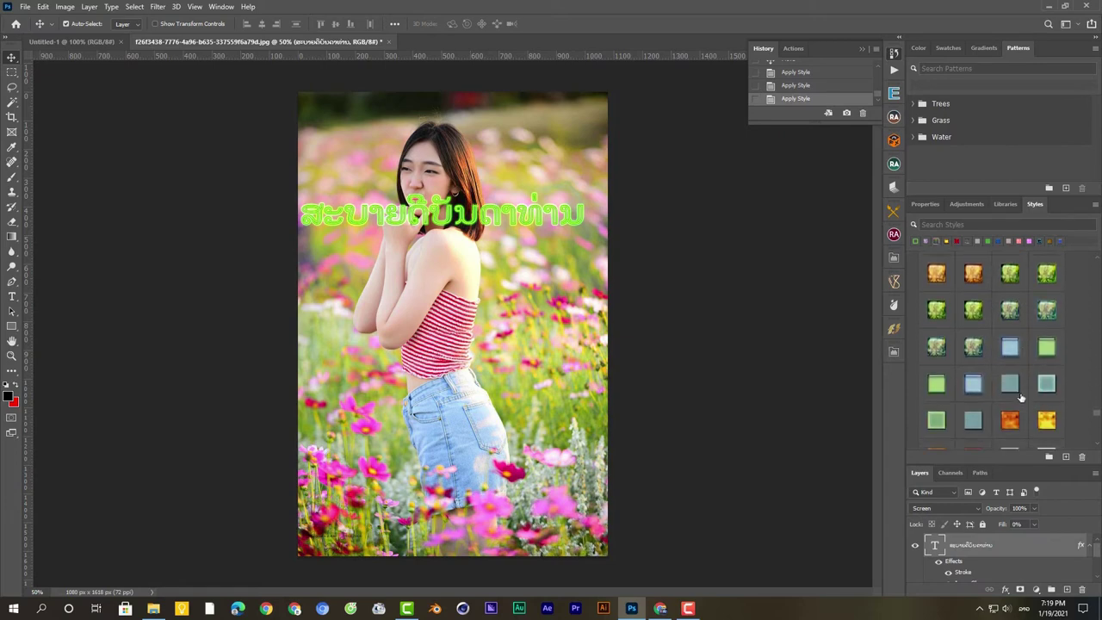
{"action": "scroll", "coordinate": [1021, 397], "scroll_direction": "down", "scroll_amount": 2}
{"action": "scroll", "coordinate": [1020, 401], "scroll_direction": "down", "scroll_amount": 2}
{"action": "scroll", "coordinate": [1020, 403], "scroll_direction": "down", "scroll_amount": 2}
{"action": "scroll", "coordinate": [1019, 407], "scroll_direction": "down", "scroll_amount": 2}
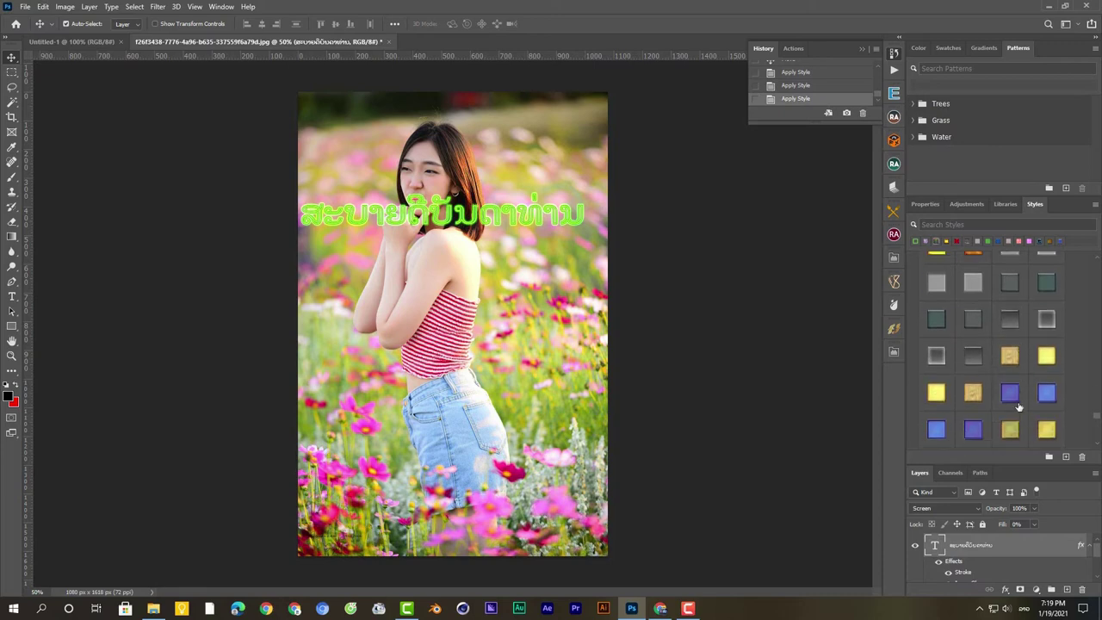
{"action": "scroll", "coordinate": [1019, 406], "scroll_direction": "down", "scroll_amount": 2}
{"action": "scroll", "coordinate": [1019, 406], "scroll_direction": "down", "scroll_amount": 2}
{"action": "scroll", "coordinate": [1019, 406], "scroll_direction": "down", "scroll_amount": 2}
{"action": "scroll", "coordinate": [1019, 407], "scroll_direction": "down", "scroll_amount": 2}
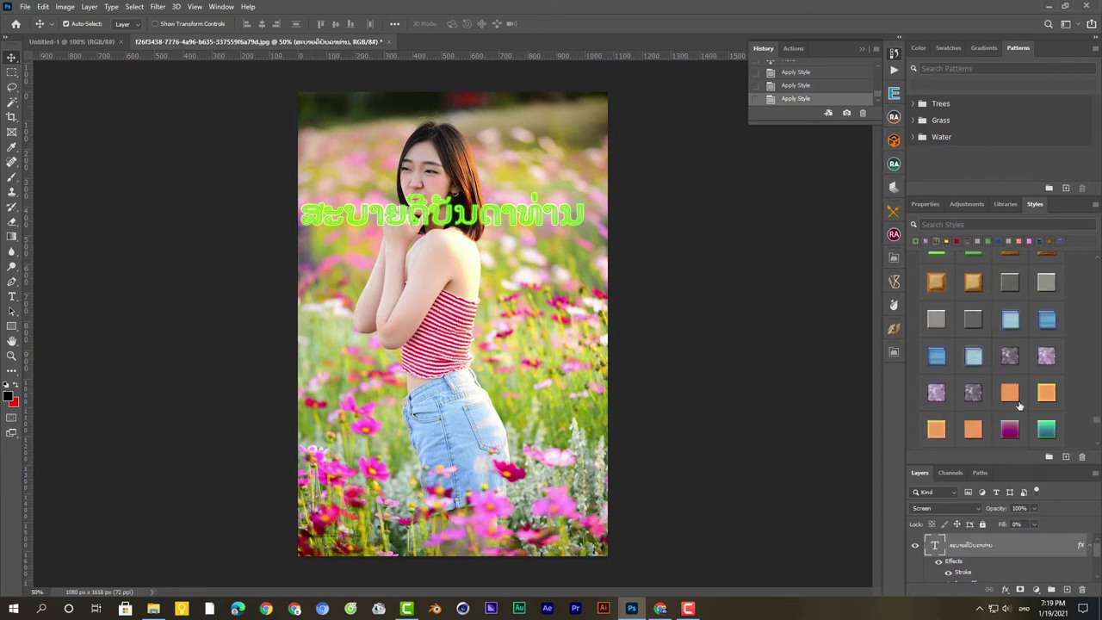
{"action": "scroll", "coordinate": [1021, 403], "scroll_direction": "down", "scroll_amount": 1}
{"action": "scroll", "coordinate": [1033, 397], "scroll_direction": "down", "scroll_amount": 2}
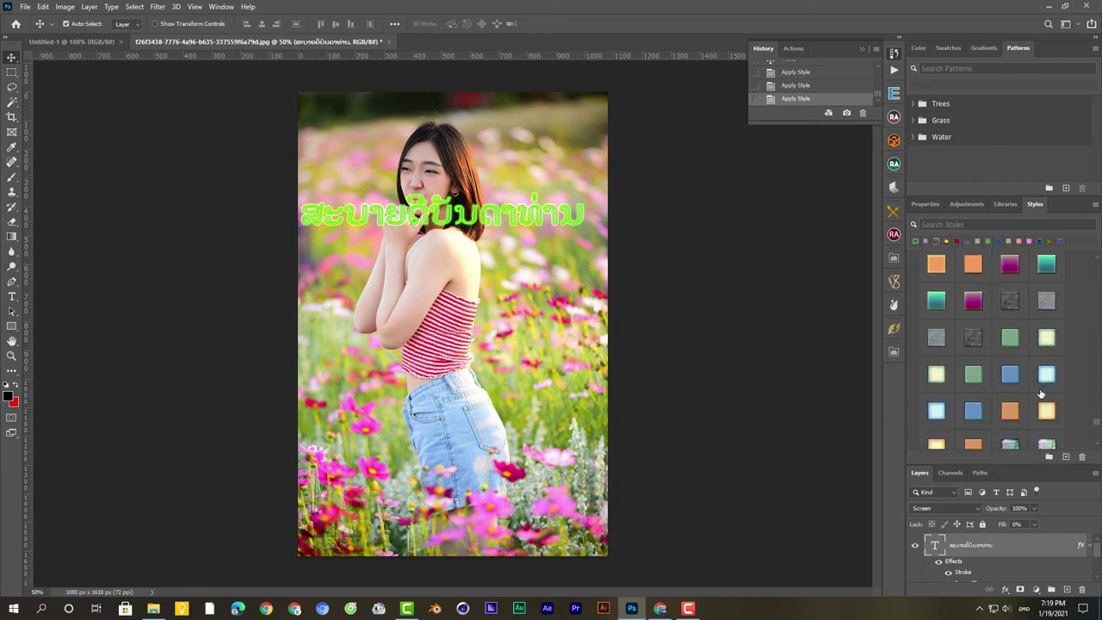
{"action": "left_click", "coordinate": [1048, 342]}
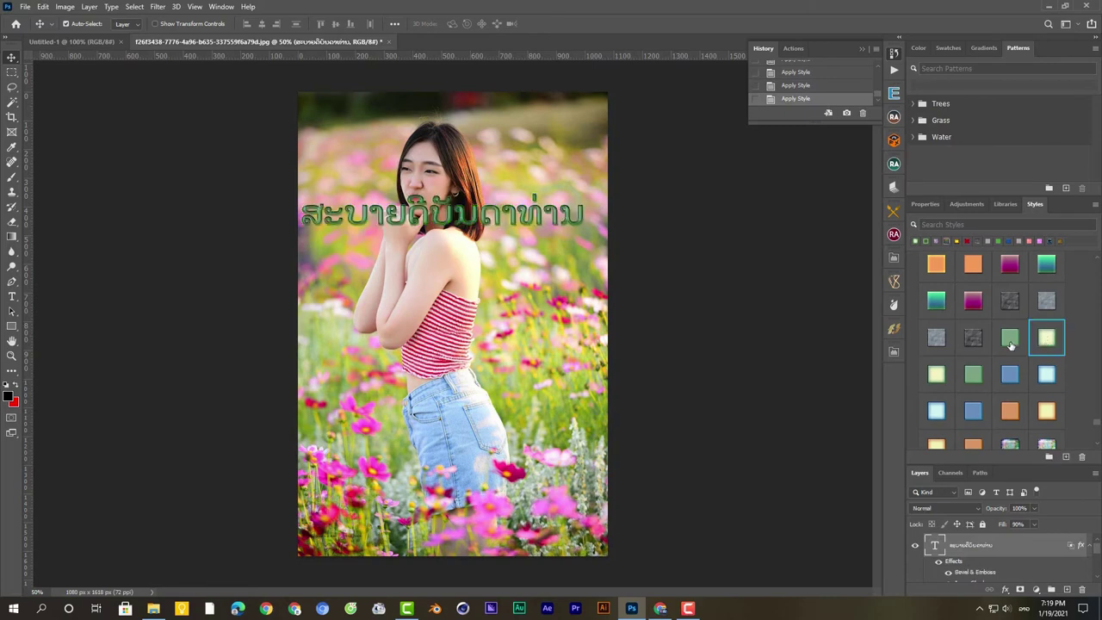
Finish with the glossy purple preset style on the Lao text.
{"action": "scroll", "coordinate": [1012, 345], "scroll_direction": "down", "scroll_amount": 2}
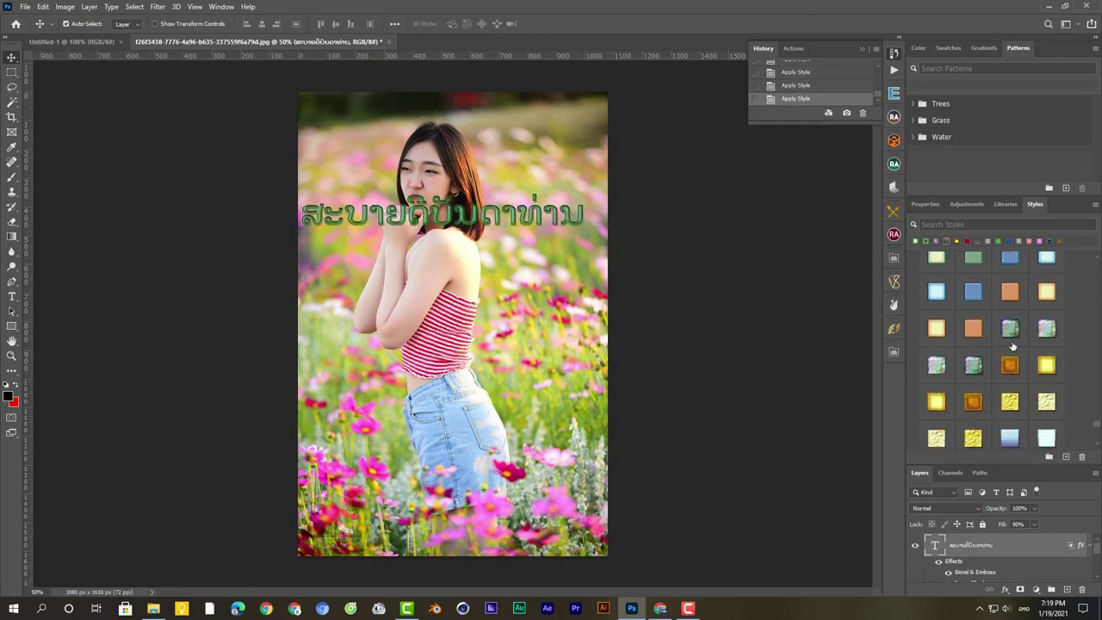
{"action": "scroll", "coordinate": [1012, 345], "scroll_direction": "down", "scroll_amount": 2}
{"action": "scroll", "coordinate": [1013, 347], "scroll_direction": "down", "scroll_amount": 3}
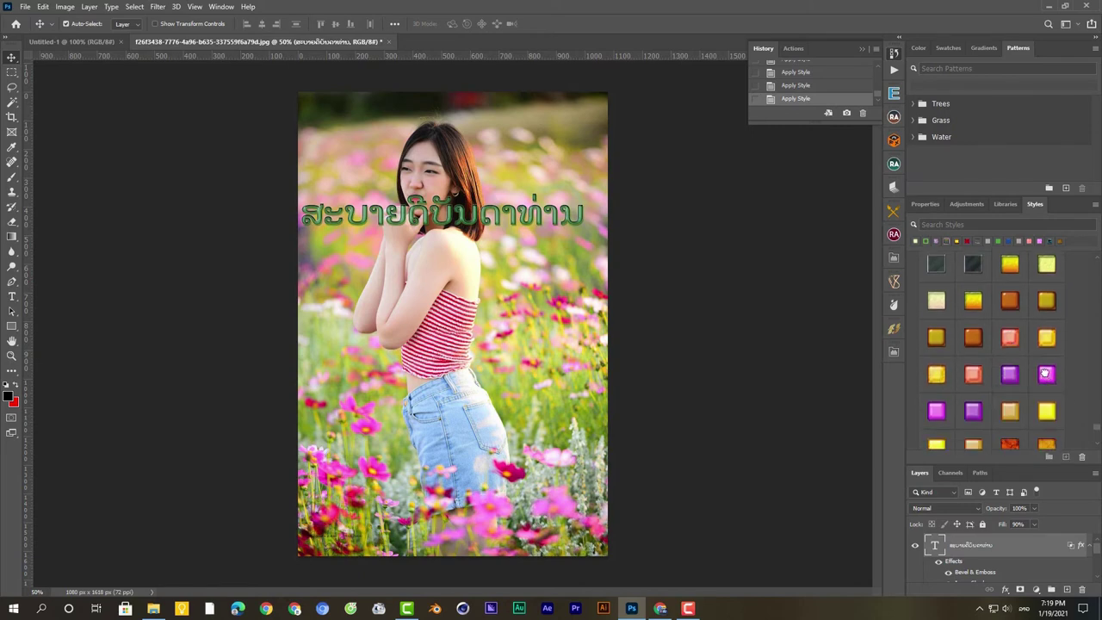
{"action": "left_click", "coordinate": [1046, 373]}
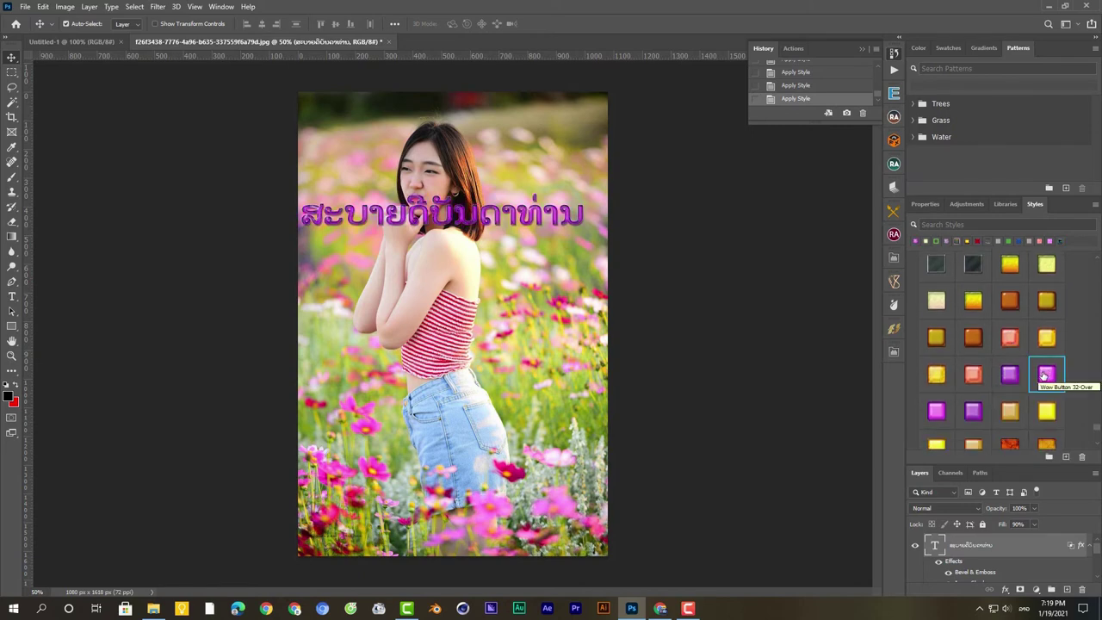
{"action": "scroll", "coordinate": [1041, 374], "scroll_direction": "down", "scroll_amount": 1}
{"action": "scroll", "coordinate": [1040, 374], "scroll_direction": "down", "scroll_amount": 1}
{"action": "scroll", "coordinate": [1040, 374], "scroll_direction": "down", "scroll_amount": 1}
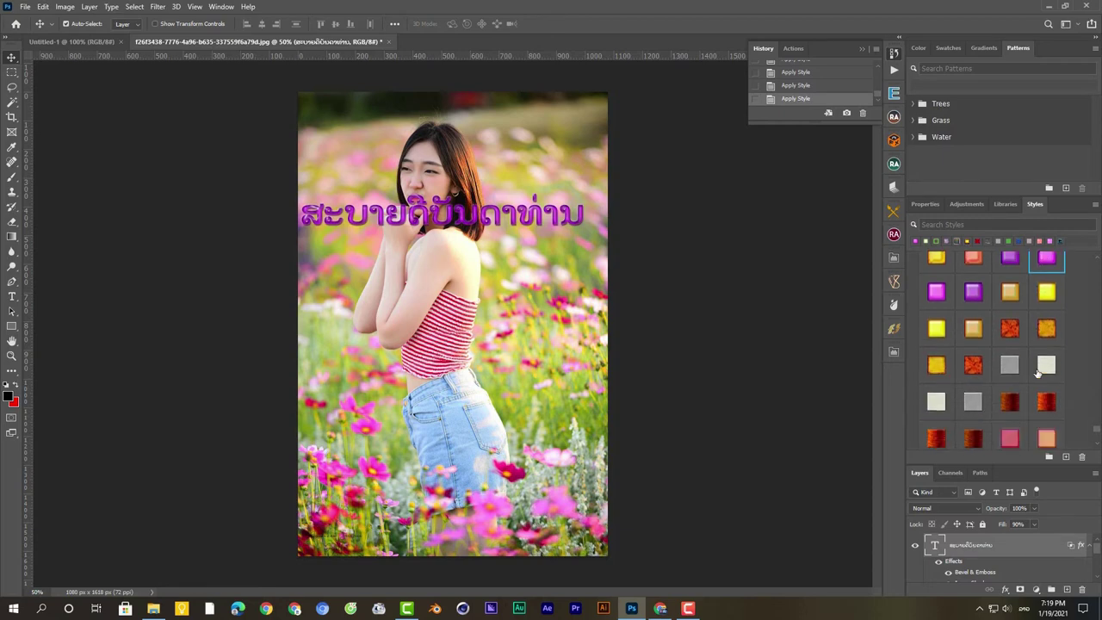
{"action": "scroll", "coordinate": [1038, 374], "scroll_direction": "down", "scroll_amount": 1}
{"action": "scroll", "coordinate": [1039, 373], "scroll_direction": "down", "scroll_amount": 1}
{"action": "scroll", "coordinate": [1038, 373], "scroll_direction": "down", "scroll_amount": 1}
{"action": "scroll", "coordinate": [1039, 374], "scroll_direction": "down", "scroll_amount": 1}
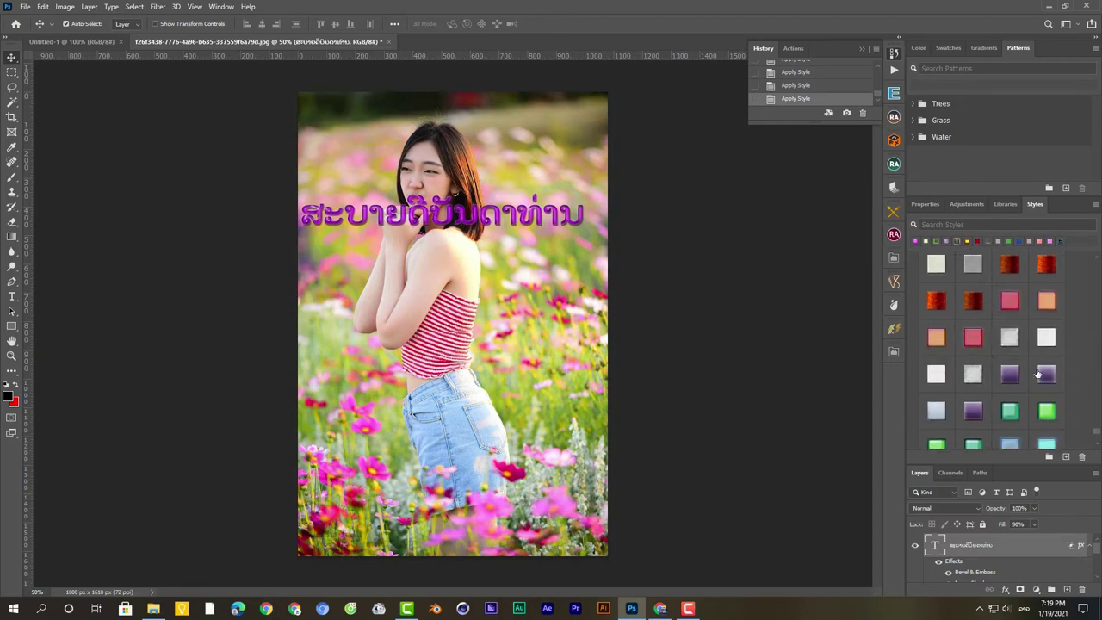
{"action": "scroll", "coordinate": [1039, 374], "scroll_direction": "down", "scroll_amount": 1}
{"action": "scroll", "coordinate": [1038, 373], "scroll_direction": "down", "scroll_amount": 1}
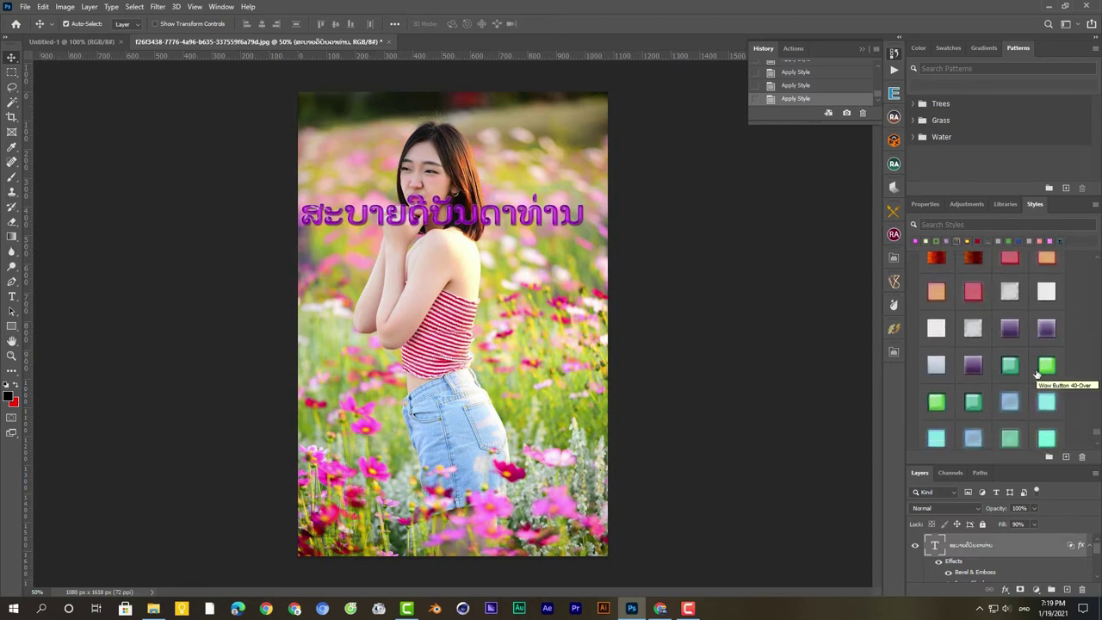
{"action": "scroll", "coordinate": [1038, 374], "scroll_direction": "down", "scroll_amount": 2}
{"action": "scroll", "coordinate": [1039, 374], "scroll_direction": "down", "scroll_amount": 1}
{"action": "scroll", "coordinate": [1038, 374], "scroll_direction": "down", "scroll_amount": 1}
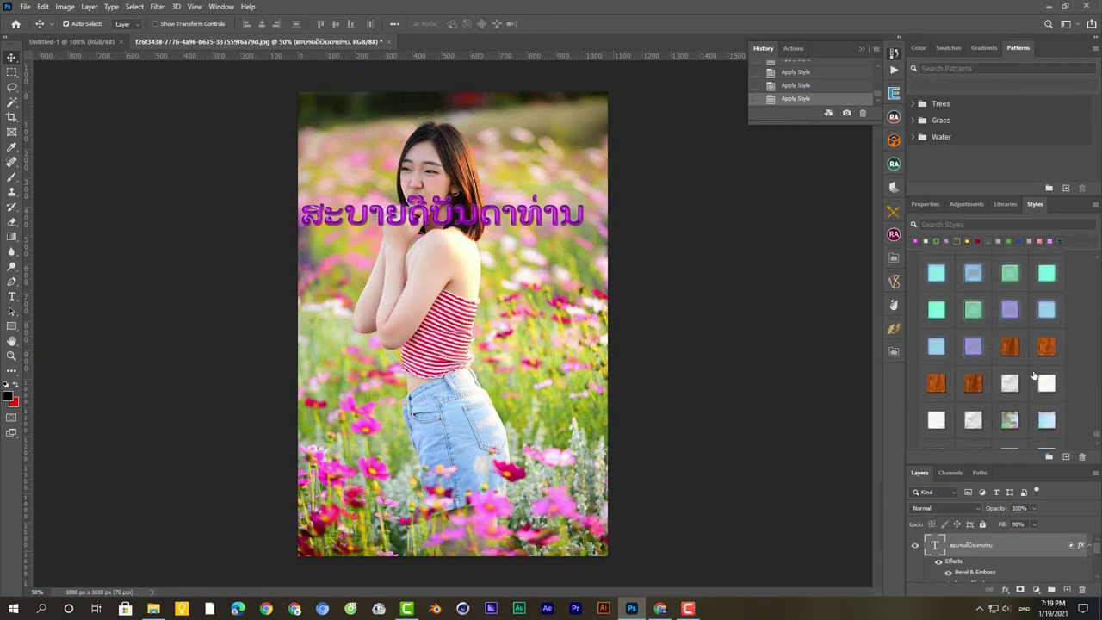
{"action": "scroll", "coordinate": [1039, 373], "scroll_direction": "down", "scroll_amount": 1}
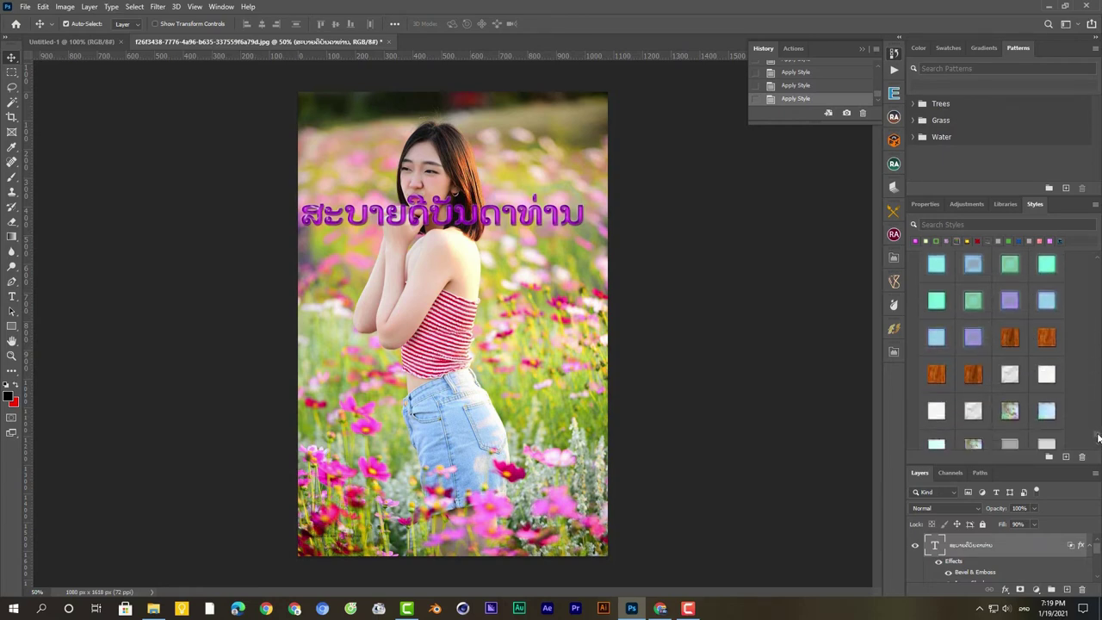
{"action": "left_click_drag", "start_coordinate": [1098, 438], "coordinate": [1096, 258]}
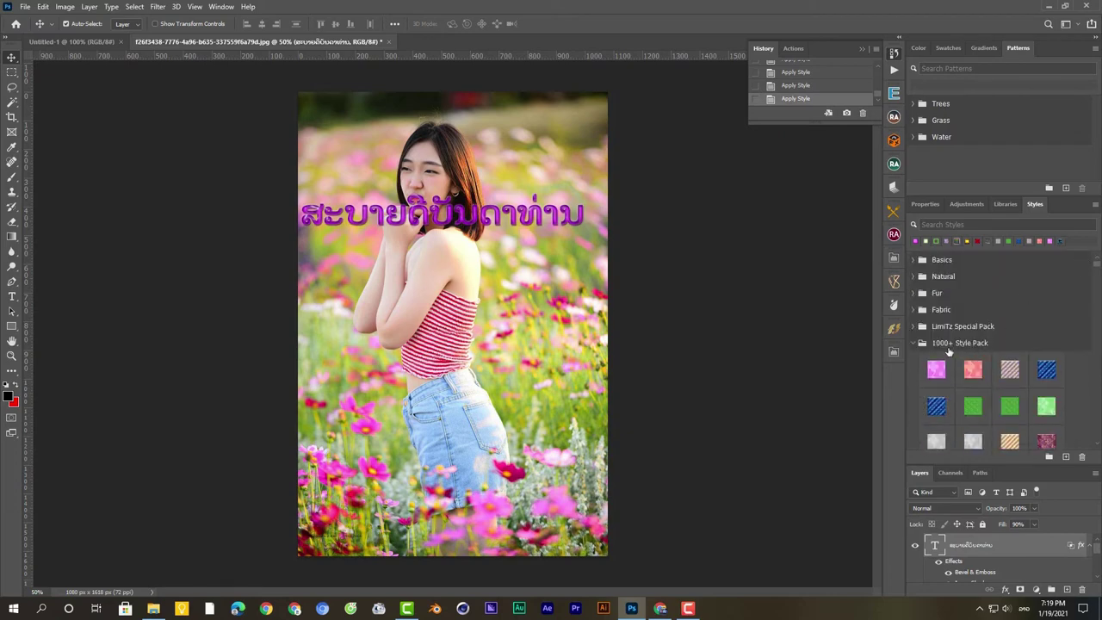
Collapse the 1000+ Style Pack, open LimiTz Special Pack, and apply a gold style.
{"action": "left_click", "coordinate": [917, 343]}
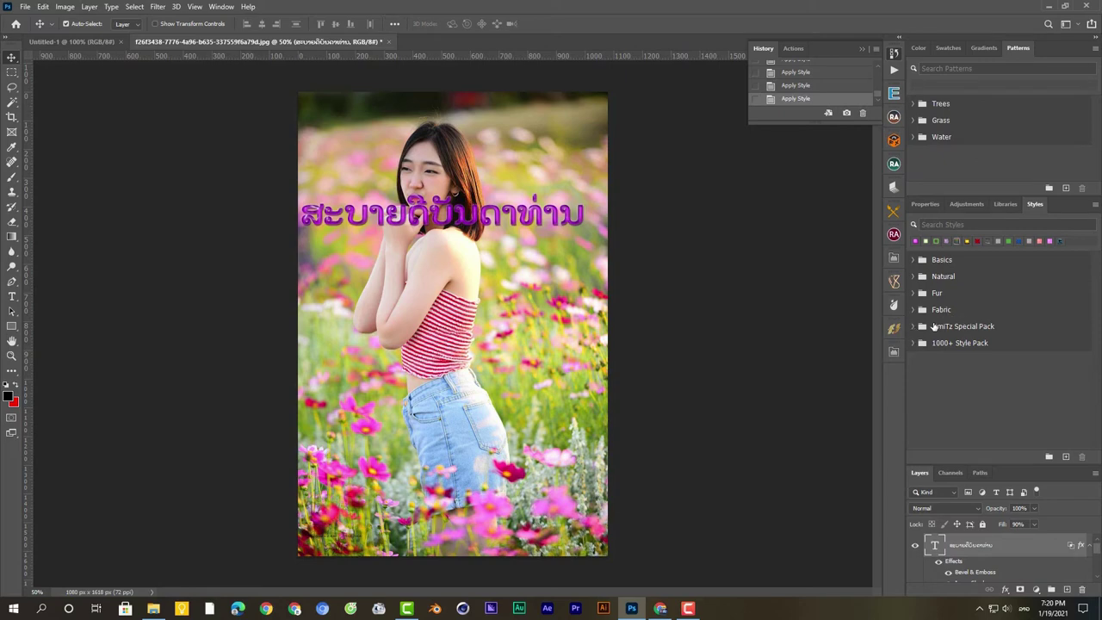
{"action": "left_click", "coordinate": [913, 326]}
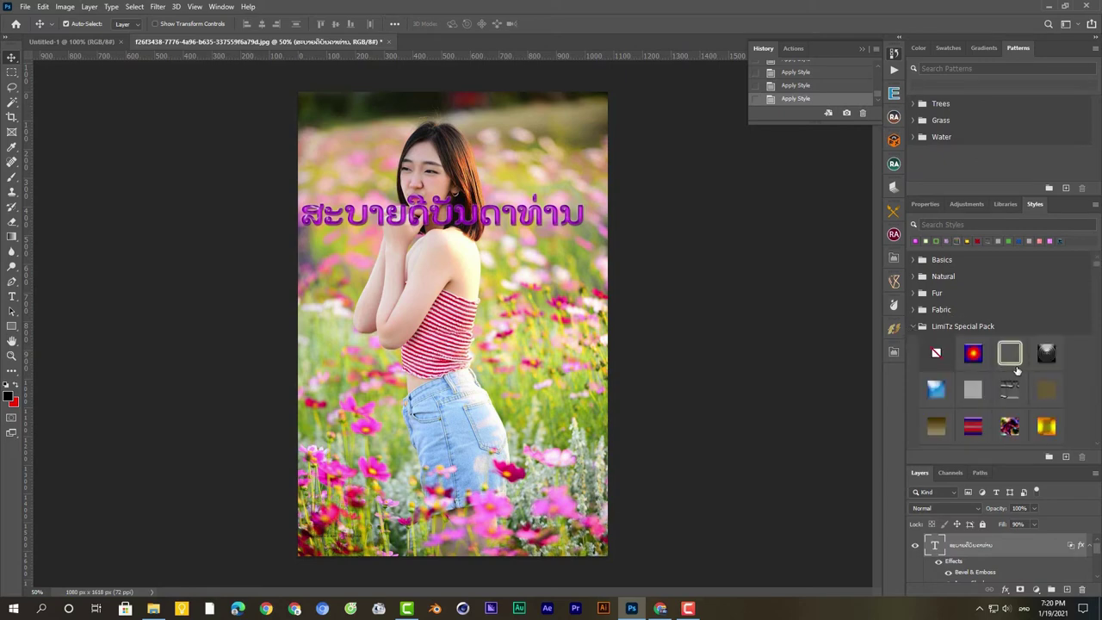
{"action": "scroll", "coordinate": [1038, 388], "scroll_direction": "down", "scroll_amount": 3}
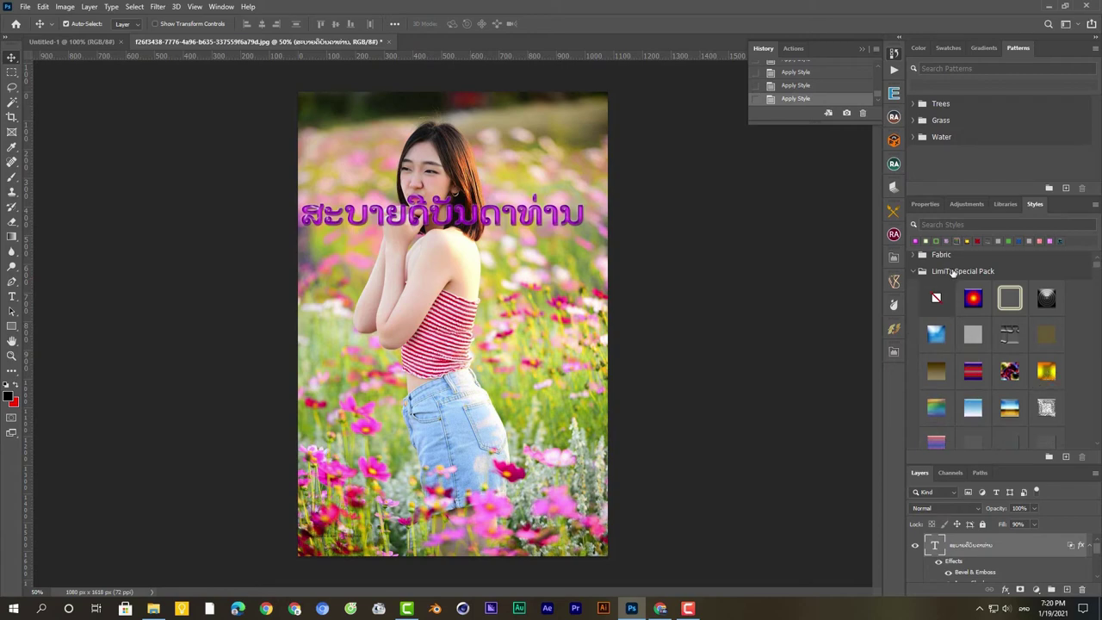
{"action": "left_click", "coordinate": [1047, 371]}
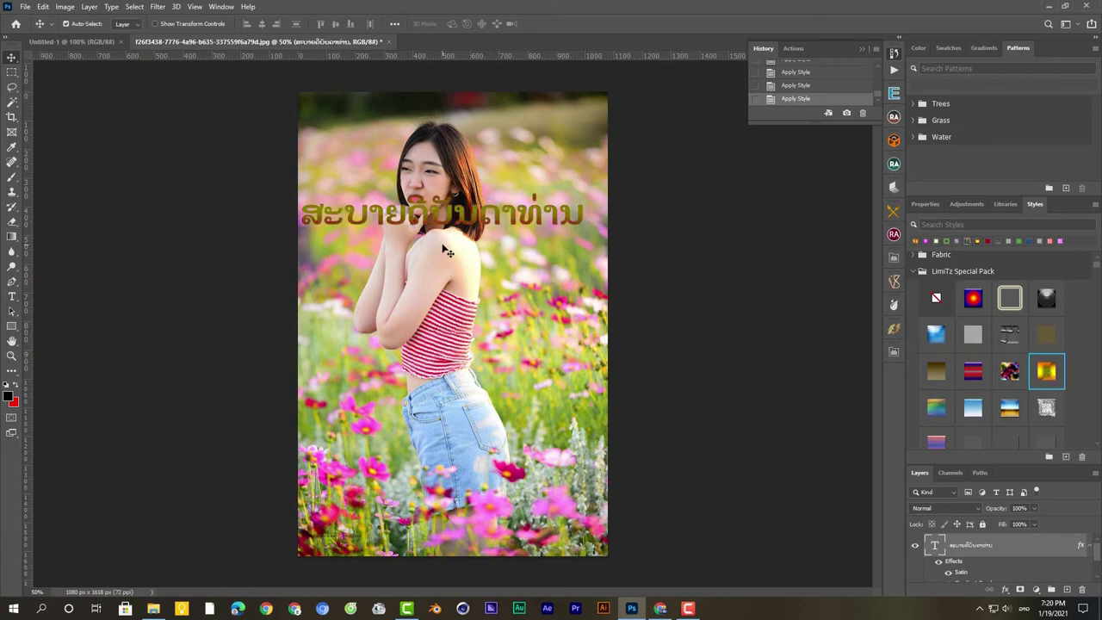
Open the layer effects list and close it without choosing an effect.
{"action": "scroll", "coordinate": [999, 422], "scroll_direction": "down", "scroll_amount": 5}
{"action": "scroll", "coordinate": [999, 409], "scroll_direction": "down", "scroll_amount": 5}
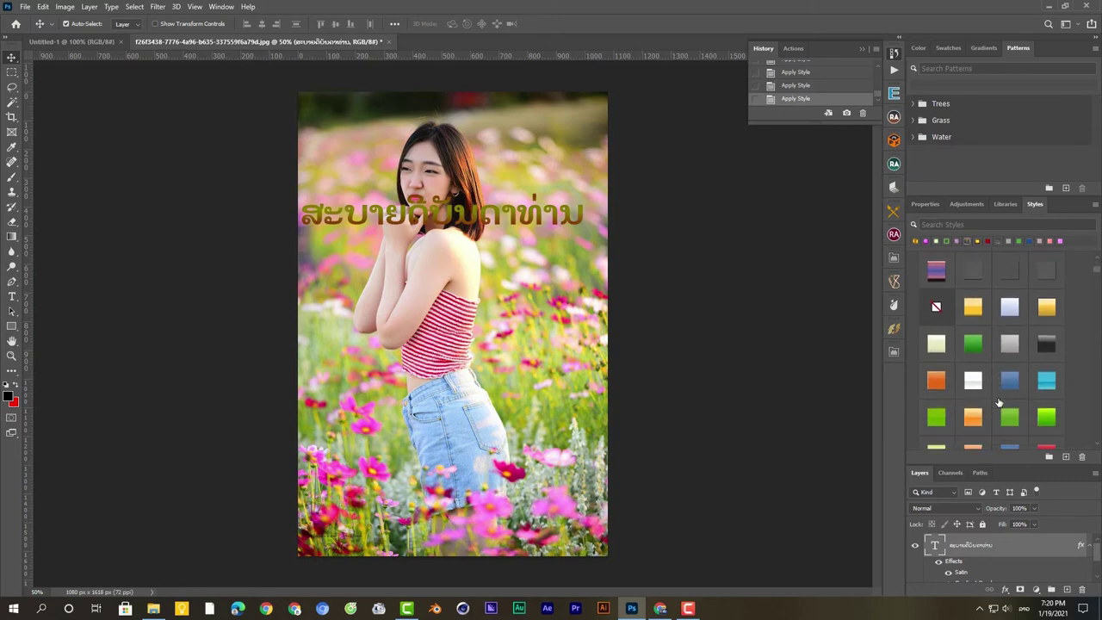
{"action": "scroll", "coordinate": [999, 403], "scroll_direction": "down", "scroll_amount": 5}
{"action": "scroll", "coordinate": [999, 403], "scroll_direction": "down", "scroll_amount": 2}
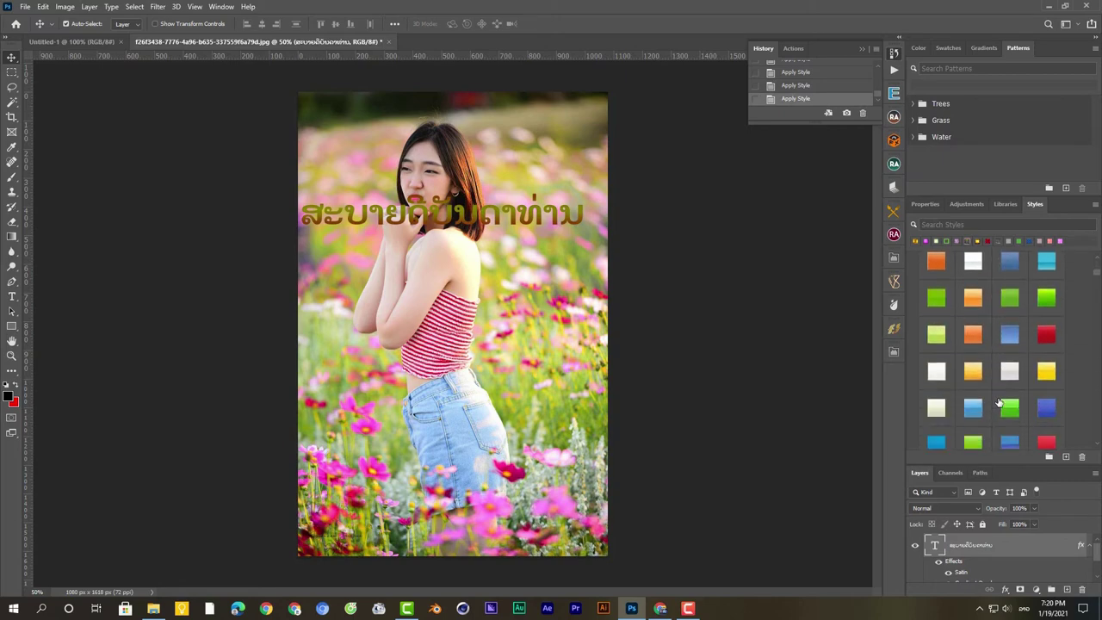
{"action": "left_click", "coordinate": [1005, 590]}
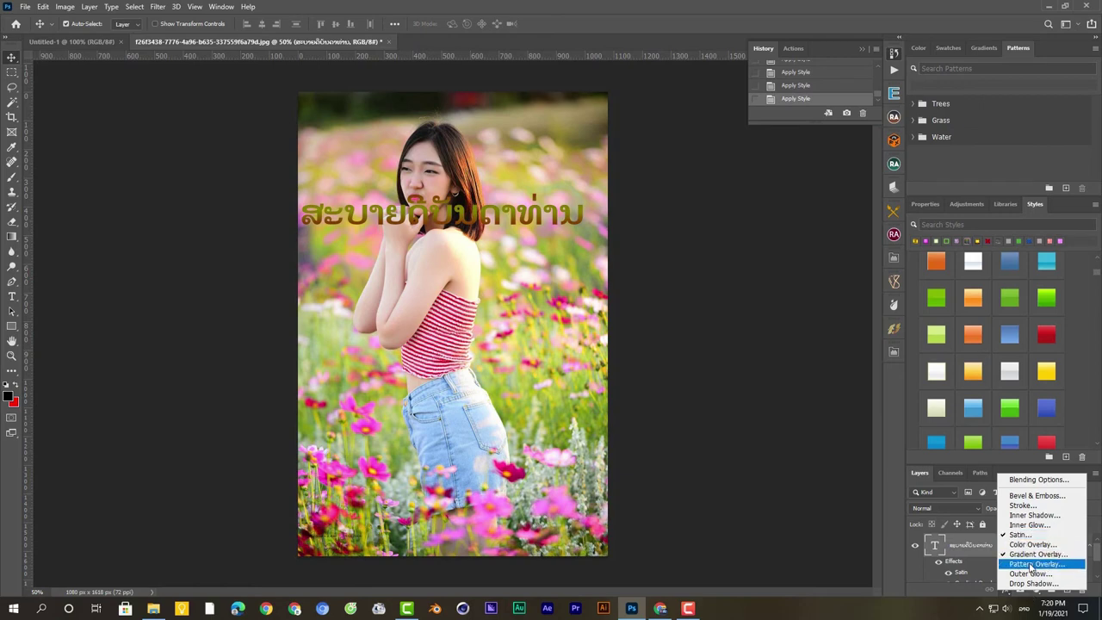
{"action": "left_click", "coordinate": [1005, 590]}
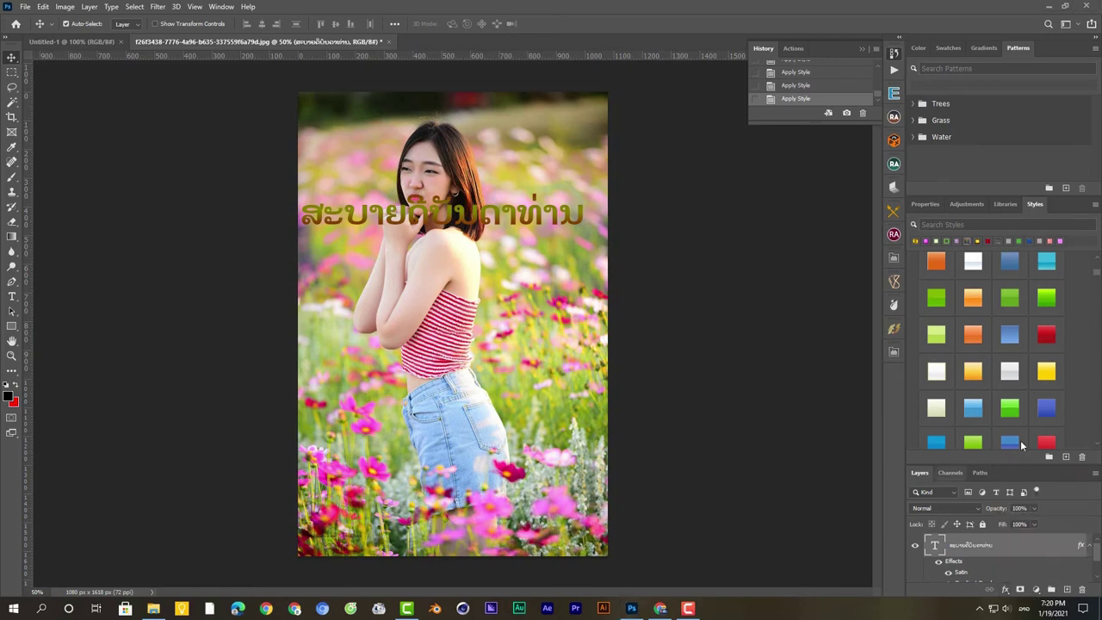
Apply the pink gradient style to the Lao text.
{"action": "scroll", "coordinate": [966, 363], "scroll_direction": "down", "scroll_amount": 1}
{"action": "scroll", "coordinate": [966, 363], "scroll_direction": "down", "scroll_amount": 2}
{"action": "scroll", "coordinate": [966, 363], "scroll_direction": "down", "scroll_amount": 2}
{"action": "scroll", "coordinate": [966, 363], "scroll_direction": "down", "scroll_amount": 2}
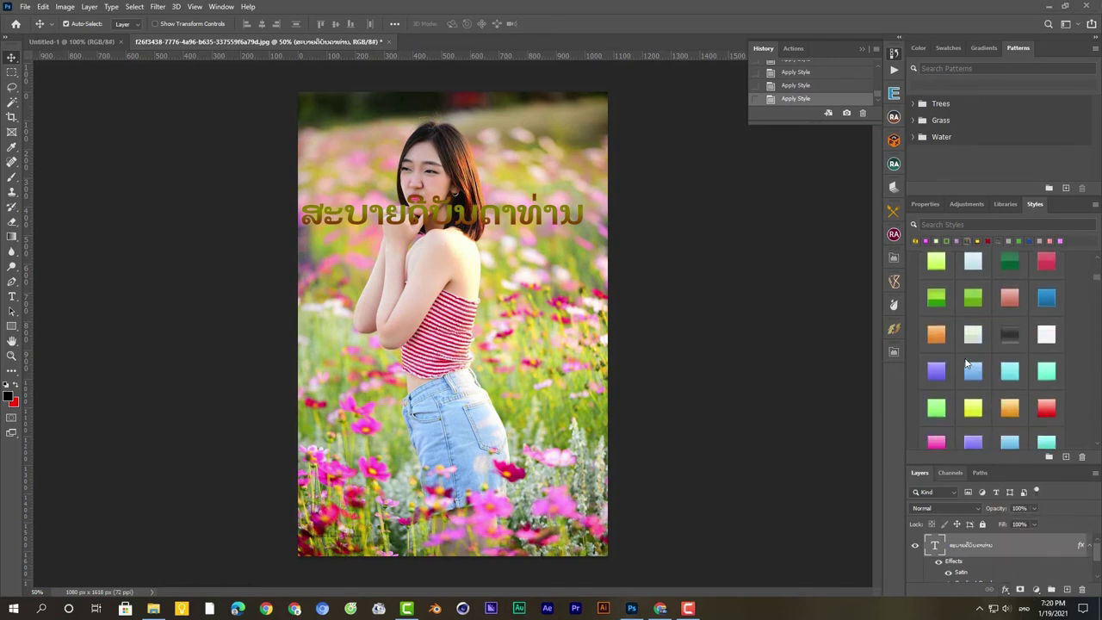
{"action": "scroll", "coordinate": [967, 363], "scroll_direction": "down", "scroll_amount": 2}
{"action": "scroll", "coordinate": [967, 363], "scroll_direction": "down", "scroll_amount": 1}
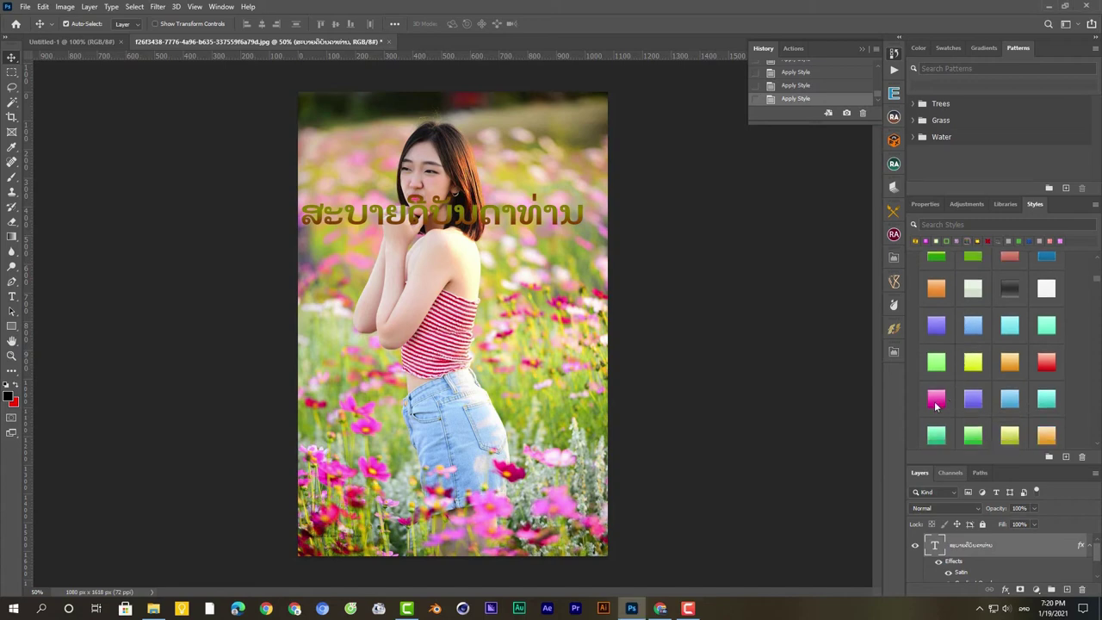
{"action": "left_click", "coordinate": [937, 400]}
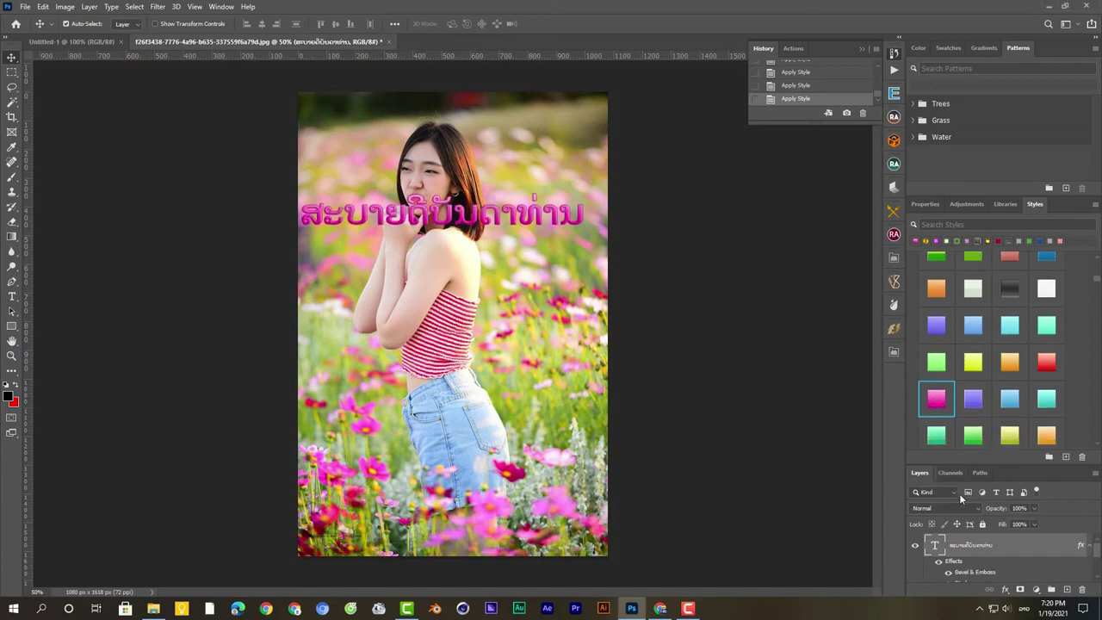
{"action": "scroll", "coordinate": [990, 361], "scroll_direction": "down", "scroll_amount": 2}
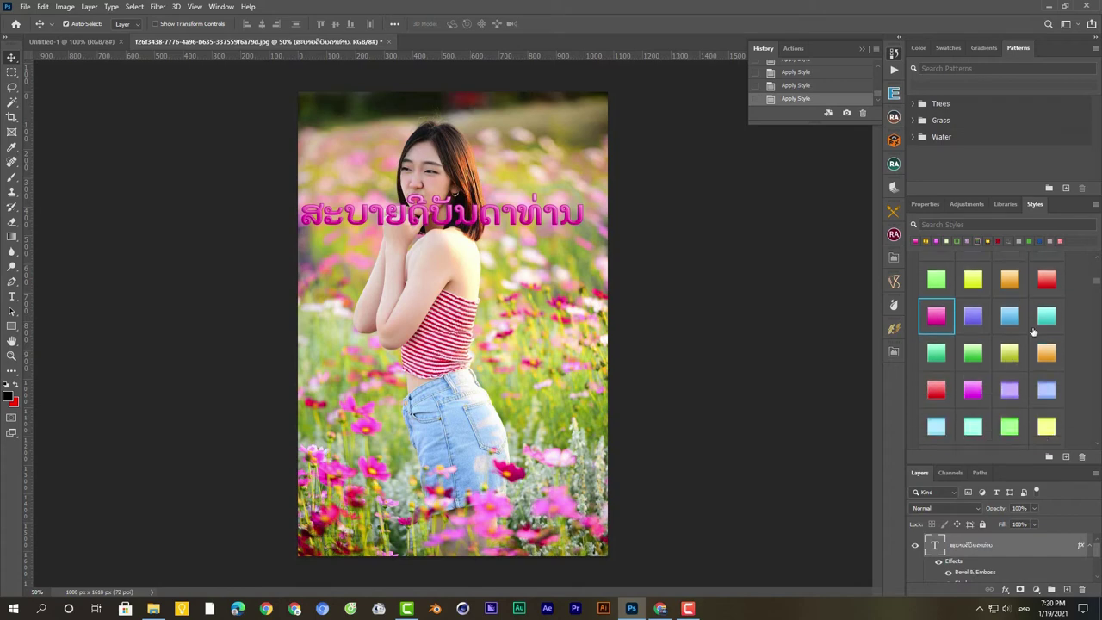
{"action": "scroll", "coordinate": [990, 362], "scroll_direction": "down", "scroll_amount": 1}
{"action": "scroll", "coordinate": [990, 362], "scroll_direction": "down", "scroll_amount": 1}
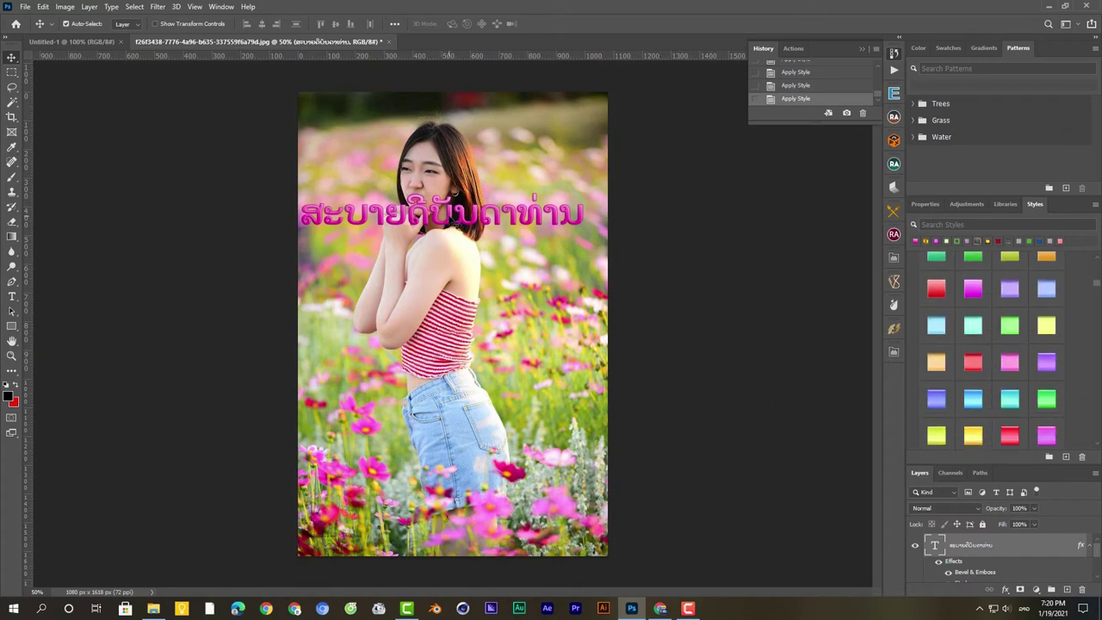
Move the Lao text lower onto her chest and commit the text edit.
{"action": "mouse_move", "coordinate": [452, 221]}
{"action": "left_mouse_down"}
{"action": "mouse_move", "coordinate": [474, 258]}
{"action": "mouse_move", "coordinate": [467, 241]}
{"action": "left_mouse_up"}
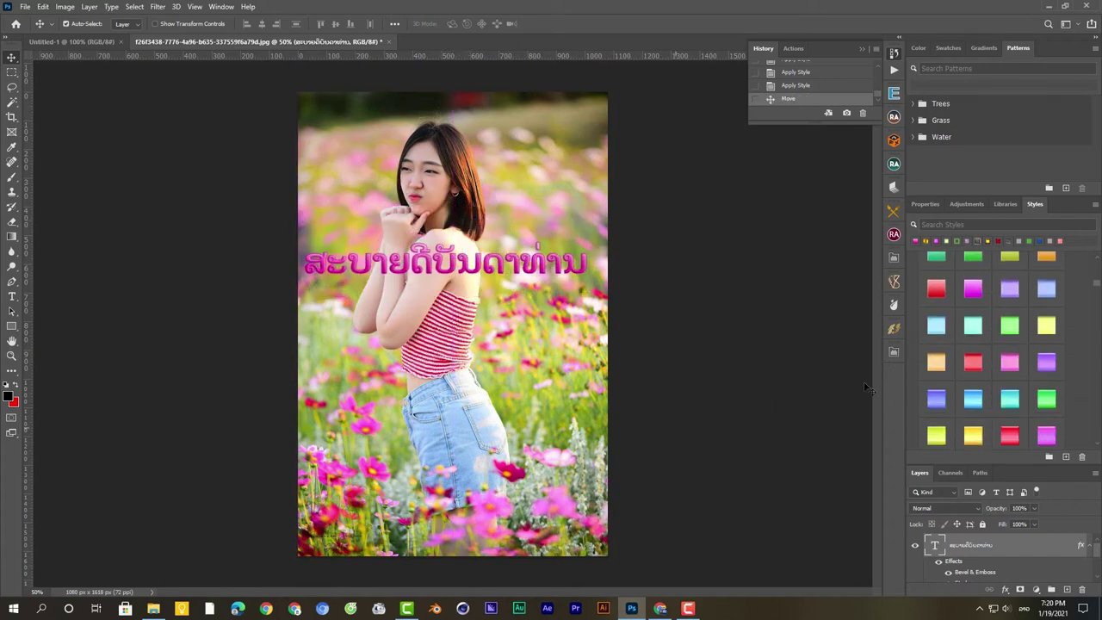
{"action": "double_click", "coordinate": [937, 548]}
{"action": "key", "text": "ctrl+Return"}
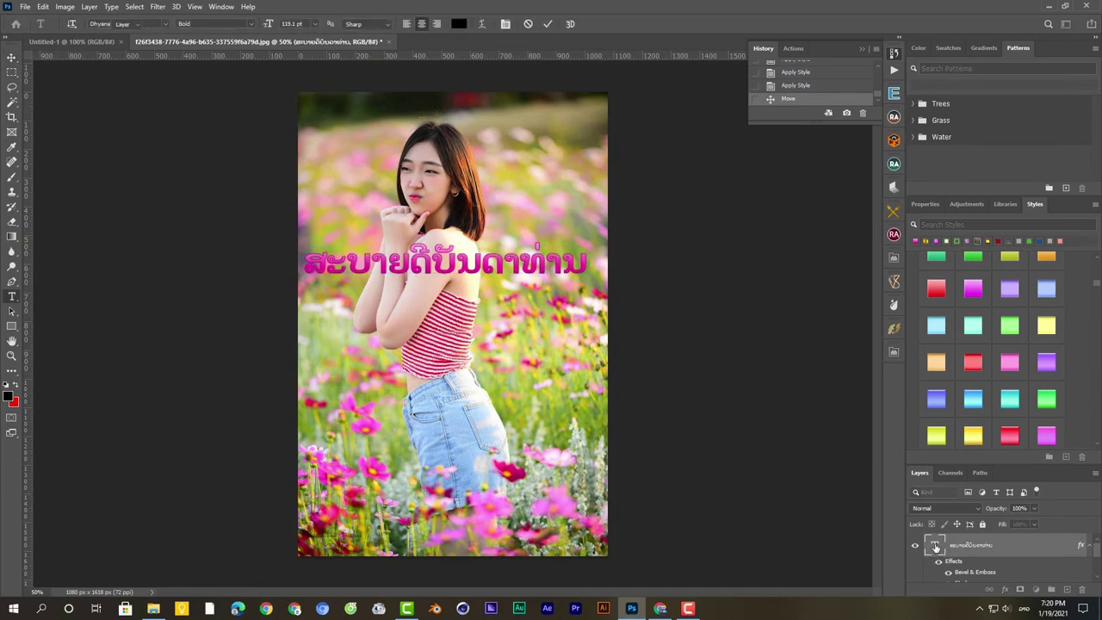
Try a dark blue style, then the magenta style, on the text.
{"action": "scroll", "coordinate": [1025, 347], "scroll_direction": "down", "scroll_amount": 2}
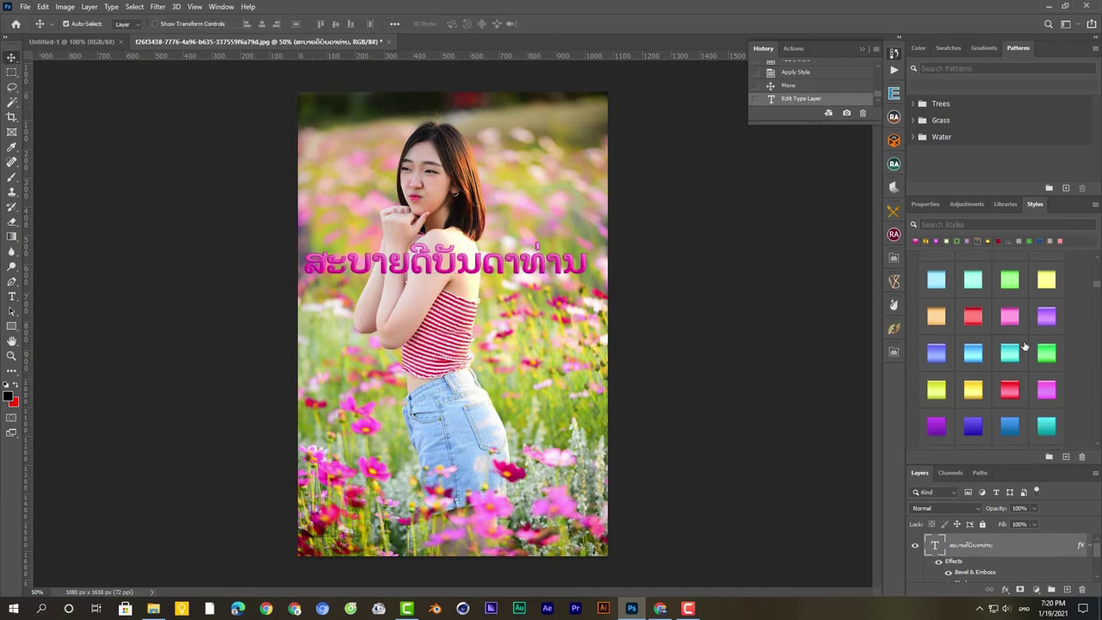
{"action": "left_click_drag", "start_coordinate": [1096, 289], "coordinate": [1100, 342]}
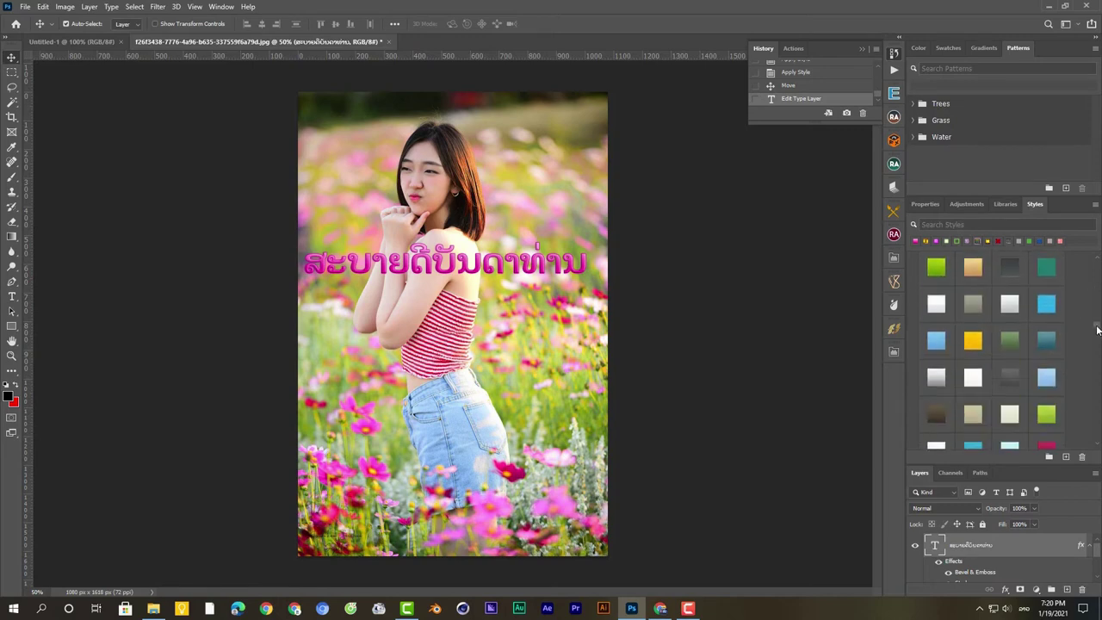
{"action": "scroll", "coordinate": [1034, 345], "scroll_direction": "up", "scroll_amount": 3}
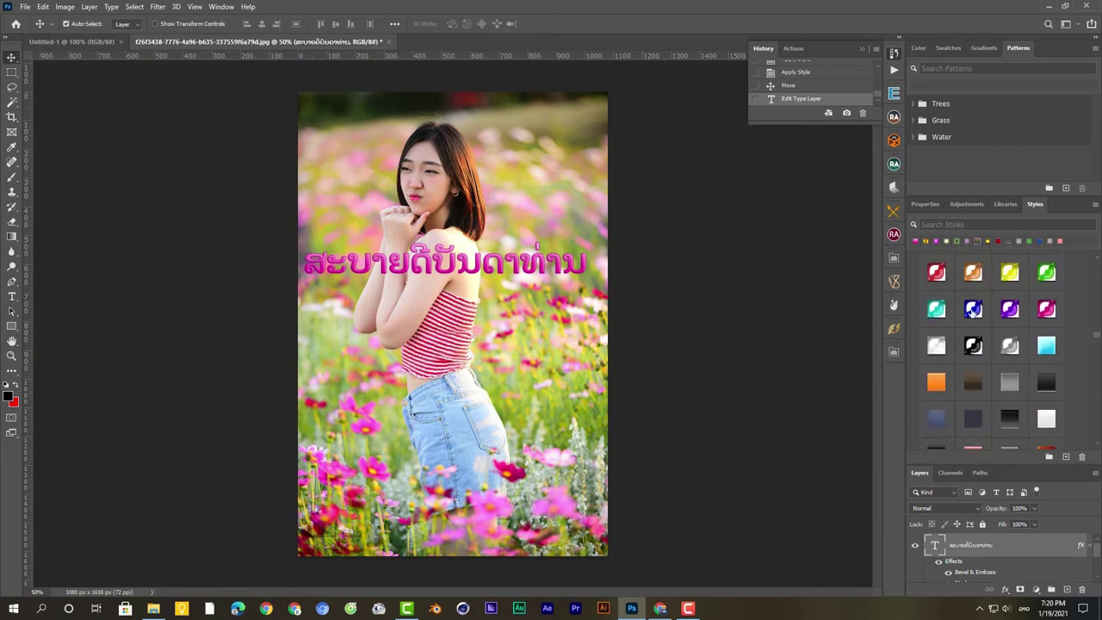
{"action": "left_click", "coordinate": [973, 309]}
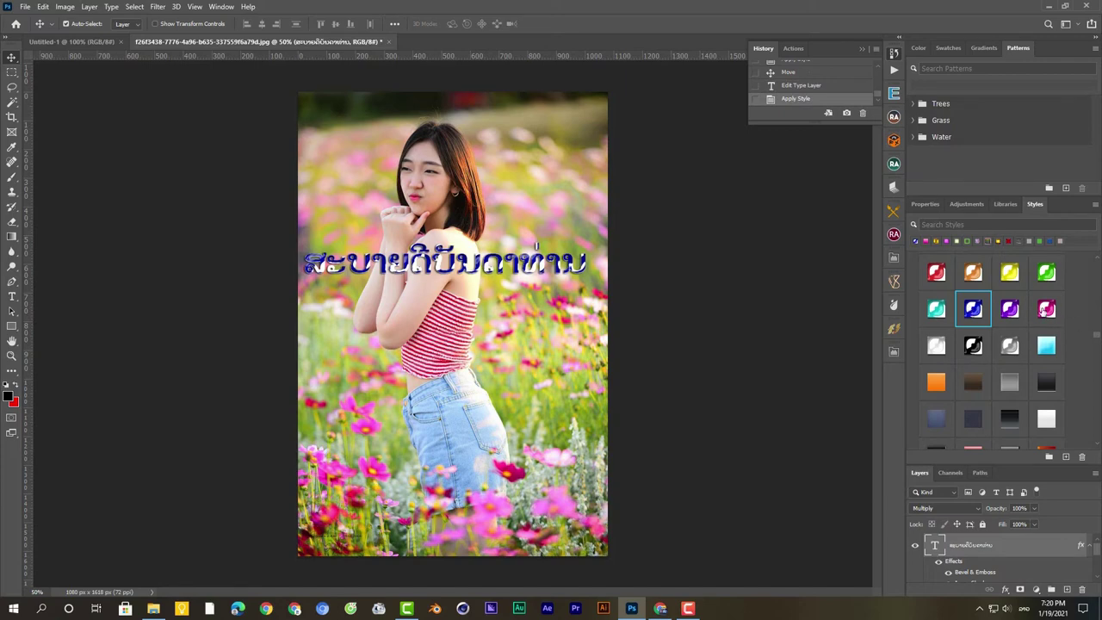
{"action": "left_click", "coordinate": [1046, 308]}
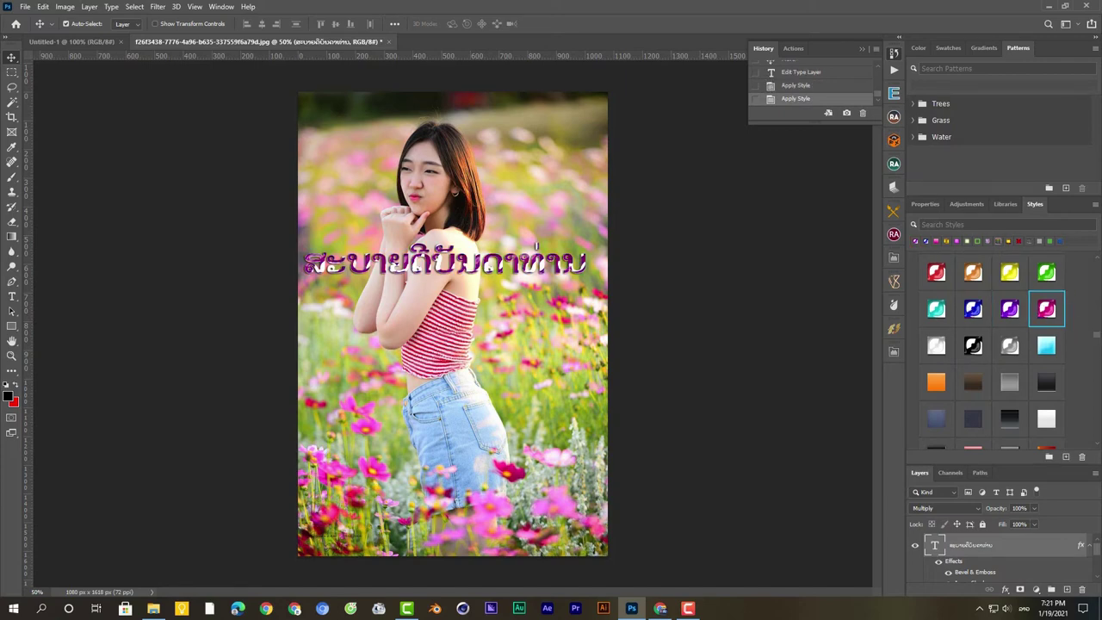
Apply the pink and then the dark red styles, dismissing each style naming prompt.
{"action": "left_click_drag", "start_coordinate": [1098, 339], "coordinate": [1098, 361]}
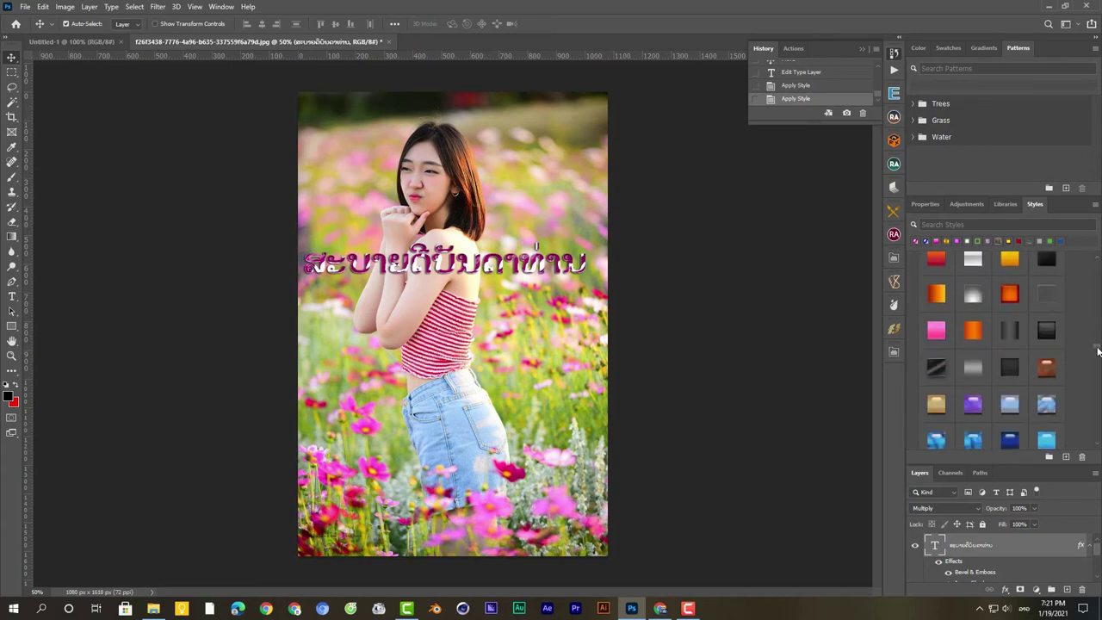
{"action": "scroll", "coordinate": [1099, 361], "scroll_direction": "down", "scroll_amount": 1}
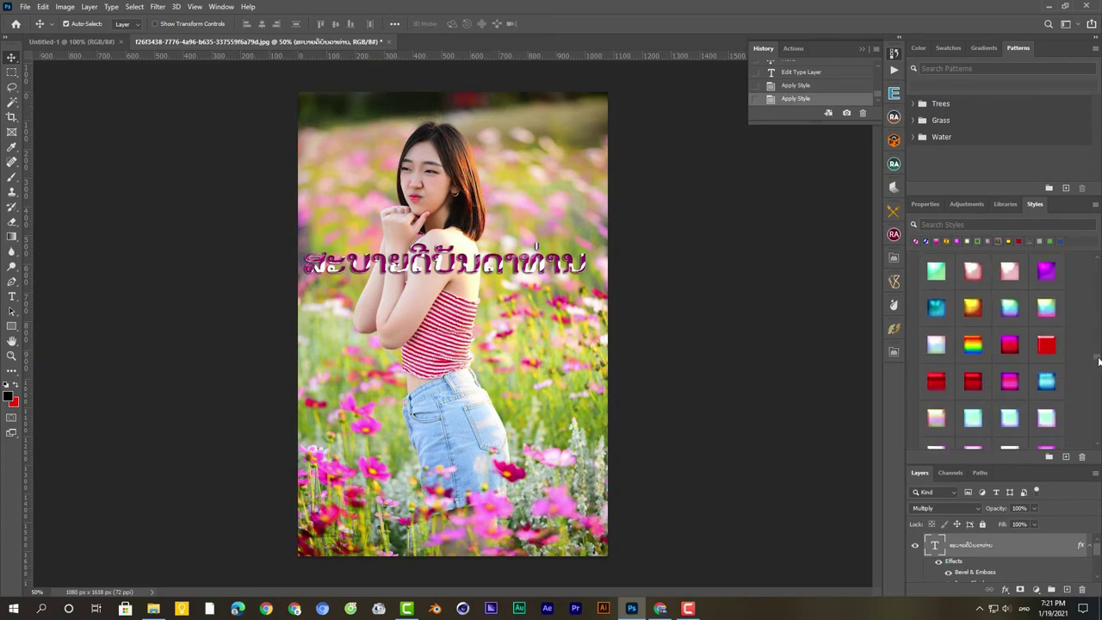
{"action": "left_click_drag", "start_coordinate": [1098, 361], "coordinate": [1098, 366]}
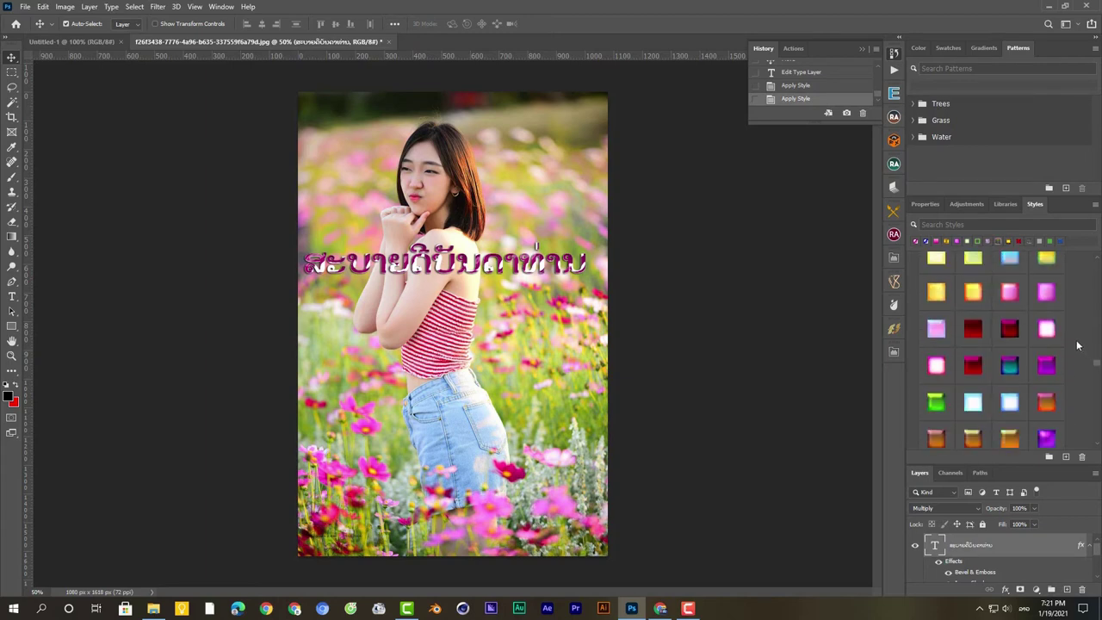
{"action": "left_click", "coordinate": [938, 365]}
{"action": "double_click", "coordinate": [938, 365]}
{"action": "left_click", "coordinate": [656, 207]}
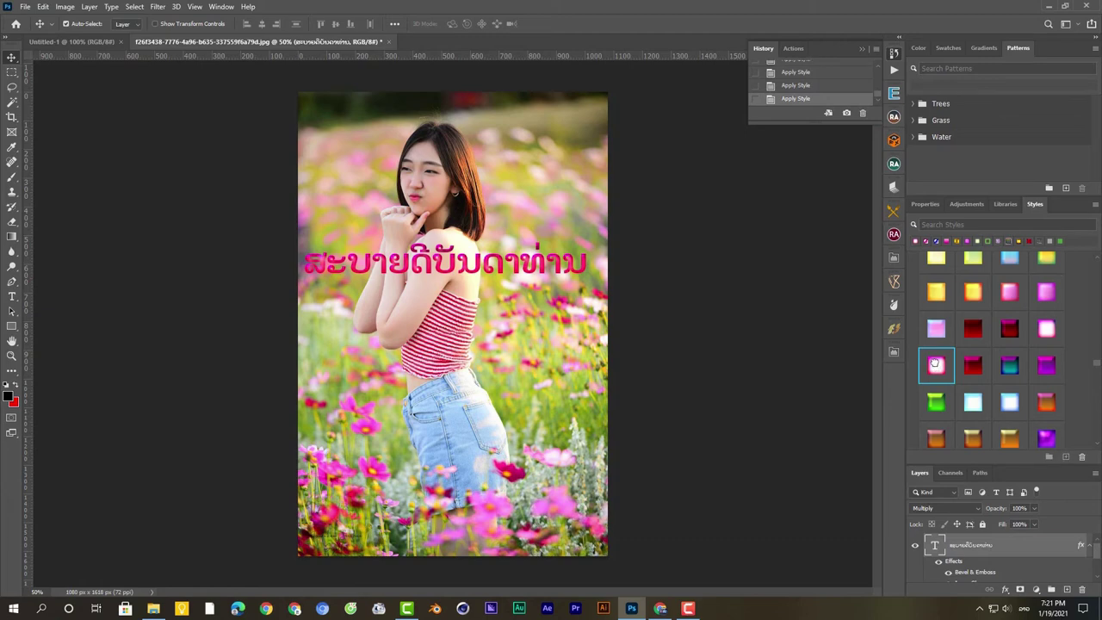
{"action": "double_click", "coordinate": [972, 368]}
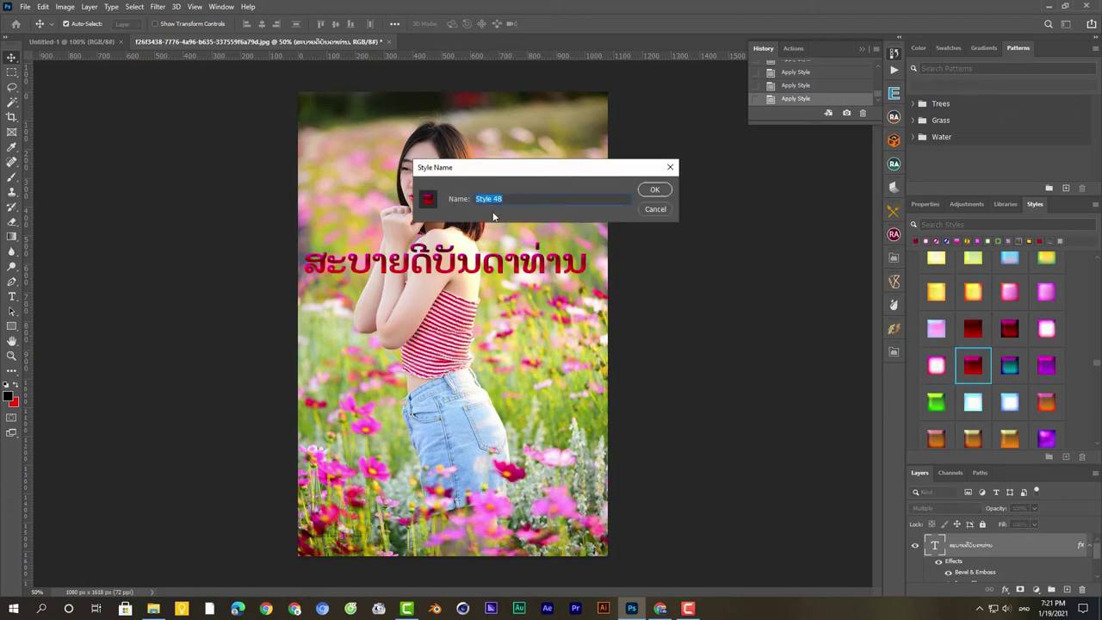
{"action": "left_click", "coordinate": [655, 210]}
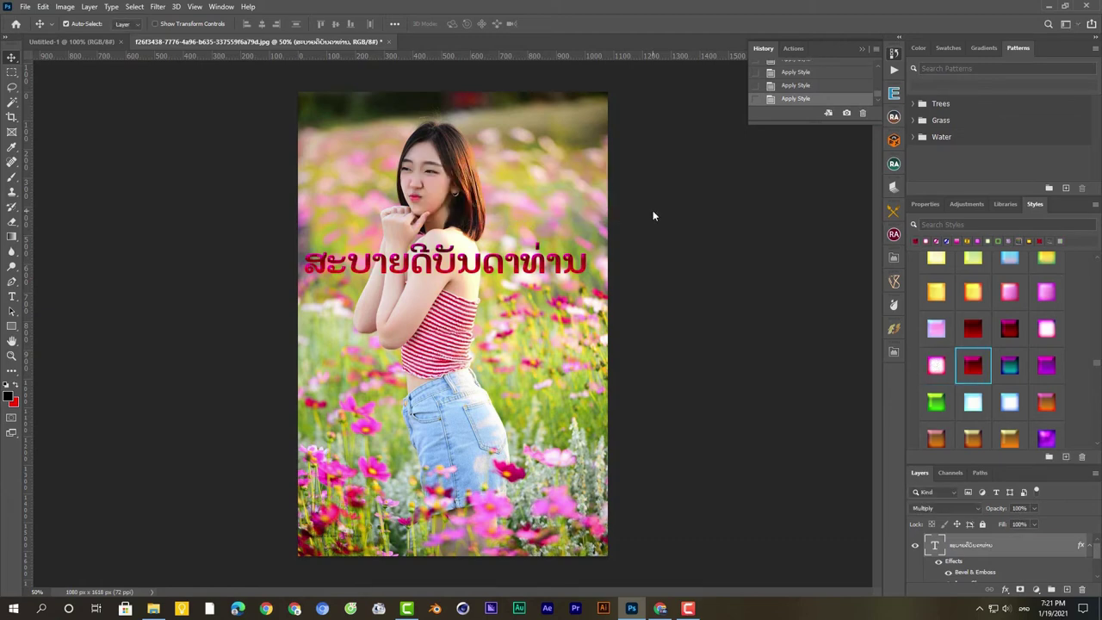
Try light blue, then a glowing no-fill outline, and move the text onto the jeans.
{"action": "scroll", "coordinate": [1021, 406], "scroll_direction": "down", "scroll_amount": 1}
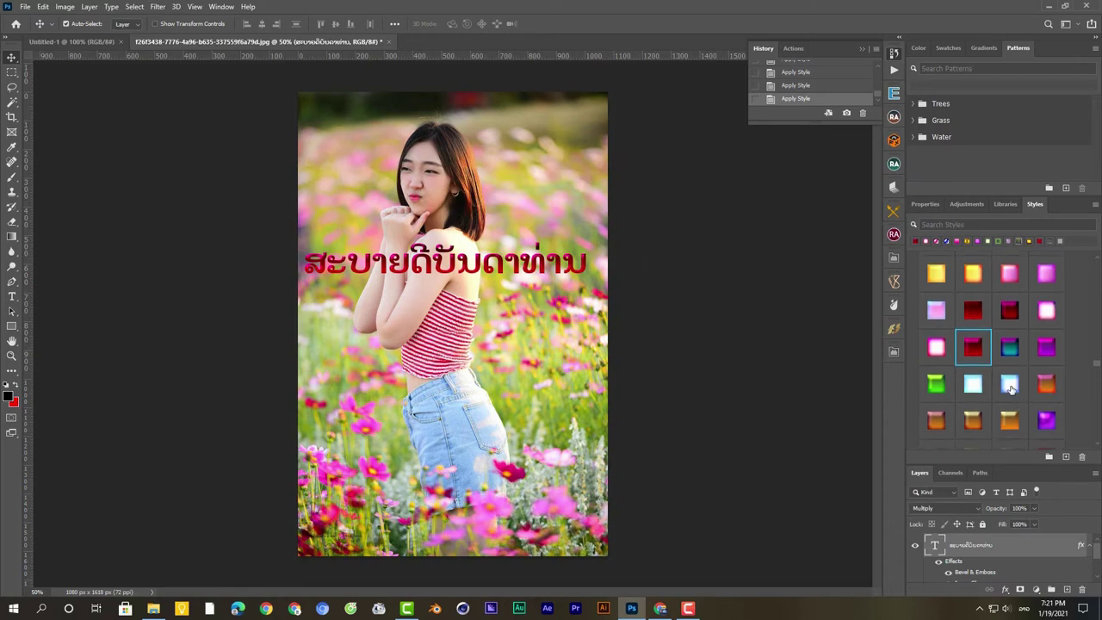
{"action": "left_click", "coordinate": [1010, 386]}
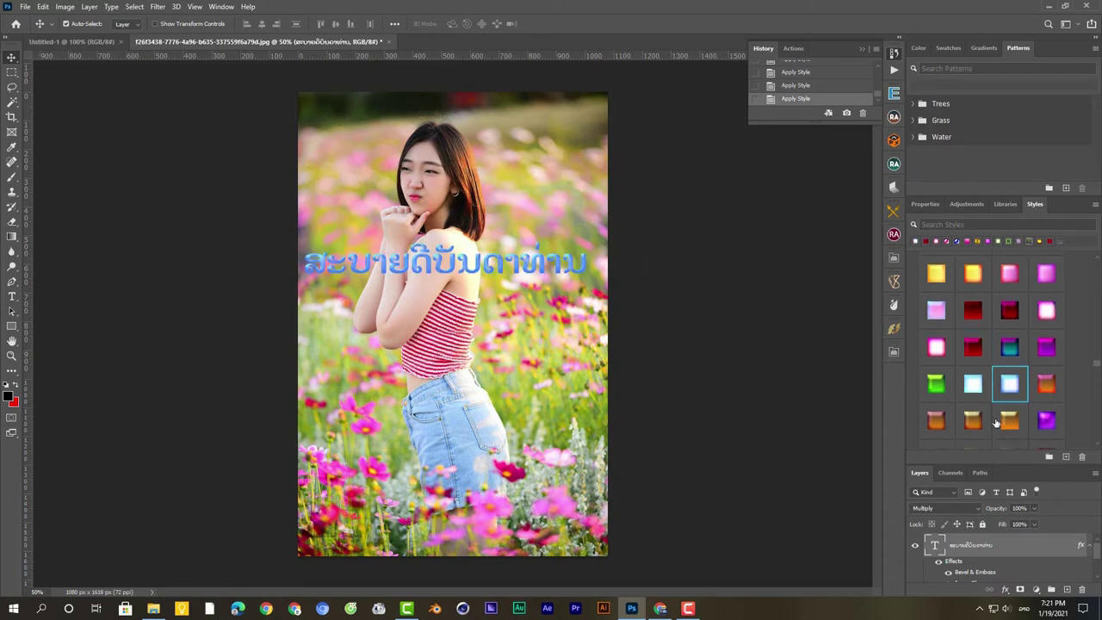
{"action": "scroll", "coordinate": [996, 424], "scroll_direction": "down", "scroll_amount": 2}
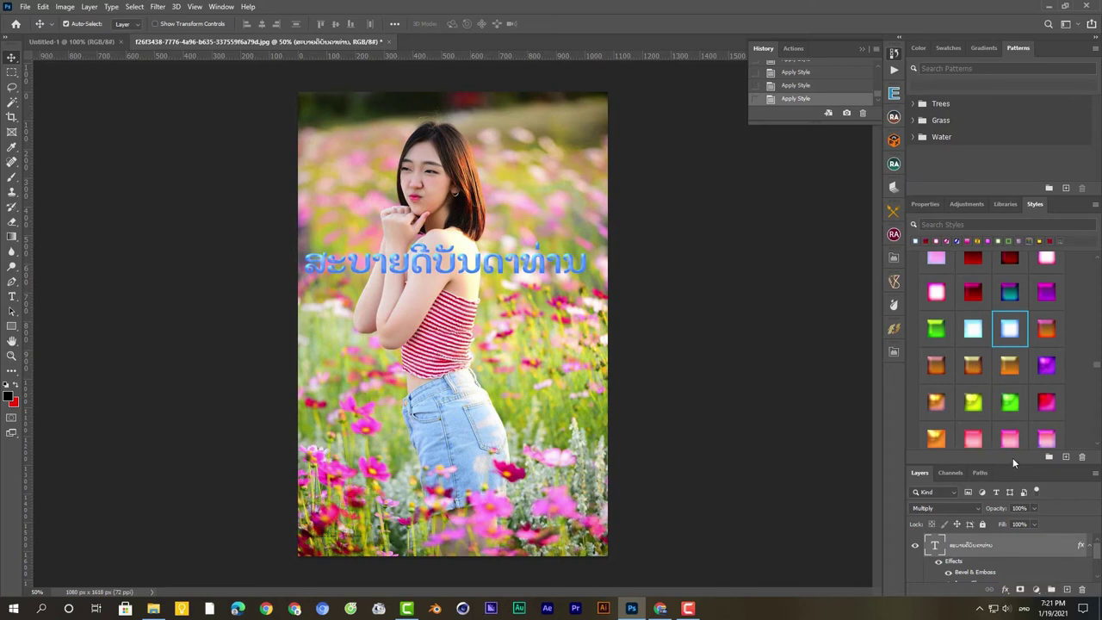
{"action": "scroll", "coordinate": [1009, 362], "scroll_direction": "up", "scroll_amount": 10}
{"action": "left_click", "coordinate": [1009, 347]}
{"action": "left_click_drag", "start_coordinate": [441, 274], "coordinate": [450, 447]}
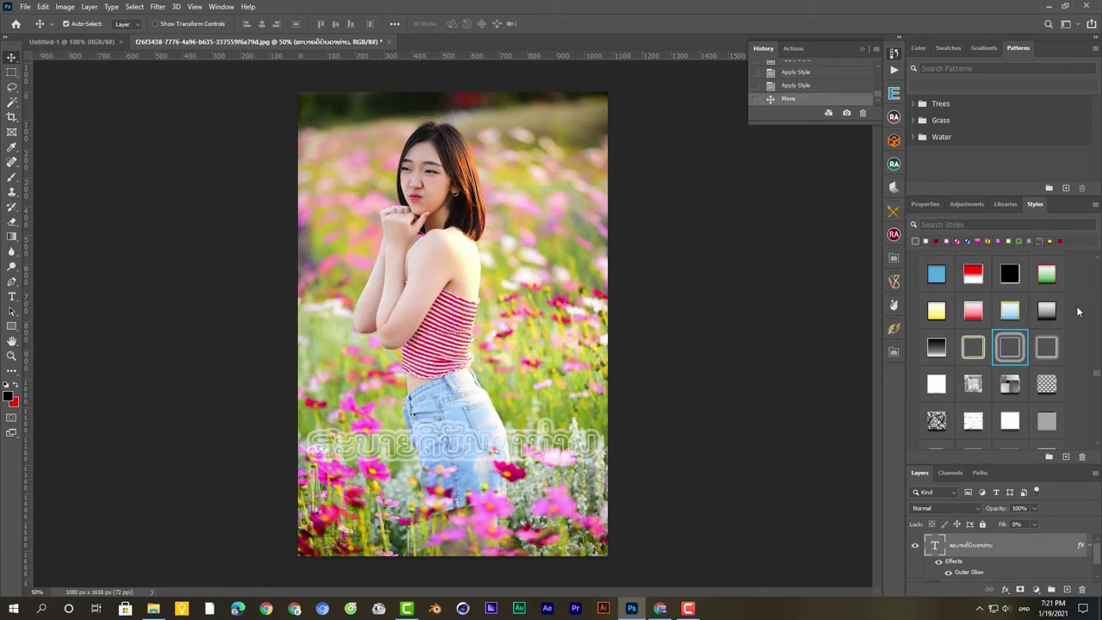
Try an embossed white style, then settle on the magenta stroked style.
{"action": "left_click", "coordinate": [964, 382]}
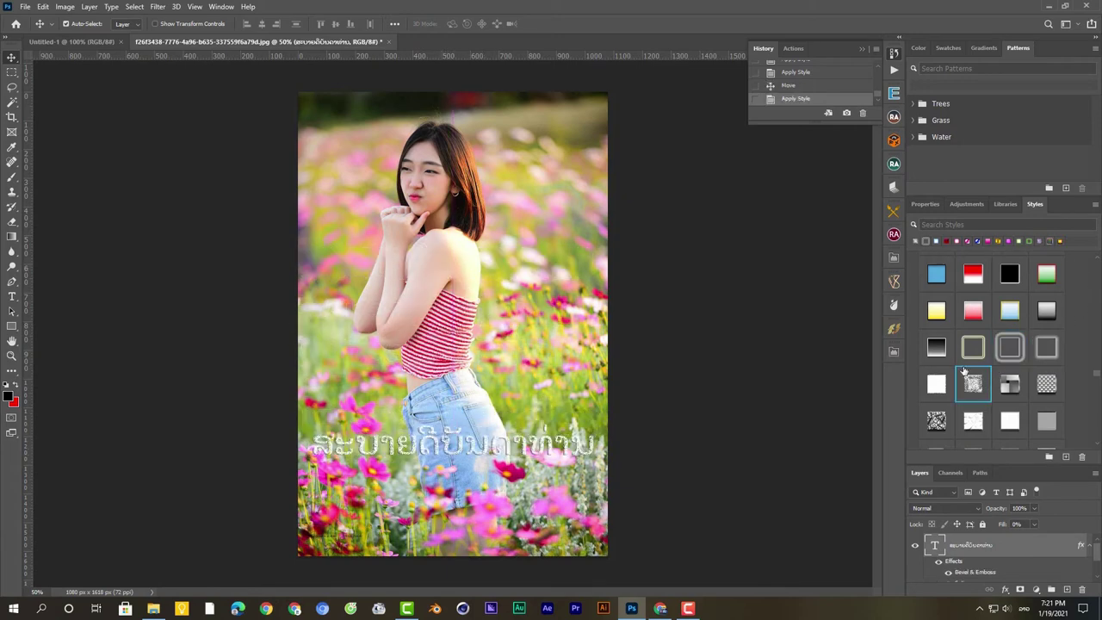
{"action": "scroll", "coordinate": [1009, 368], "scroll_direction": "down", "scroll_amount": 2}
{"action": "scroll", "coordinate": [1010, 371], "scroll_direction": "down", "scroll_amount": 2}
{"action": "scroll", "coordinate": [1011, 372], "scroll_direction": "down", "scroll_amount": 2}
{"action": "scroll", "coordinate": [1012, 371], "scroll_direction": "down", "scroll_amount": 2}
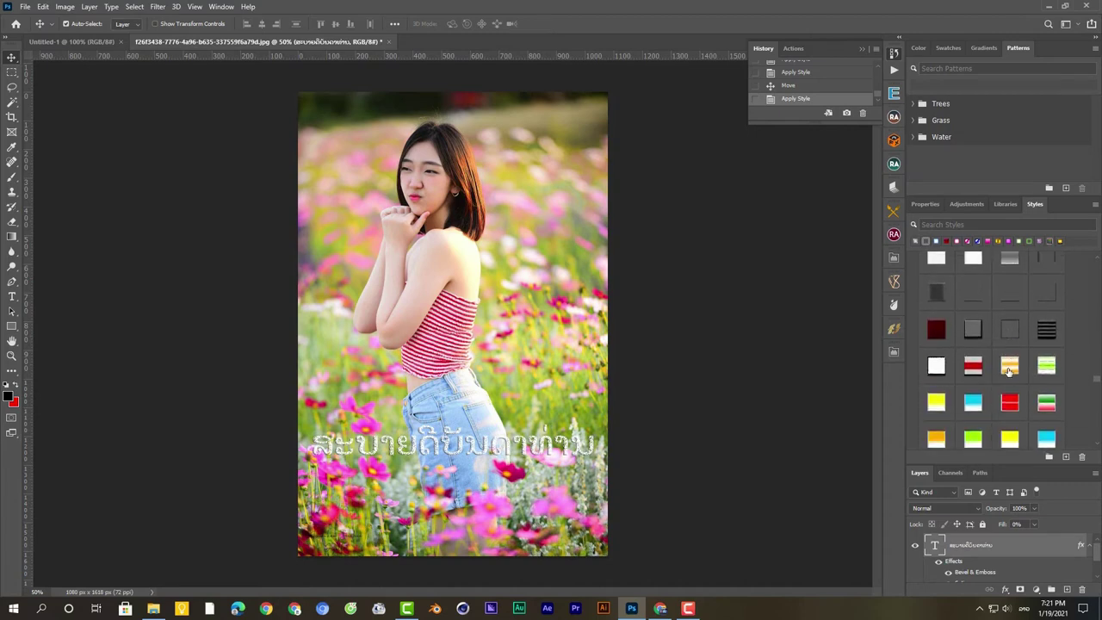
{"action": "scroll", "coordinate": [1011, 371], "scroll_direction": "down", "scroll_amount": 2}
{"action": "scroll", "coordinate": [1011, 371], "scroll_direction": "down", "scroll_amount": 1}
{"action": "left_click_drag", "start_coordinate": [1098, 385], "coordinate": [1098, 419]}
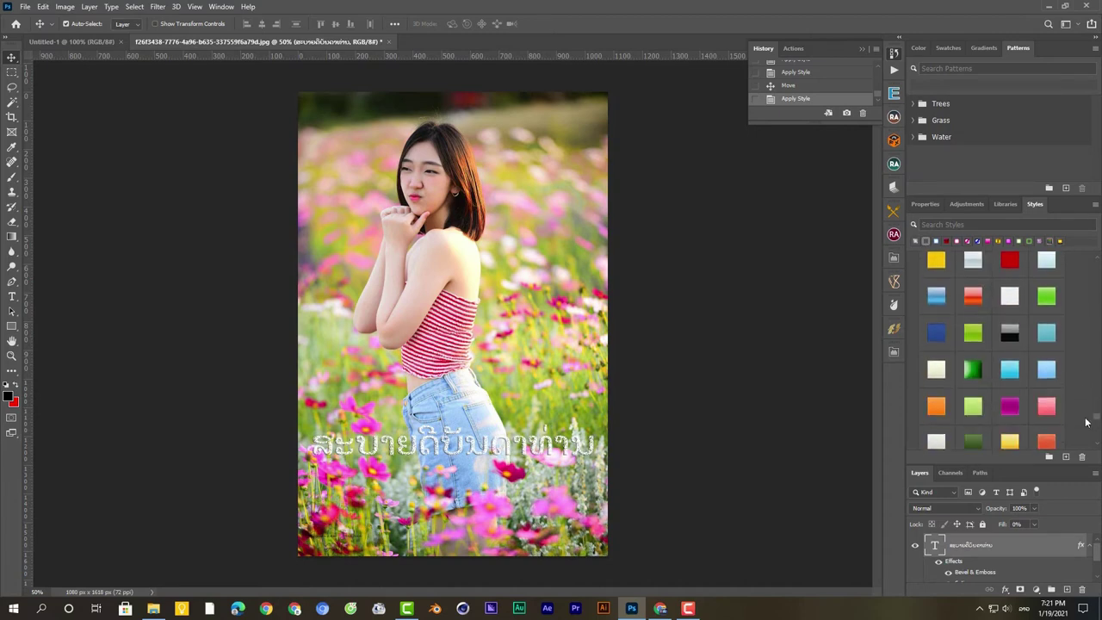
{"action": "left_click", "coordinate": [1008, 408]}
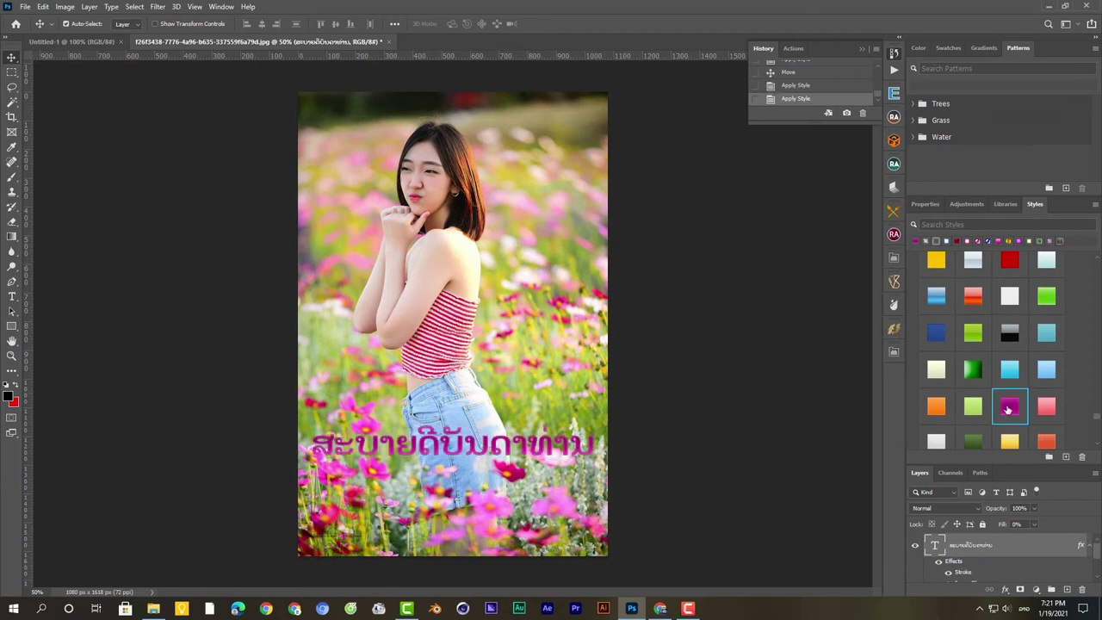
{"action": "left_click_drag", "start_coordinate": [1098, 419], "coordinate": [1098, 441]}
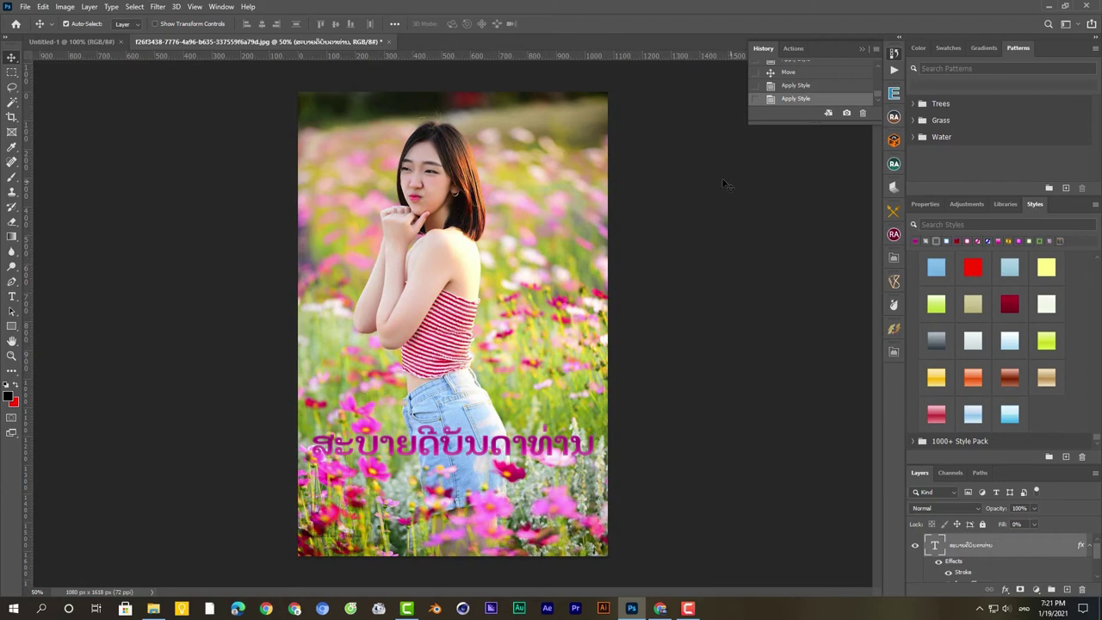
Close History, then preview and put away the Proof and Export and Tung Nguyen Studio panels.
{"action": "left_click", "coordinate": [860, 51]}
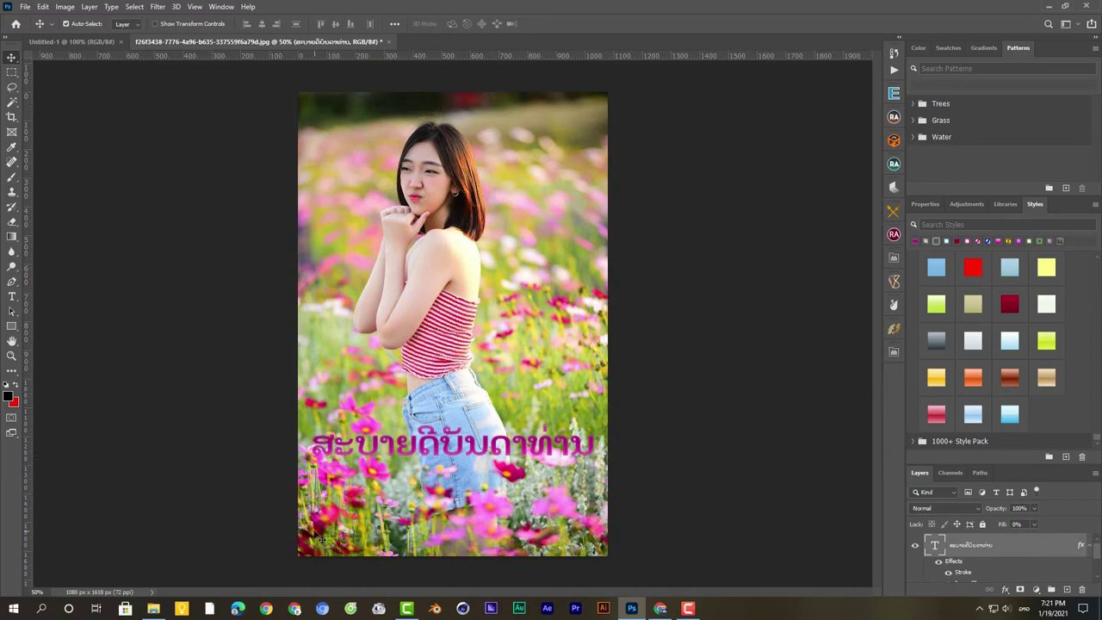
{"action": "left_click", "coordinate": [894, 93]}
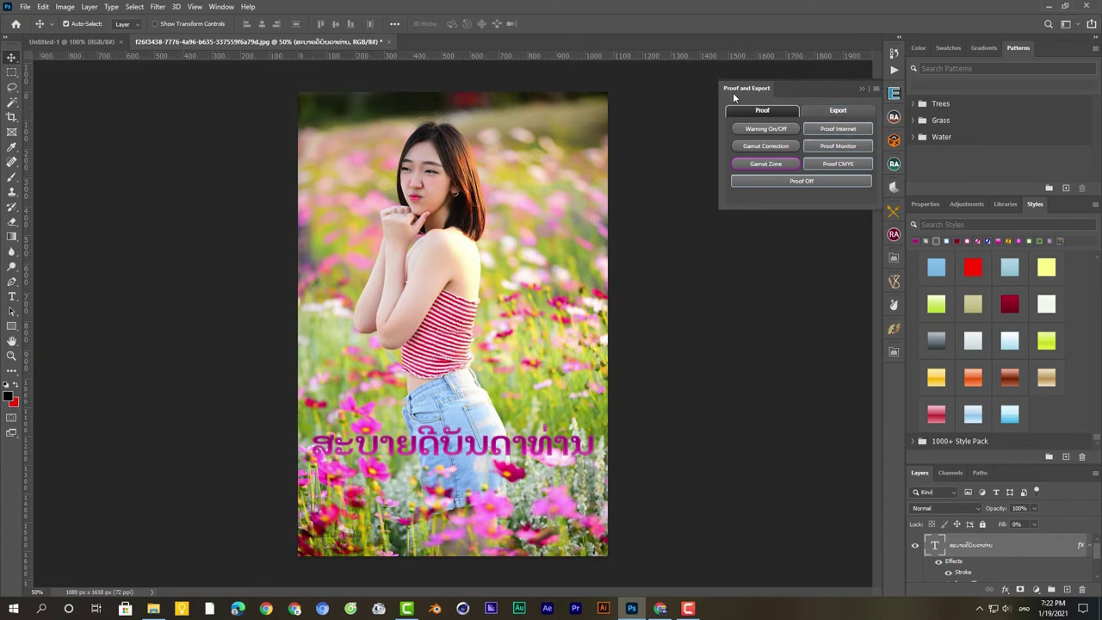
{"action": "left_click", "coordinate": [859, 89]}
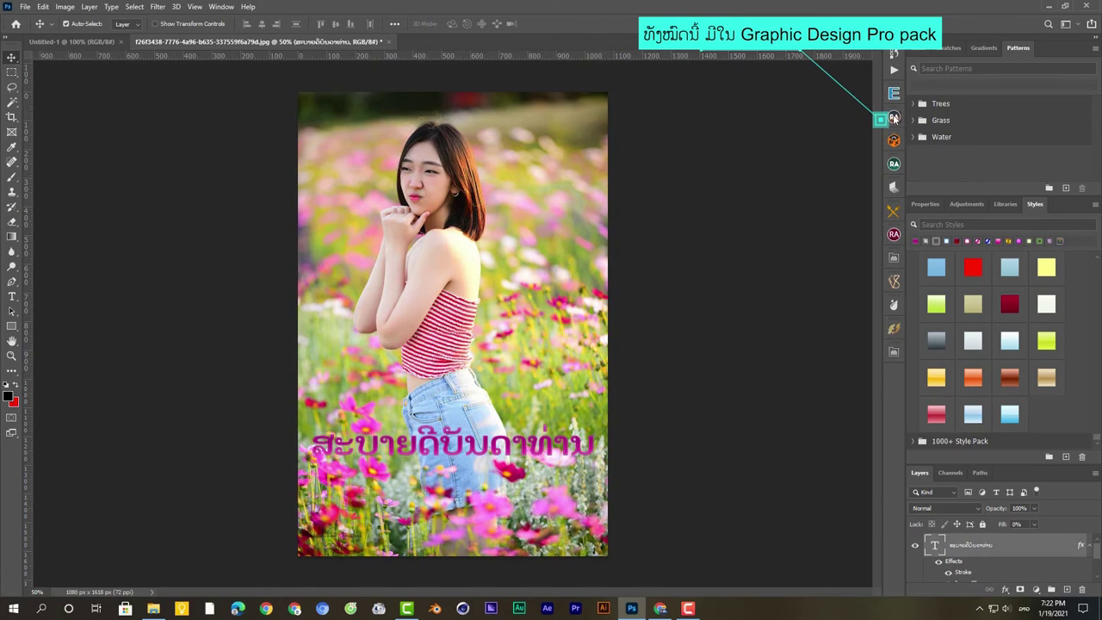
{"action": "left_click", "coordinate": [894, 118]}
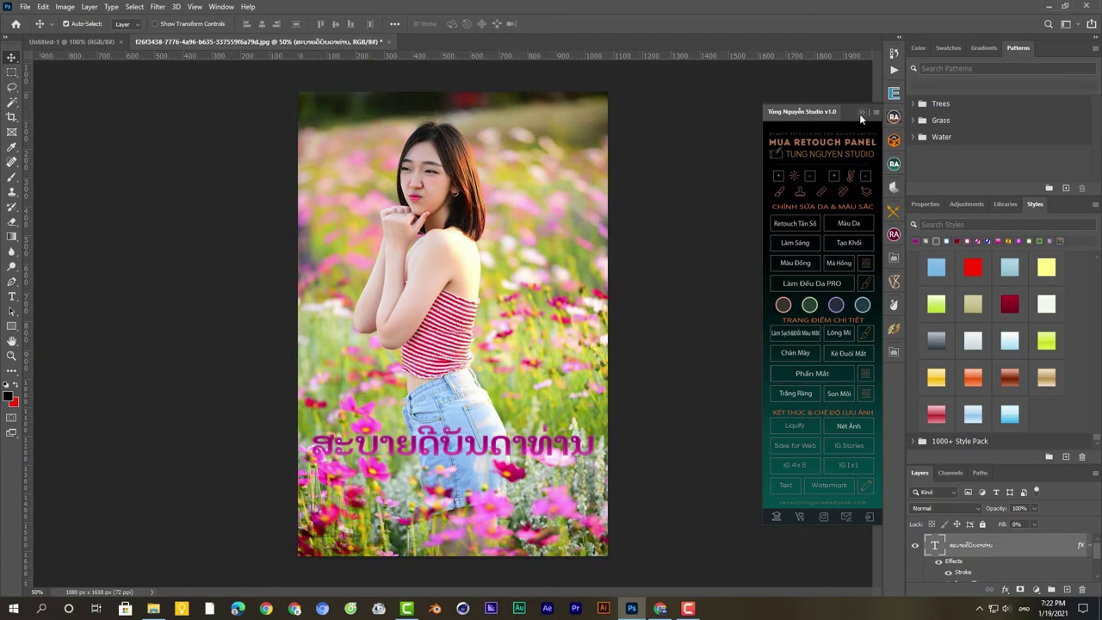
{"action": "left_click", "coordinate": [860, 114]}
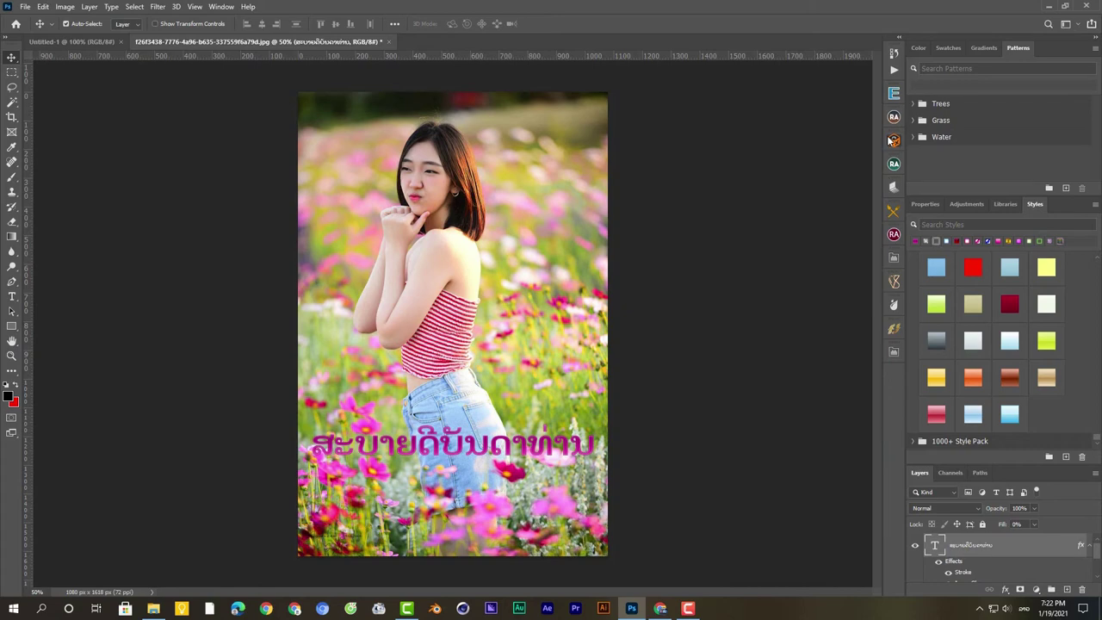
Open the FX Box panel and unlock the Background layer into Layer 0.
{"action": "left_click", "coordinate": [894, 141]}
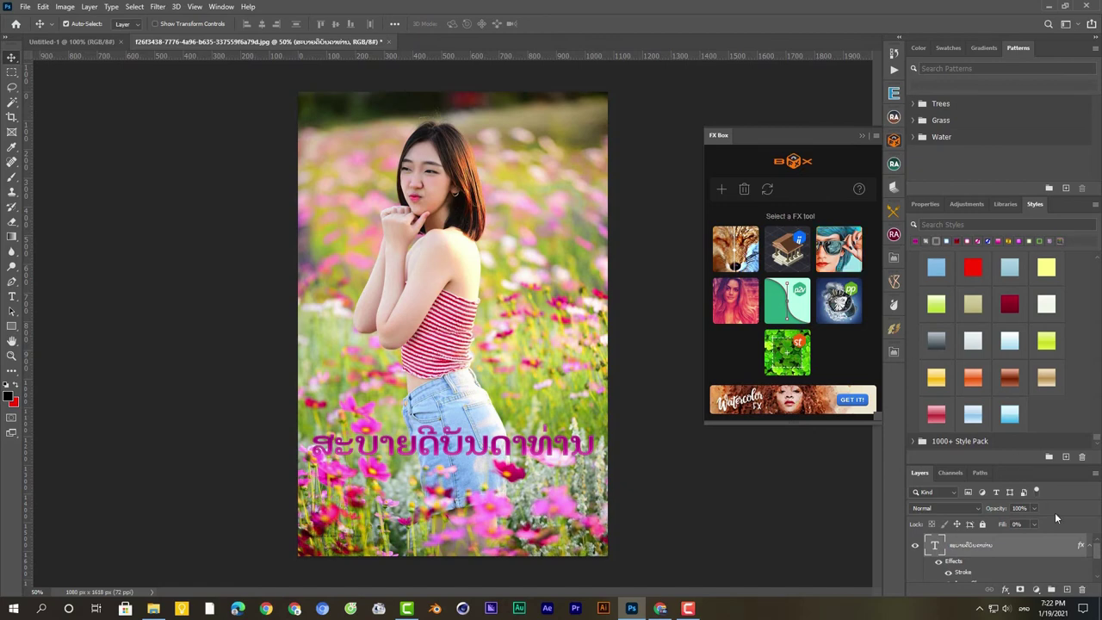
{"action": "scroll", "coordinate": [999, 551], "scroll_direction": "down", "scroll_amount": 3}
{"action": "left_click", "coordinate": [952, 572]}
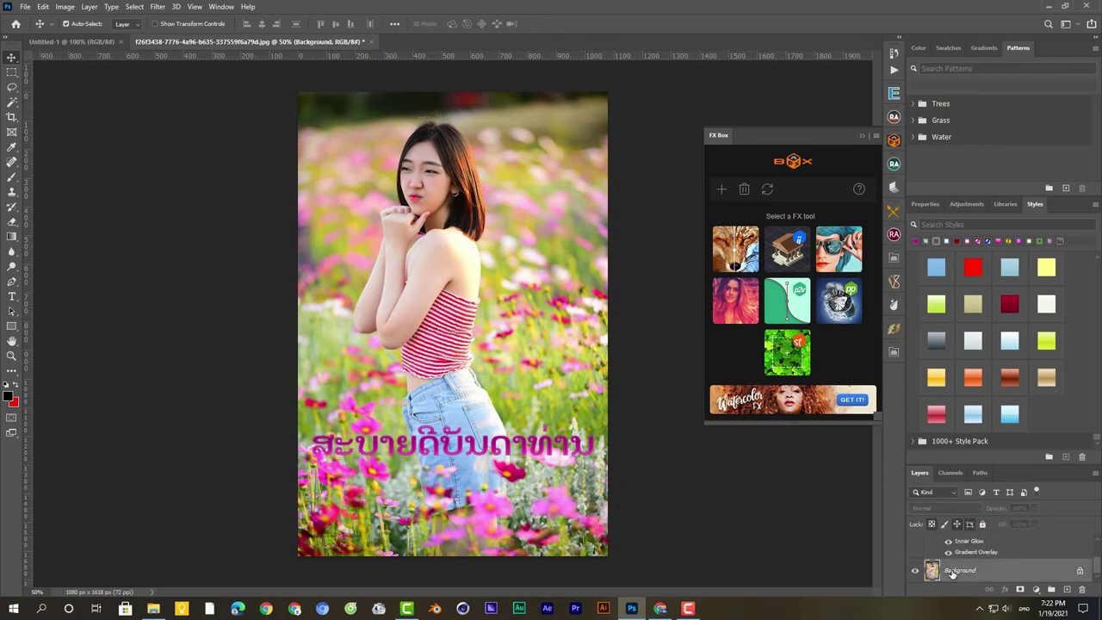
{"action": "left_click", "coordinate": [1080, 570]}
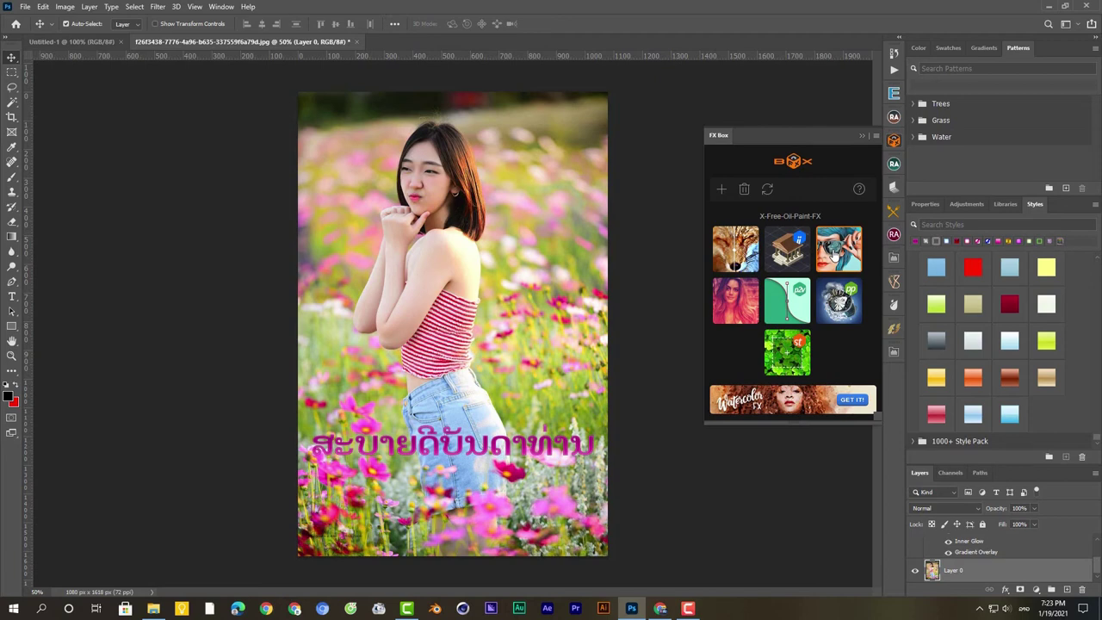
Paint the photo with Free Oil Paint FX and toggle the my_oil_painting layer to compare.
{"action": "left_click", "coordinate": [834, 250]}
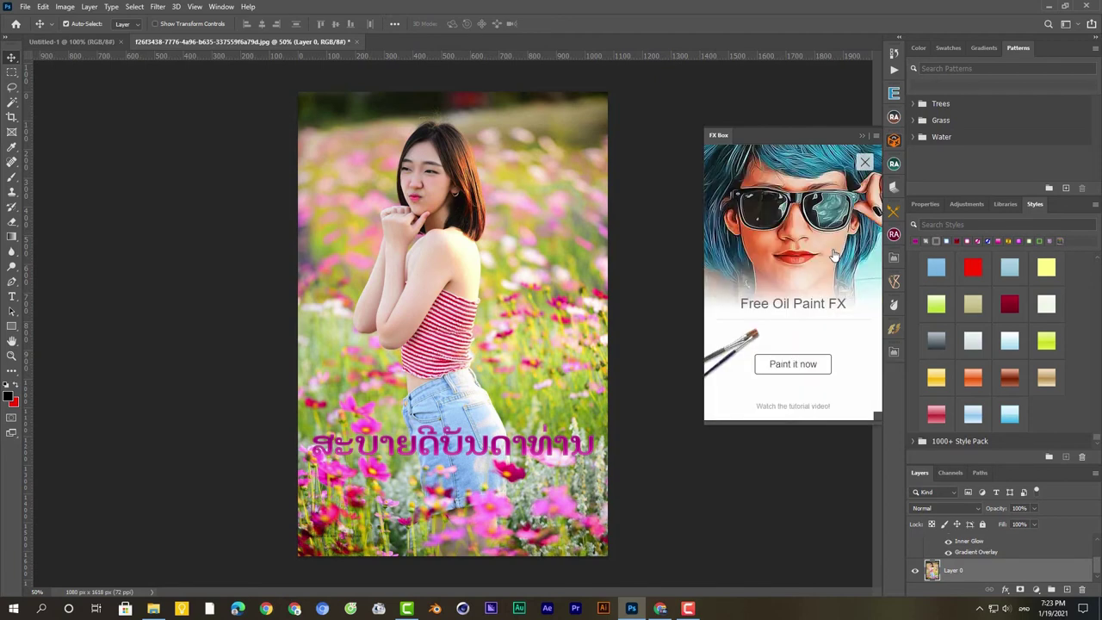
{"action": "left_click", "coordinate": [794, 364]}
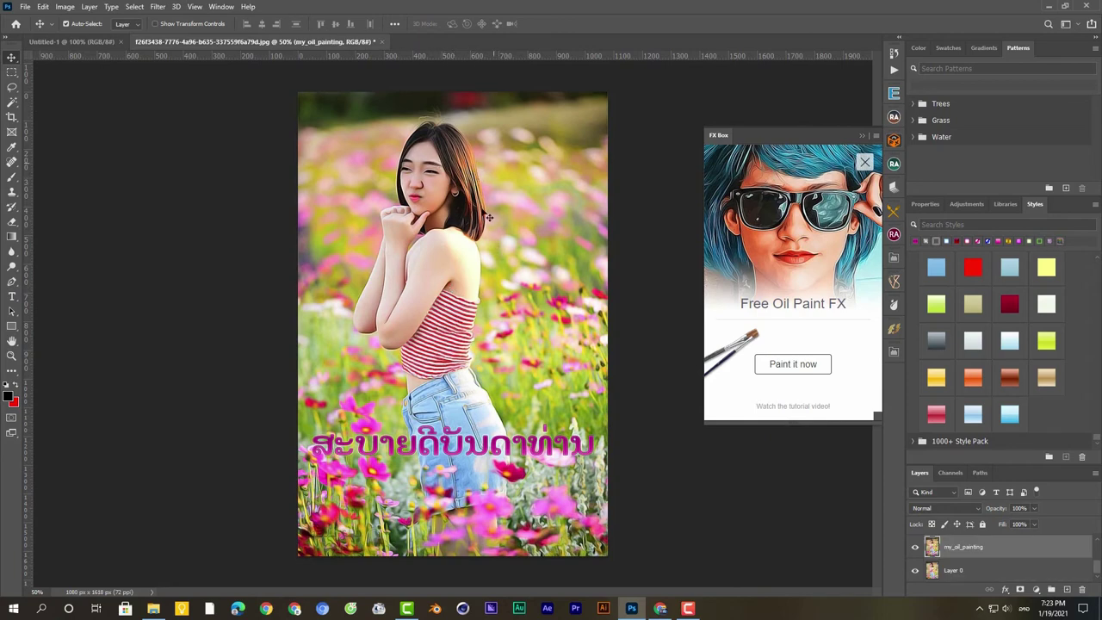
{"action": "left_click", "coordinate": [915, 549]}
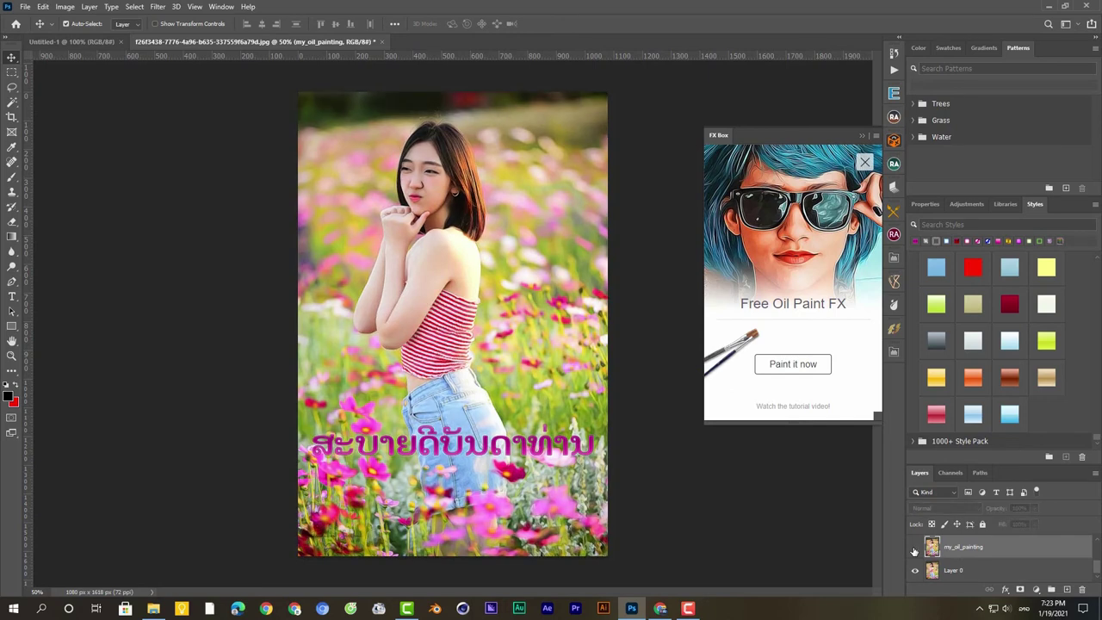
{"action": "left_click", "coordinate": [914, 550]}
{"action": "left_click", "coordinate": [915, 550]}
{"action": "left_click", "coordinate": [915, 550]}
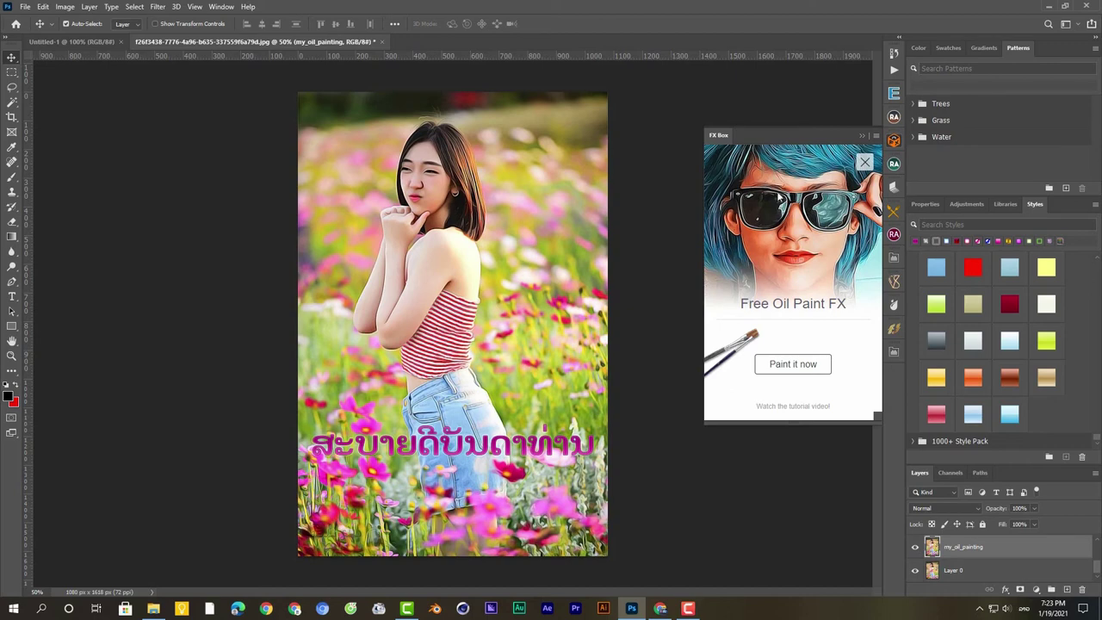
Close FX Box, hide my_oil_painting, and make Layer 0 active.
{"action": "left_click", "coordinate": [866, 138]}
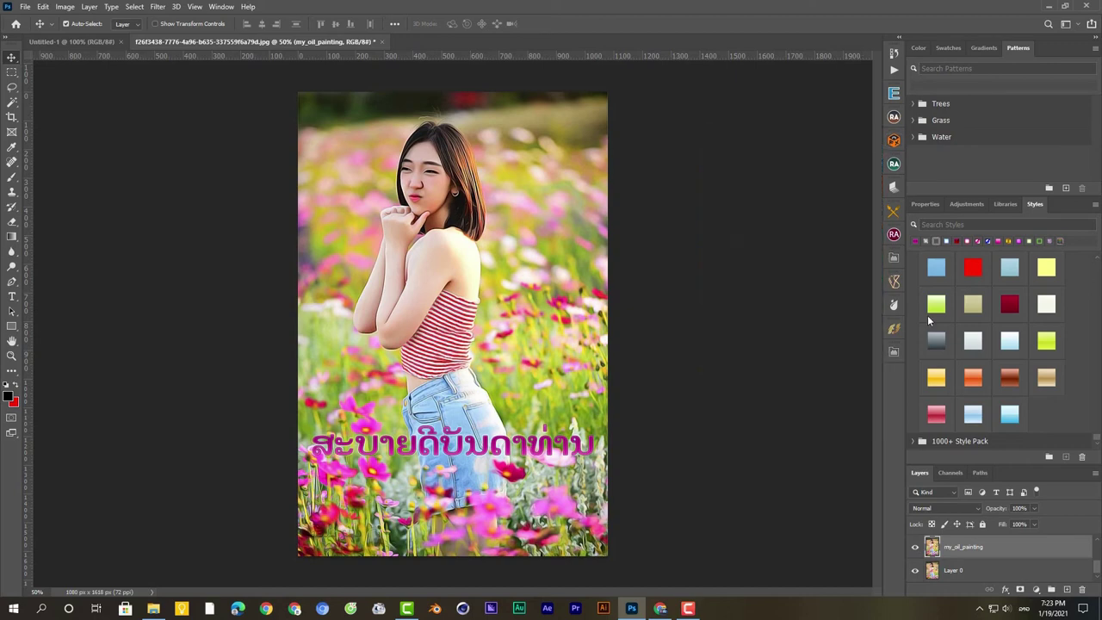
{"action": "left_click", "coordinate": [914, 548]}
{"action": "left_click", "coordinate": [941, 573]}
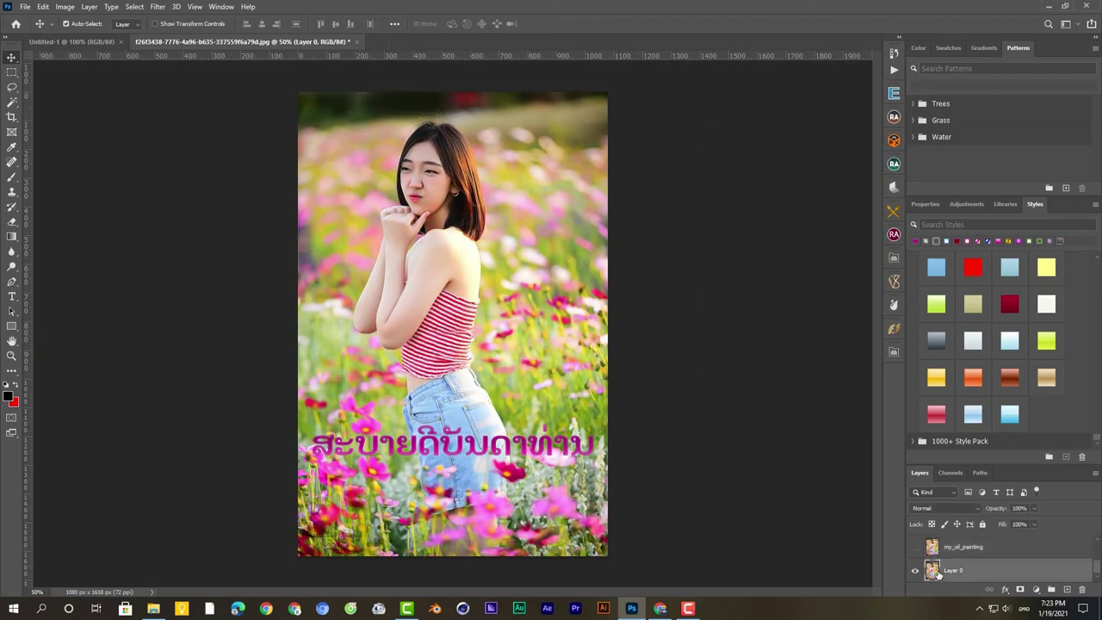
Preview and put away Beauty Retouch, then open the Sting Dầu retouching panel.
{"action": "left_click", "coordinate": [894, 166]}
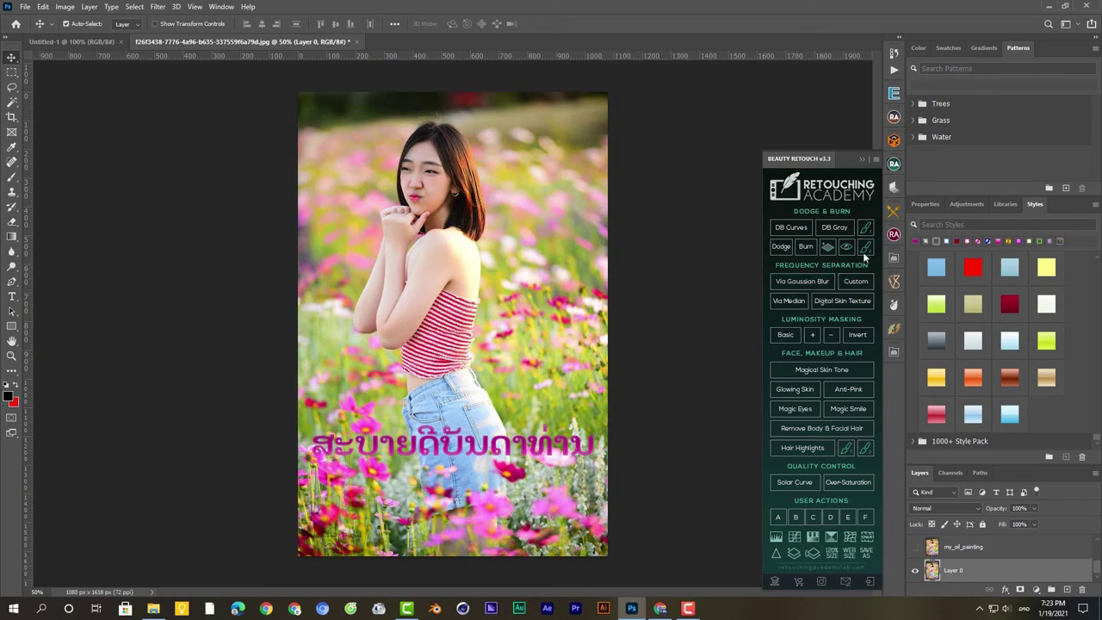
{"action": "left_click", "coordinate": [862, 158]}
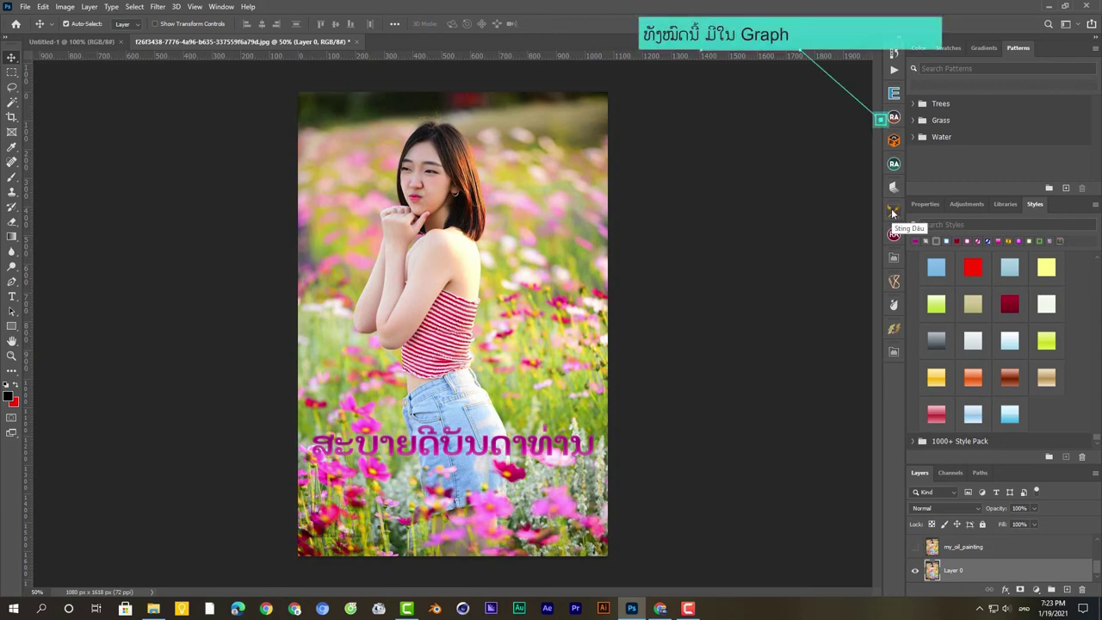
{"action": "left_click", "coordinate": [893, 212]}
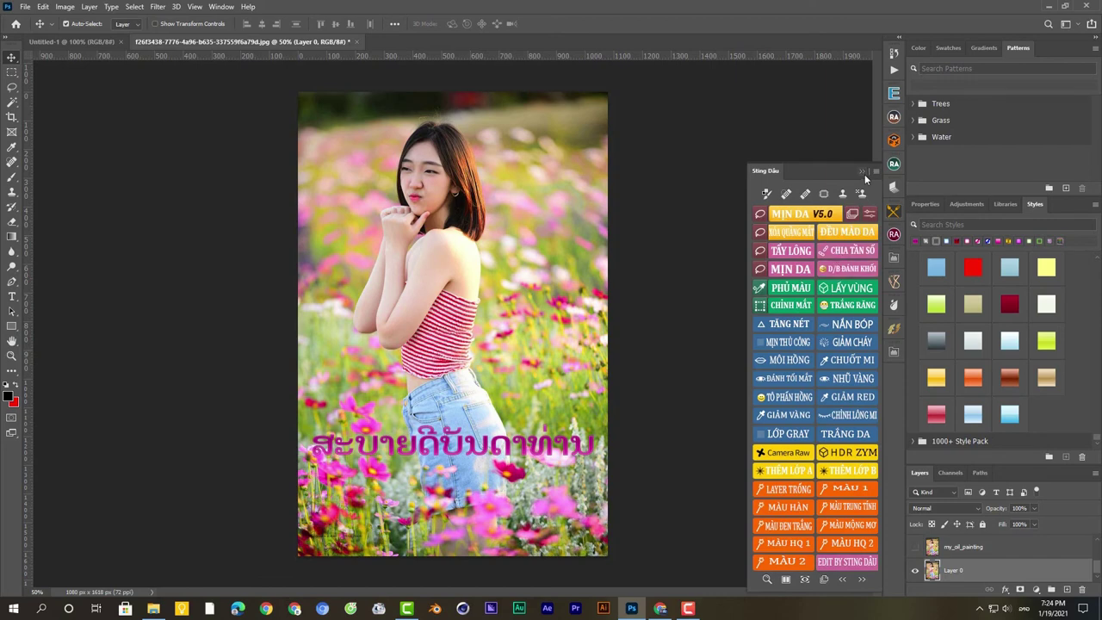
Put away Sting Dầu and preview the Pixel Juggler, Remove Background and Venus v3 panels.
{"action": "left_click", "coordinate": [865, 170]}
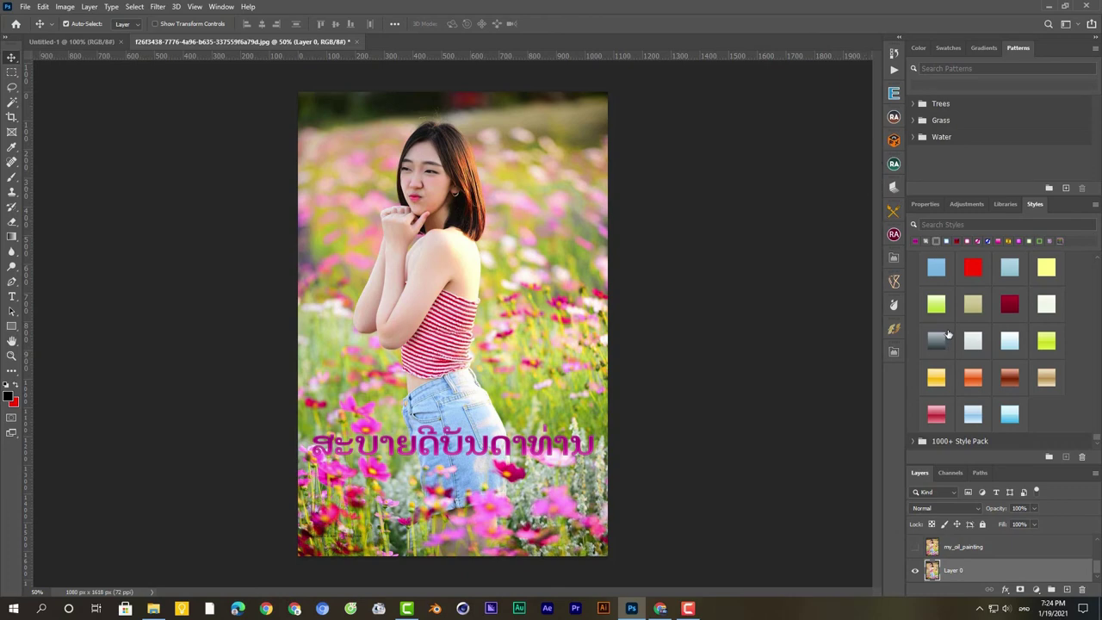
{"action": "left_click", "coordinate": [893, 236]}
{"action": "left_click", "coordinate": [895, 259]}
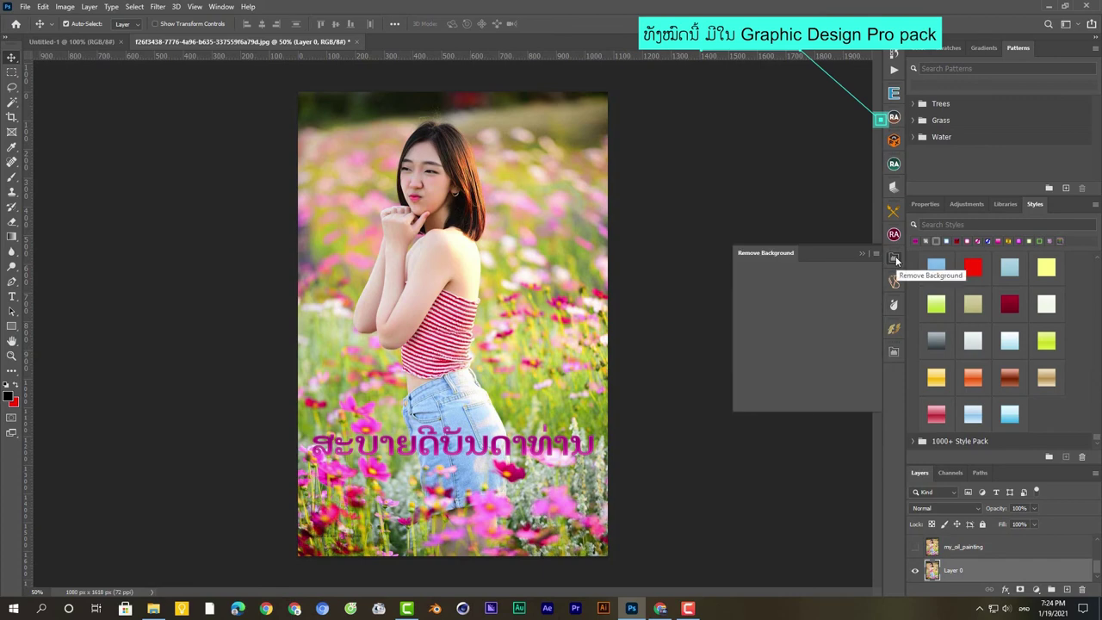
{"action": "left_click", "coordinate": [895, 259]}
{"action": "left_click", "coordinate": [894, 282]}
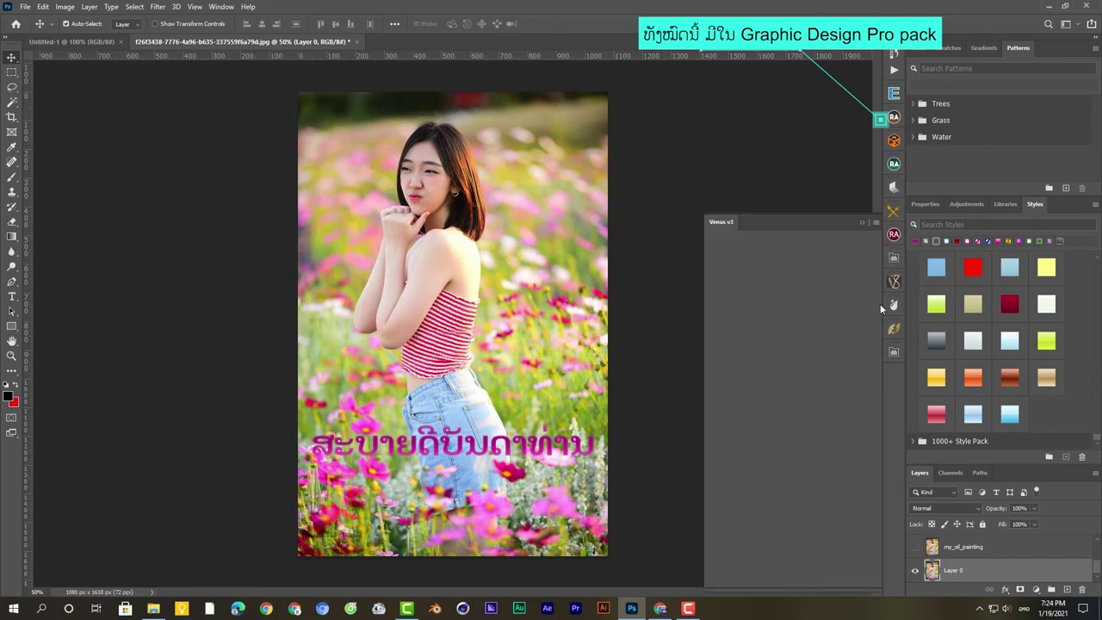
{"action": "left_click", "coordinate": [894, 283]}
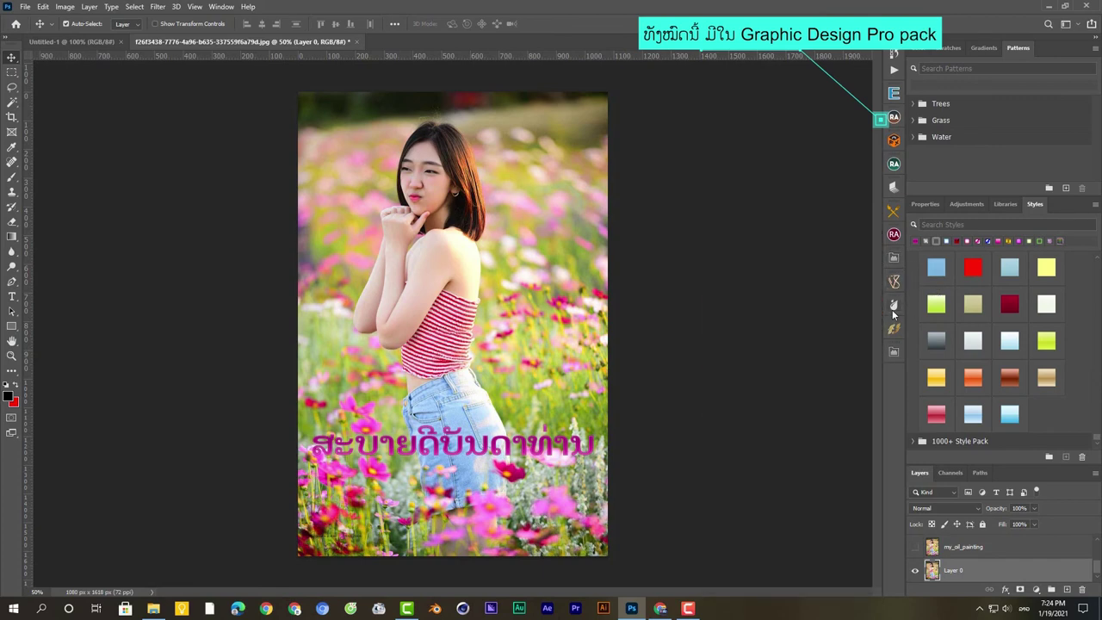
Preview the RainFX, Beautify and Retouch Pro panels, closing Beautify and Retouch Pro.
{"action": "left_click", "coordinate": [894, 308]}
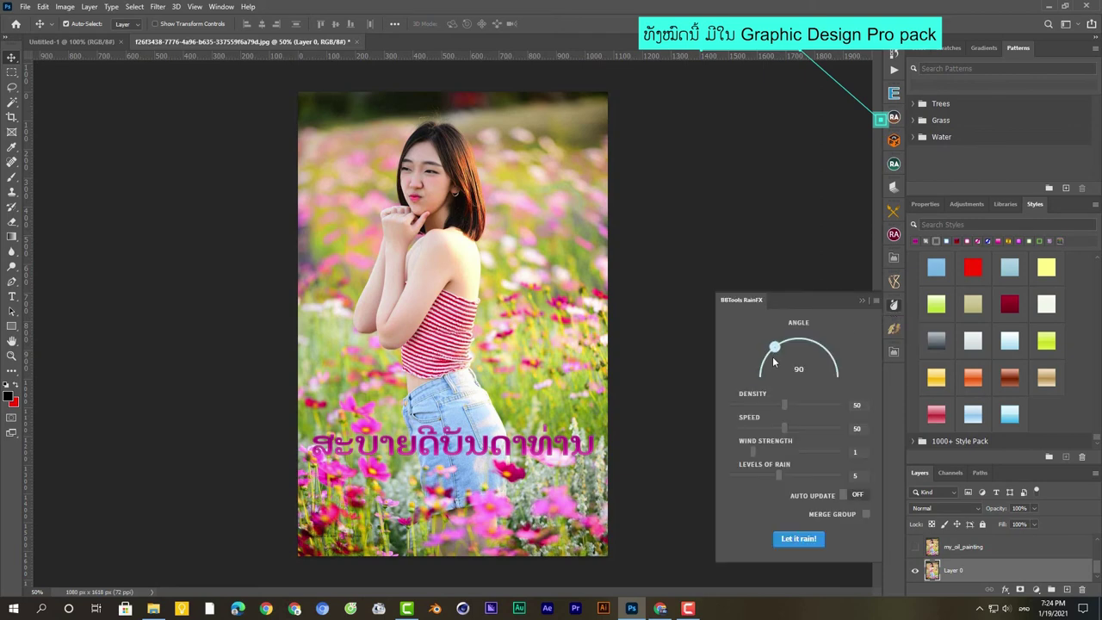
{"action": "left_click", "coordinate": [894, 328]}
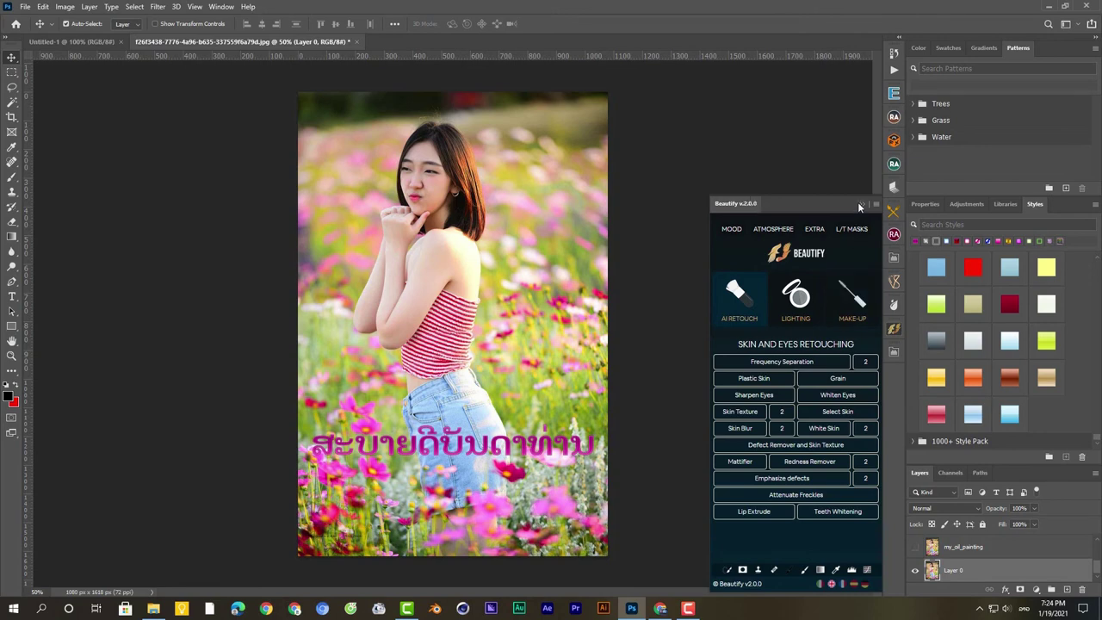
{"action": "left_click", "coordinate": [859, 204]}
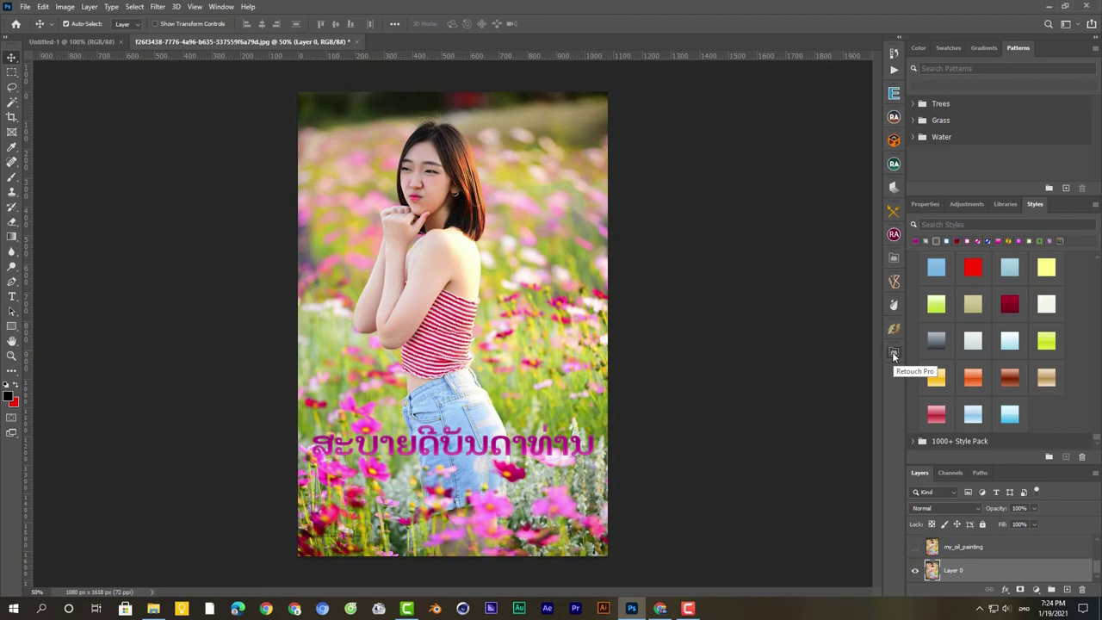
{"action": "left_click", "coordinate": [893, 353]}
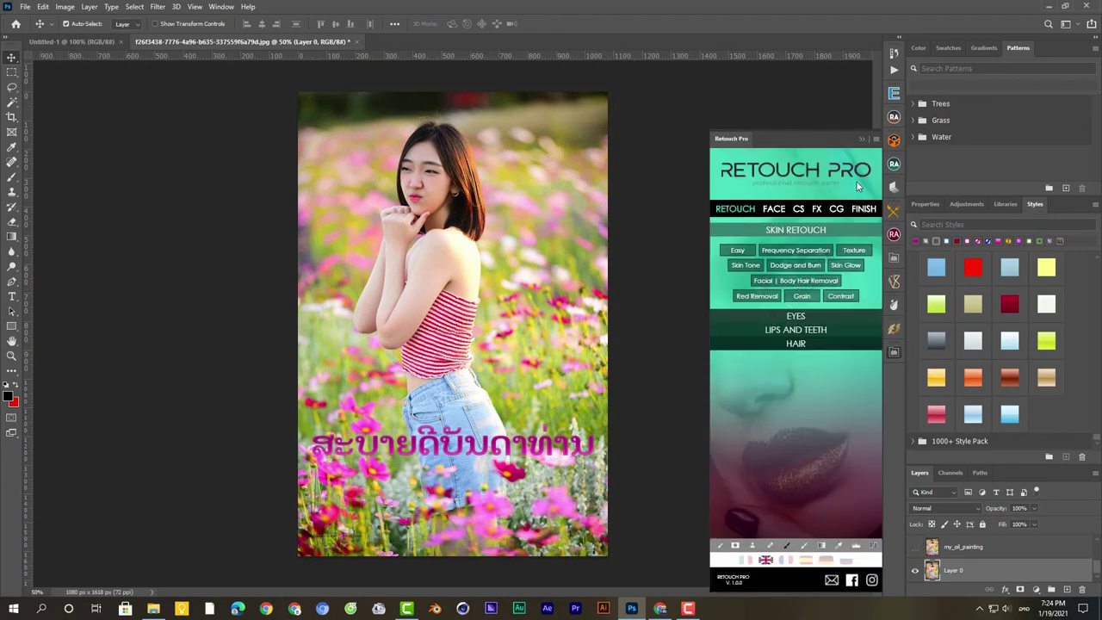
{"action": "left_click", "coordinate": [863, 139]}
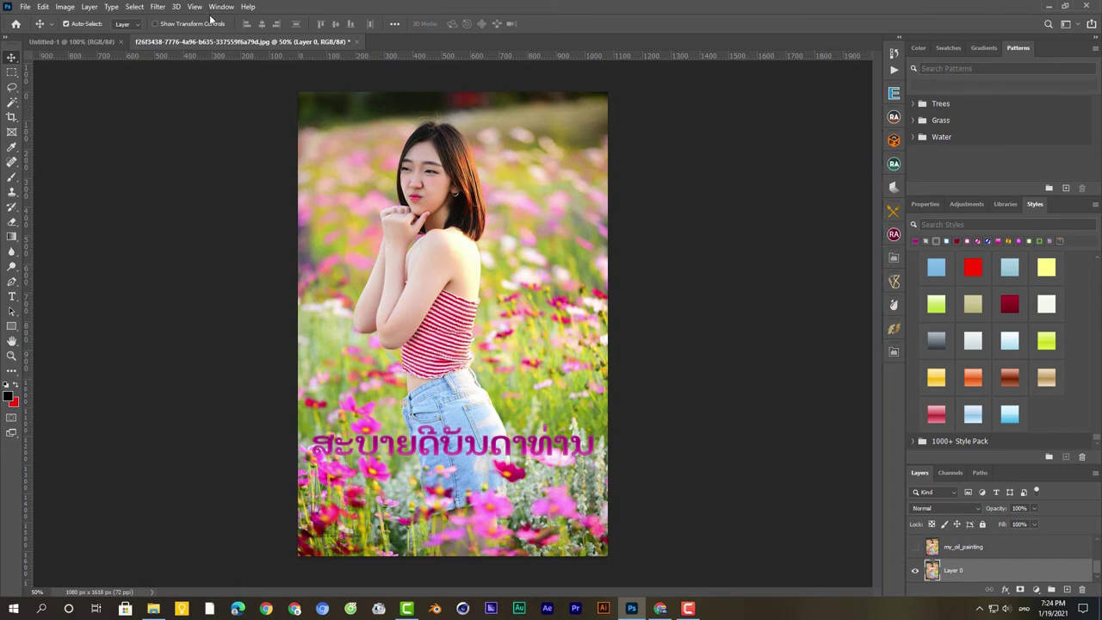
{"action": "left_click", "coordinate": [159, 6]}
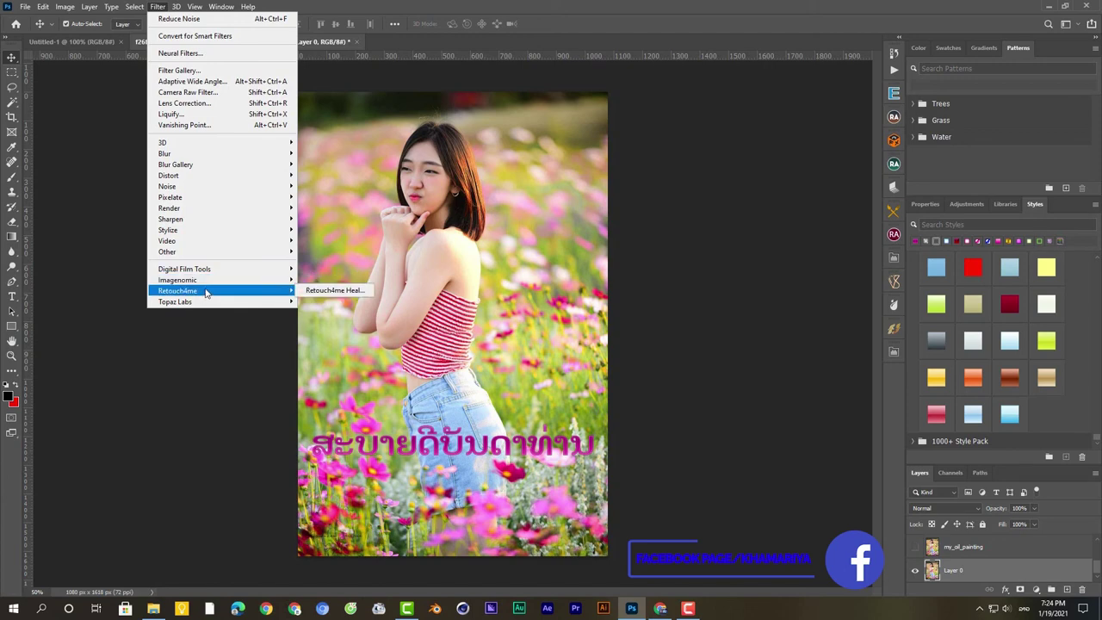
{"action": "mouse_move", "coordinate": [175, 301]}
{"action": "mouse_move", "coordinate": [222, 302]}
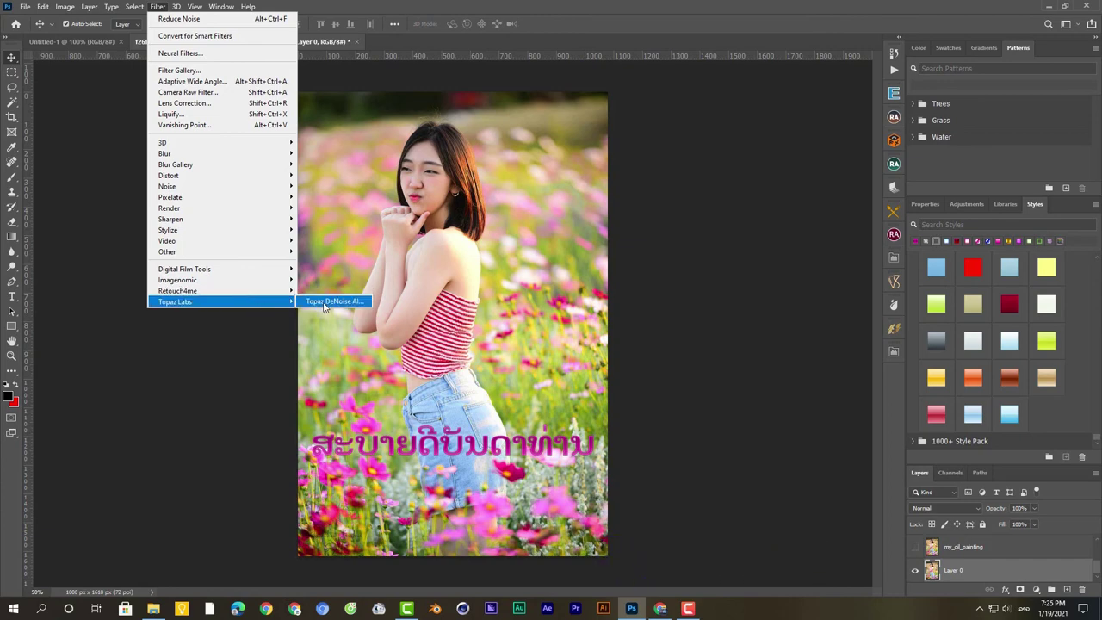
{"action": "left_click", "coordinate": [655, 308]}
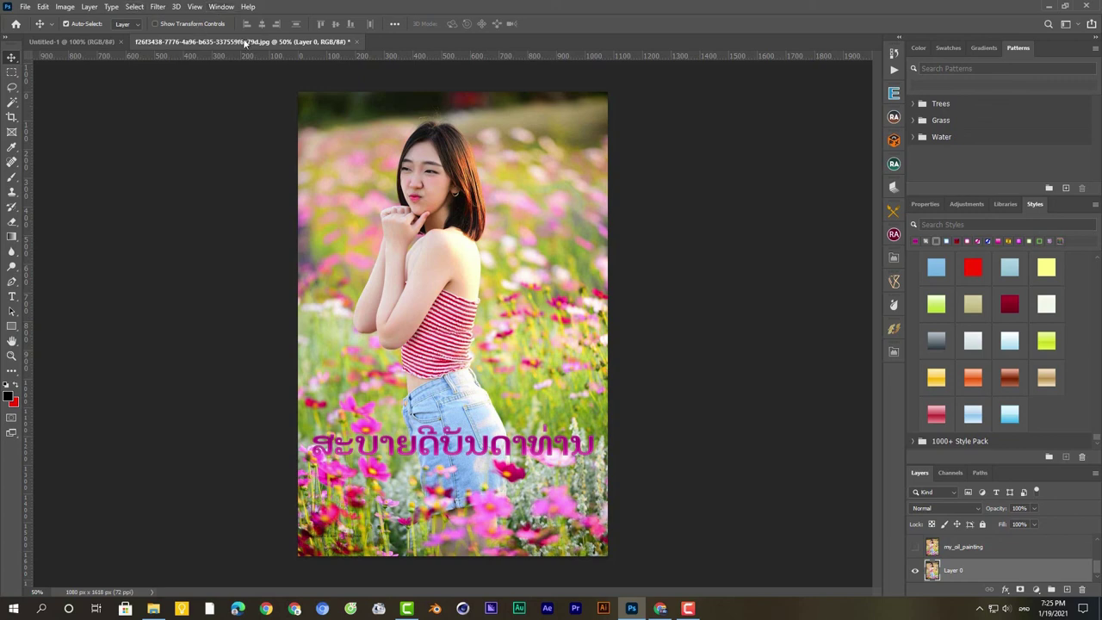
View the Window > Extensions (legacy) list, then undo back to the higher text position.
{"action": "left_click", "coordinate": [221, 7]}
{"action": "mouse_move", "coordinate": [354, 66]}
{"action": "key", "text": "ctrl+z"}
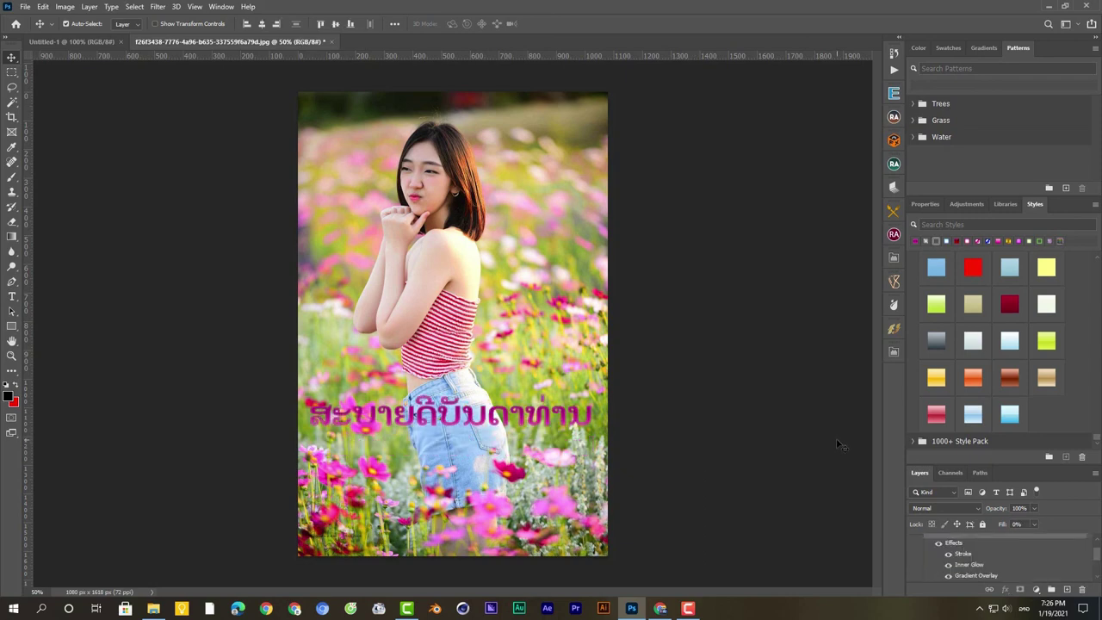